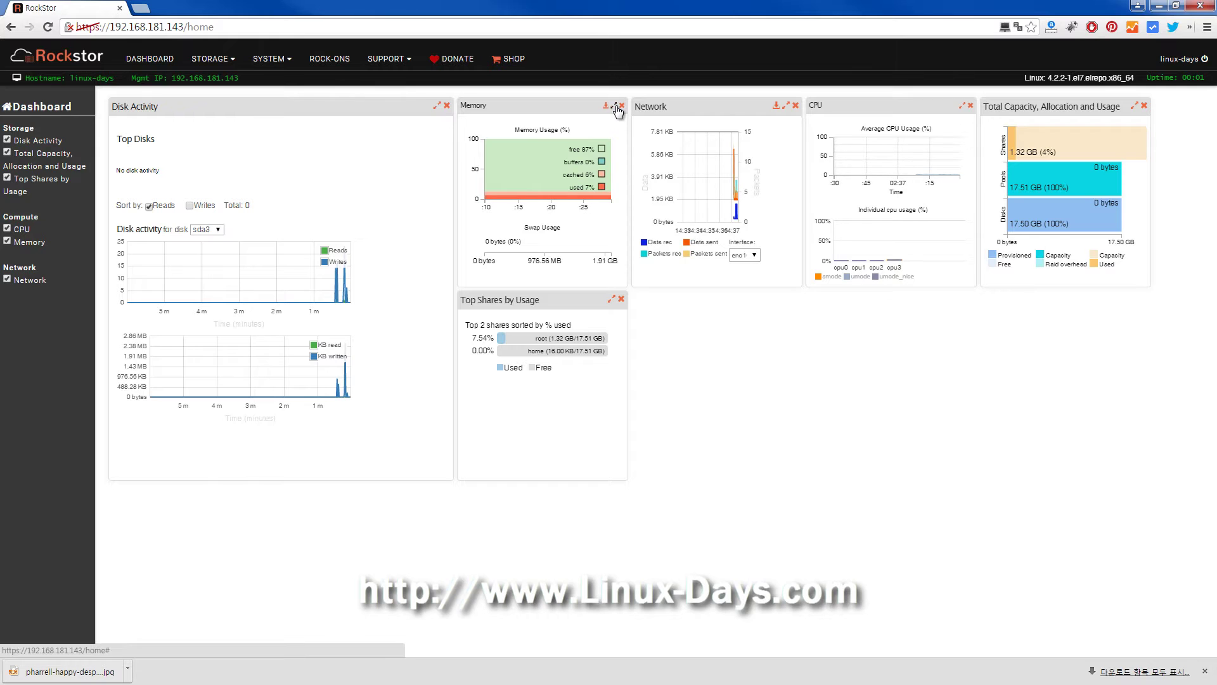
# Enlarge the Memory and Network dashboard widgets to view their charts, and shrink the Memory widget back to compact size
pyautogui.click(613, 107)
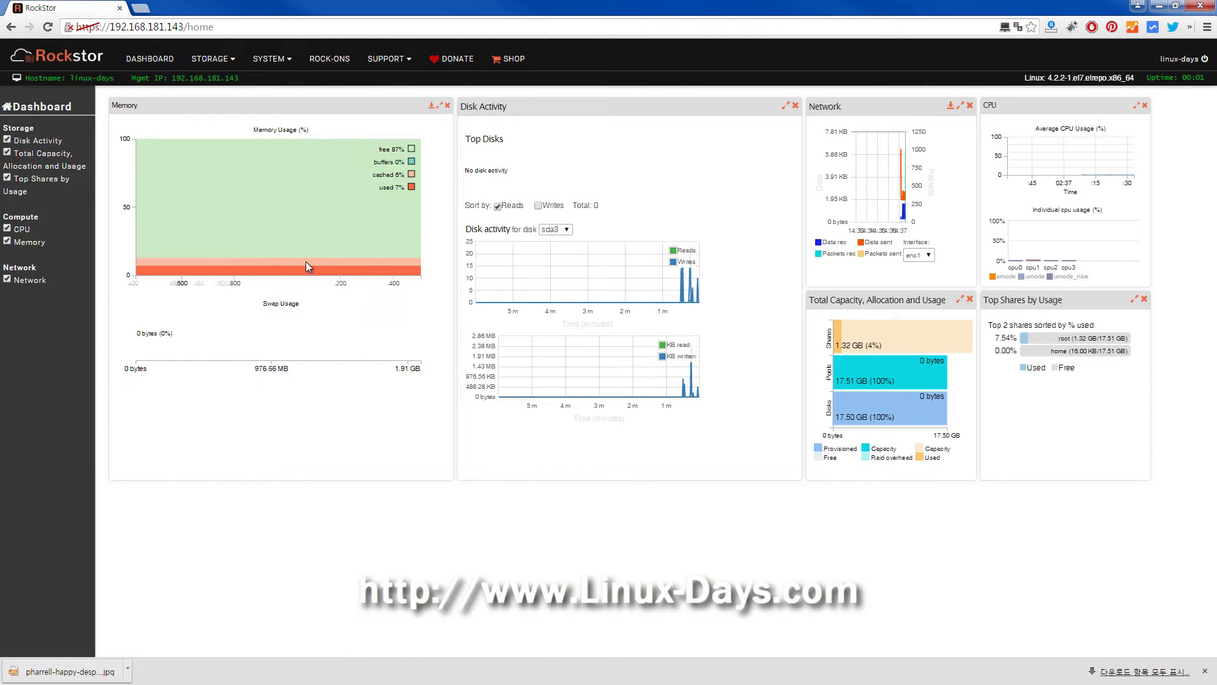
pyautogui.click(961, 106)
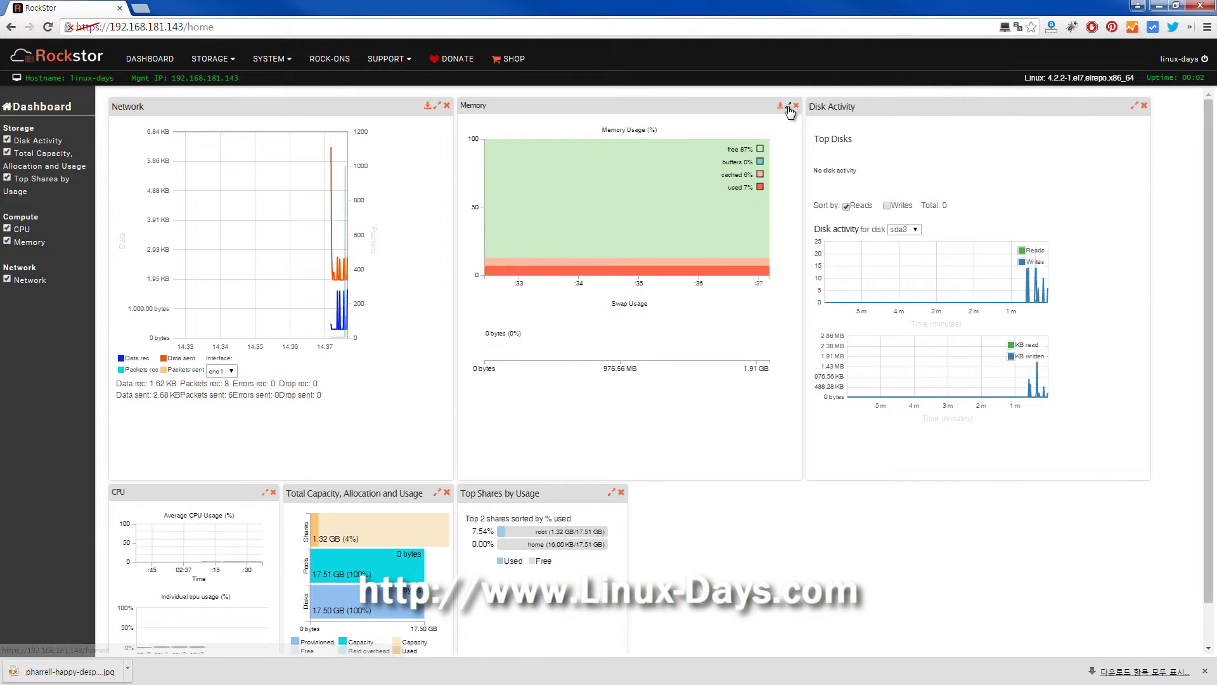
pyautogui.moveTo(783, 122); pyautogui.dragTo(652, 190)
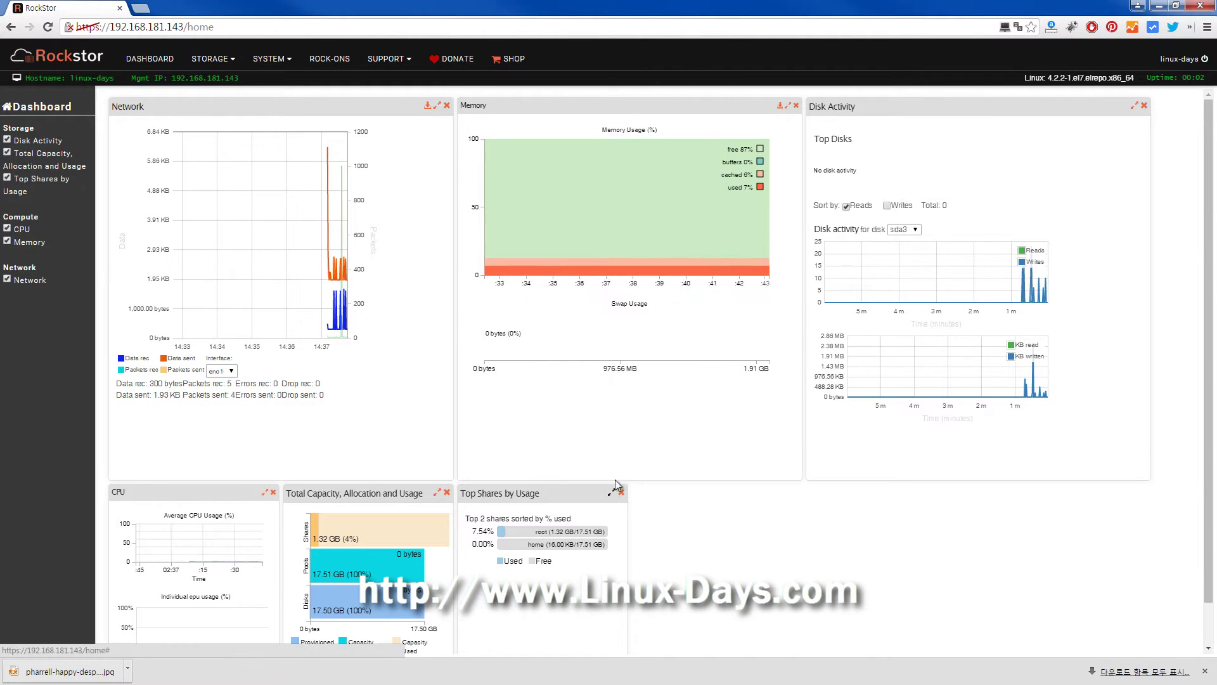
pyautogui.click(788, 105)
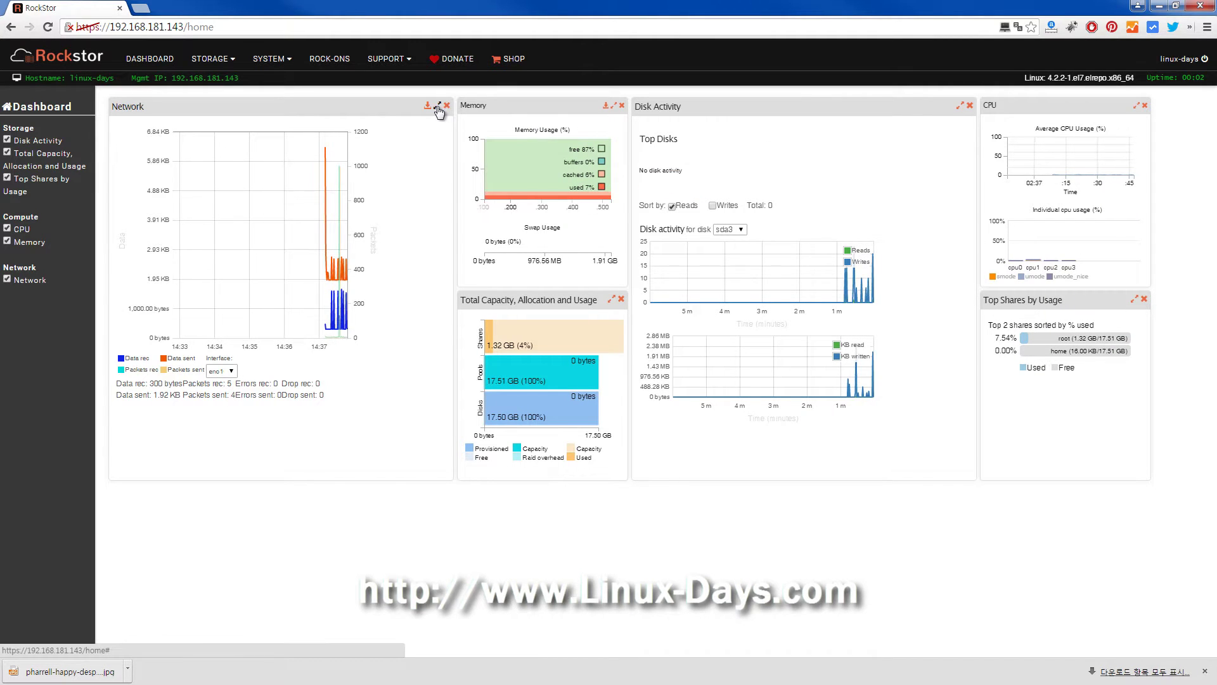
# Enlarge the CPU widget to view its usage charts, and shrink the Network, CPU and Disk Activity widgets to compact size
pyautogui.click(1137, 106)
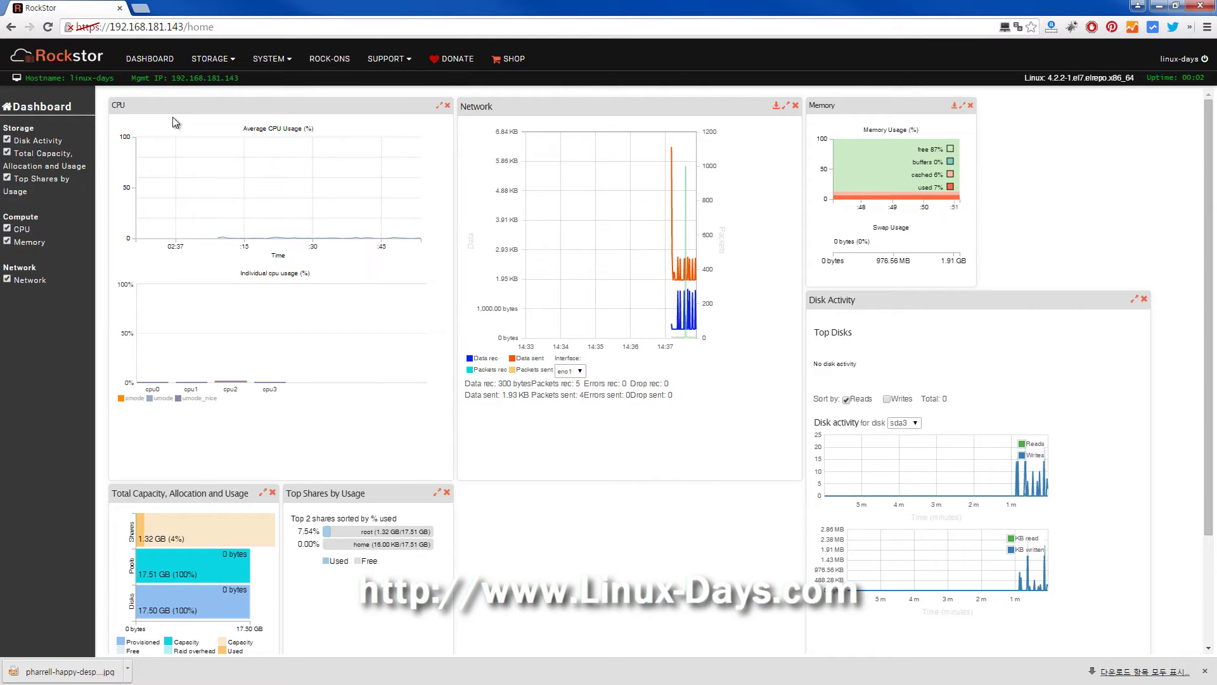
pyautogui.moveTo(273, 100); pyautogui.dragTo(234, 130)
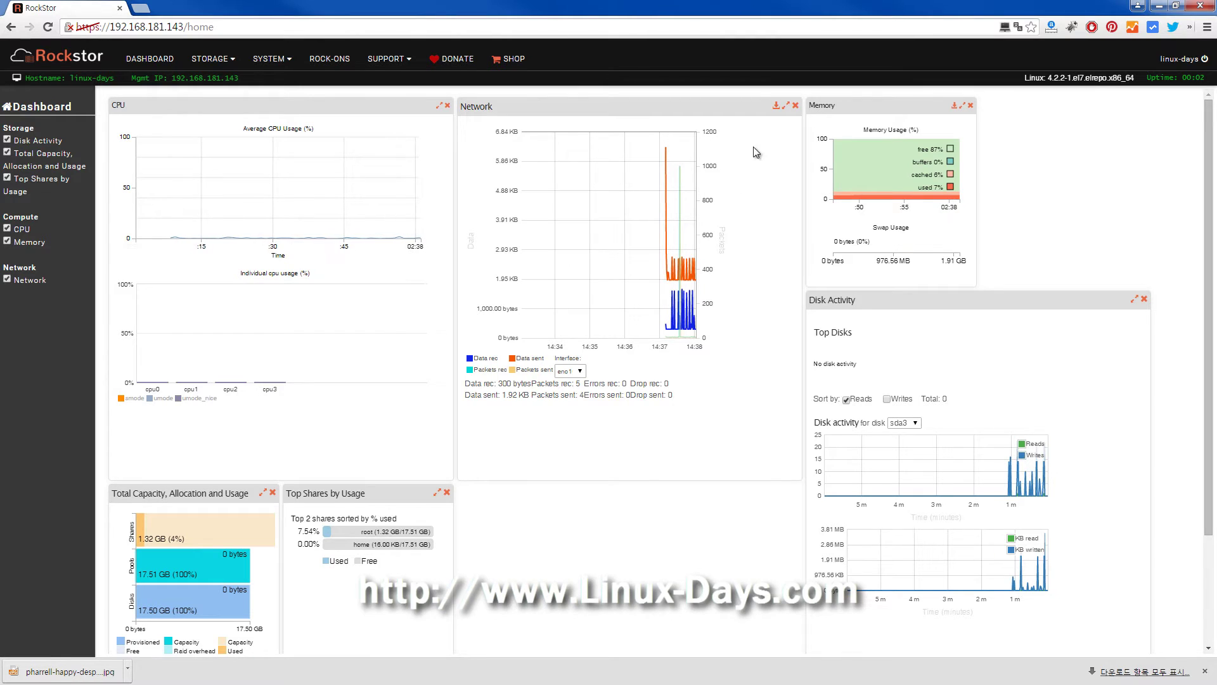
pyautogui.click(787, 106)
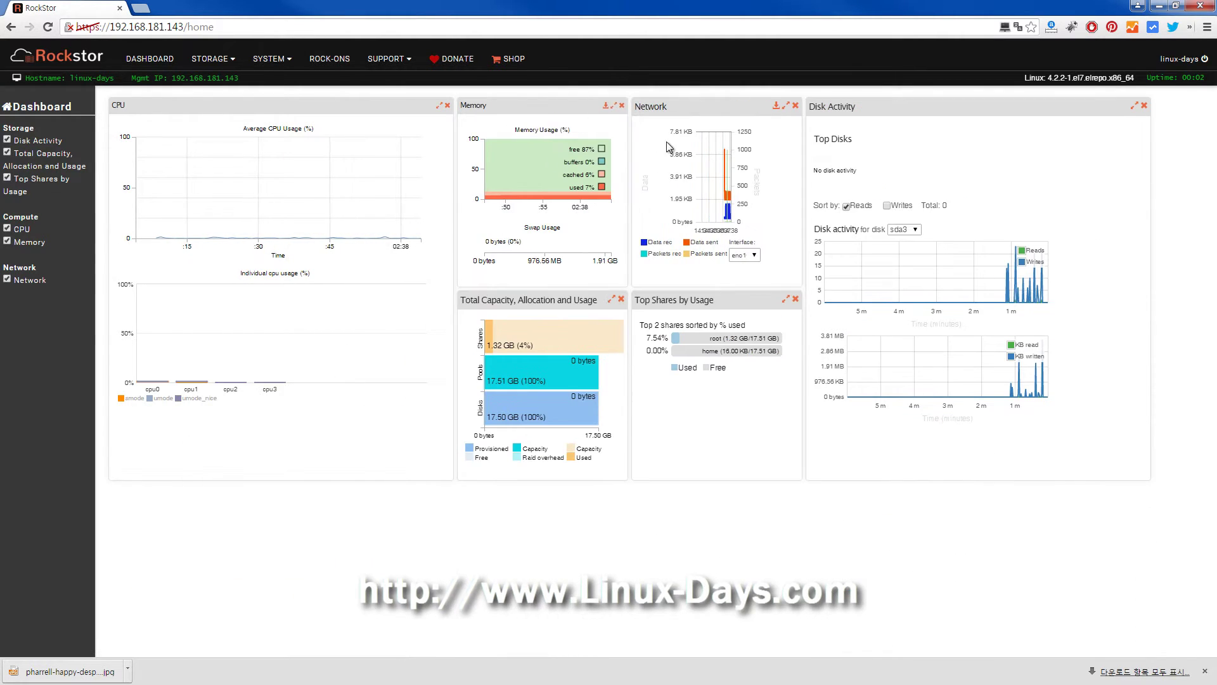
pyautogui.click(439, 105)
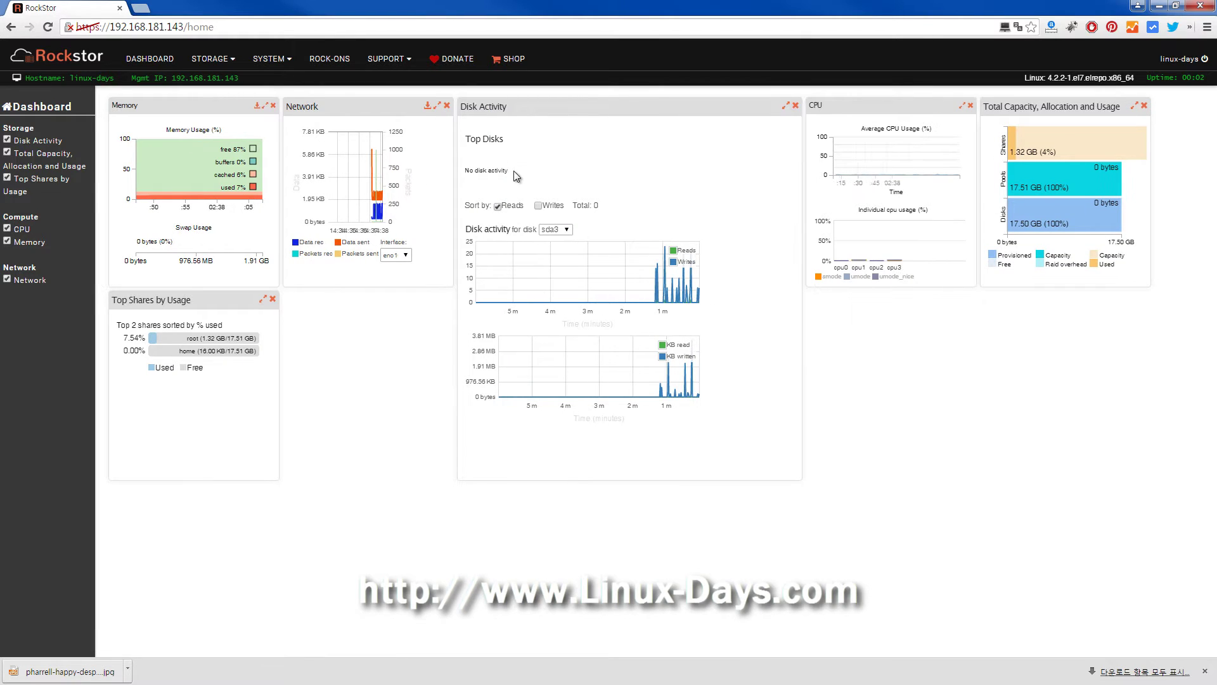
pyautogui.click(786, 107)
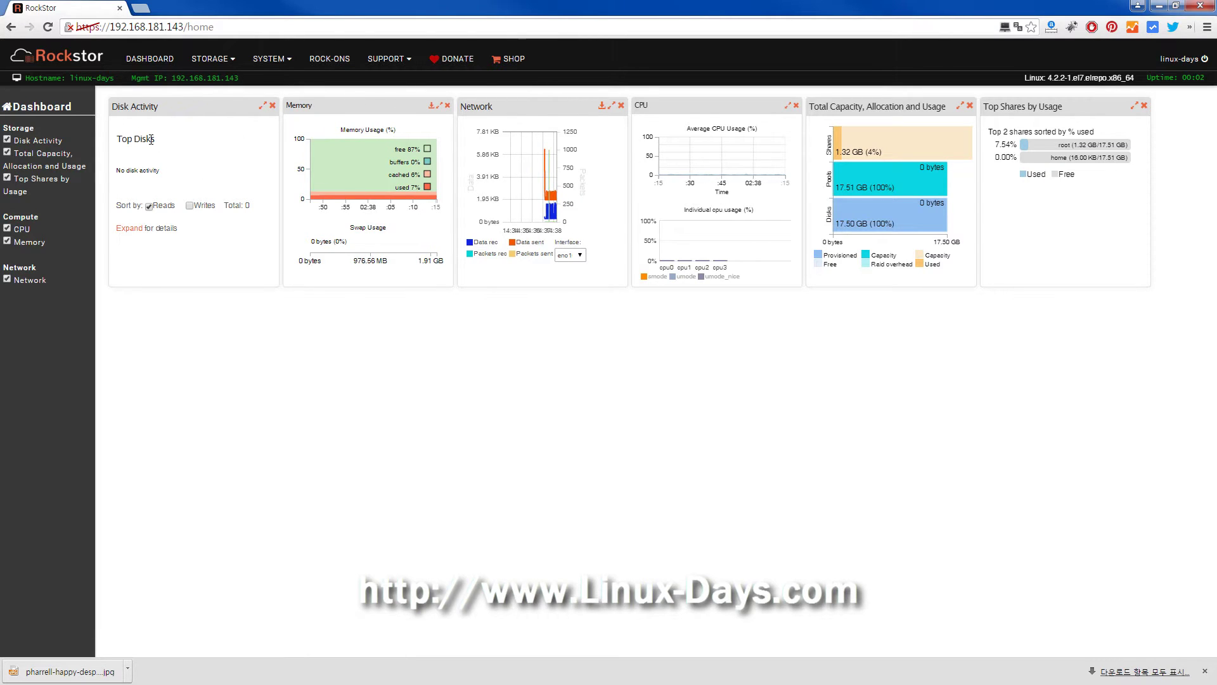
# Reload the dashboard and decline the activation of Stable updates
pyautogui.click(150, 61)
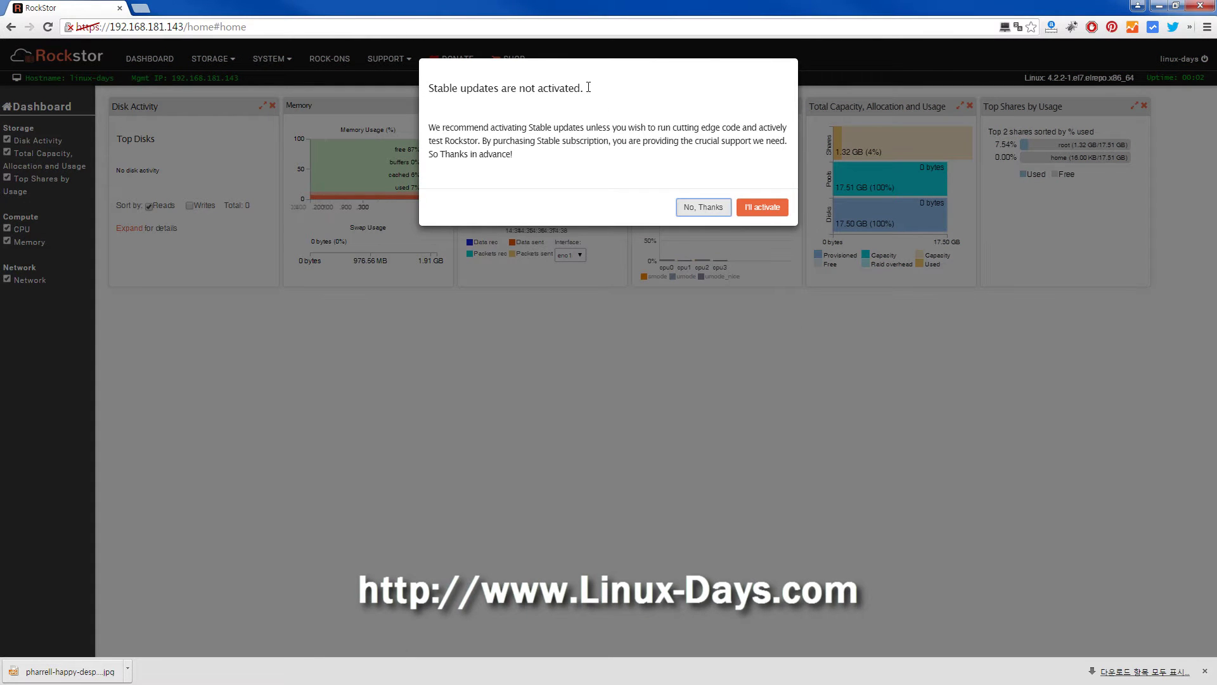
pyautogui.moveTo(587, 90); pyautogui.dragTo(428, 89)
pyautogui.click(571, 118)
pyautogui.click(703, 207)
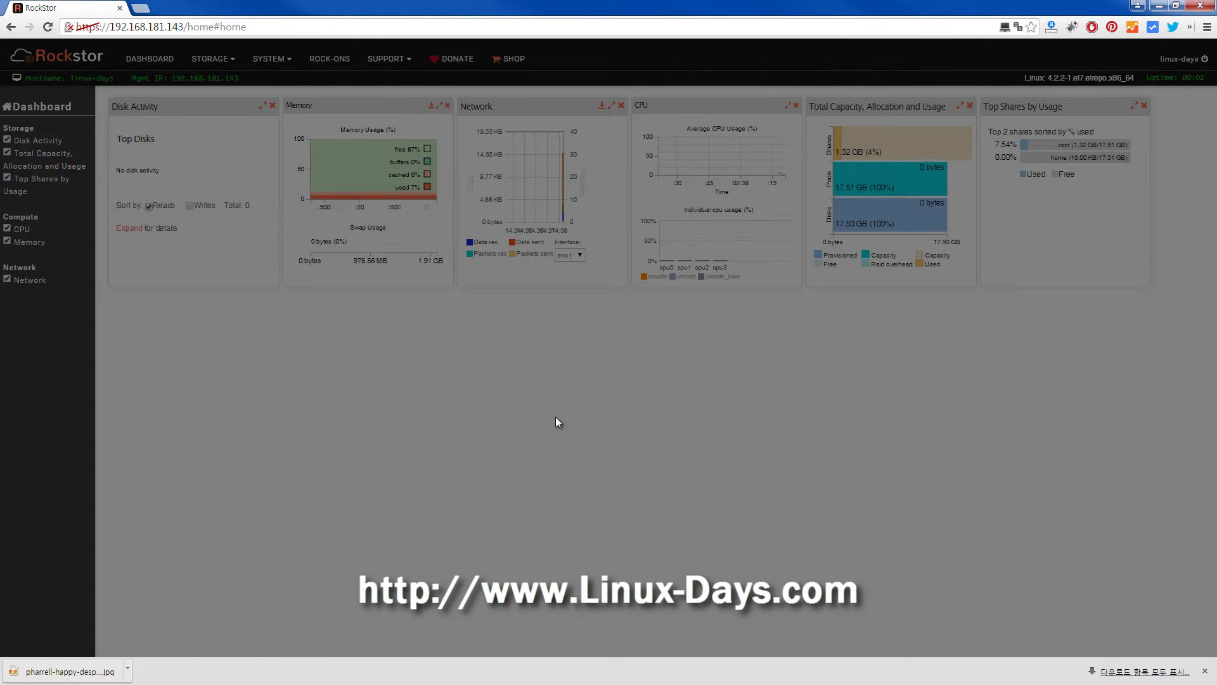
# Open the Disks page of the storage section and read the warning shown for disk sda3
pyautogui.click(213, 59)
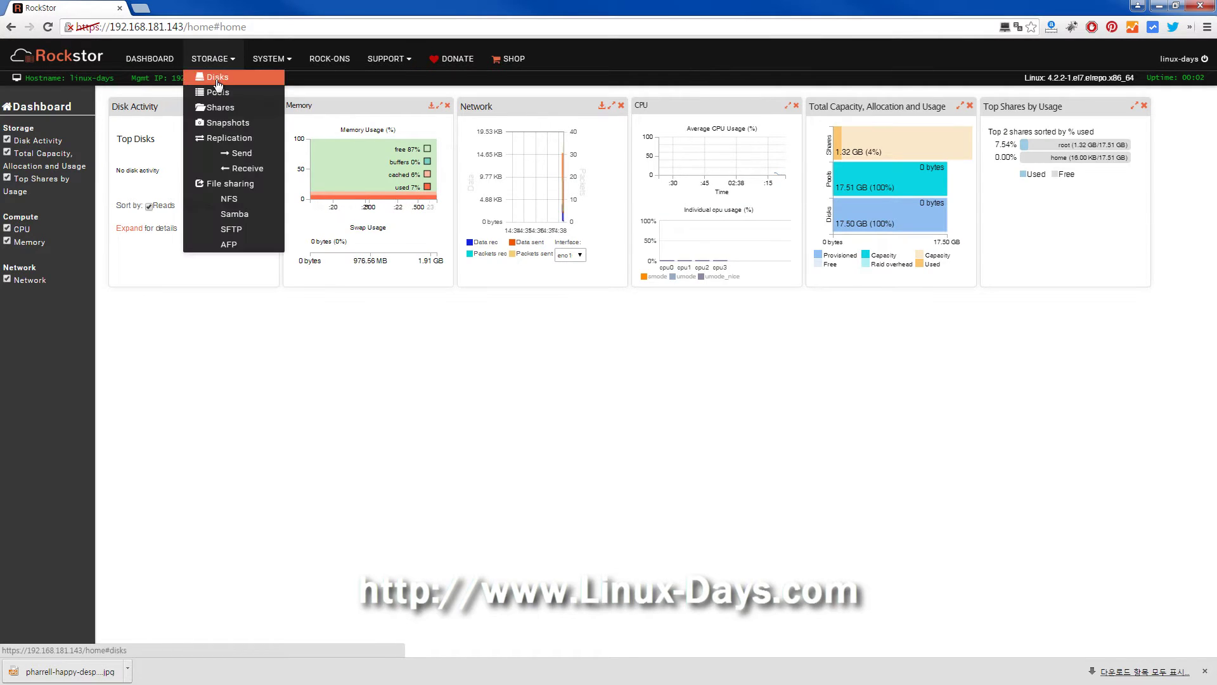
pyautogui.click(214, 74)
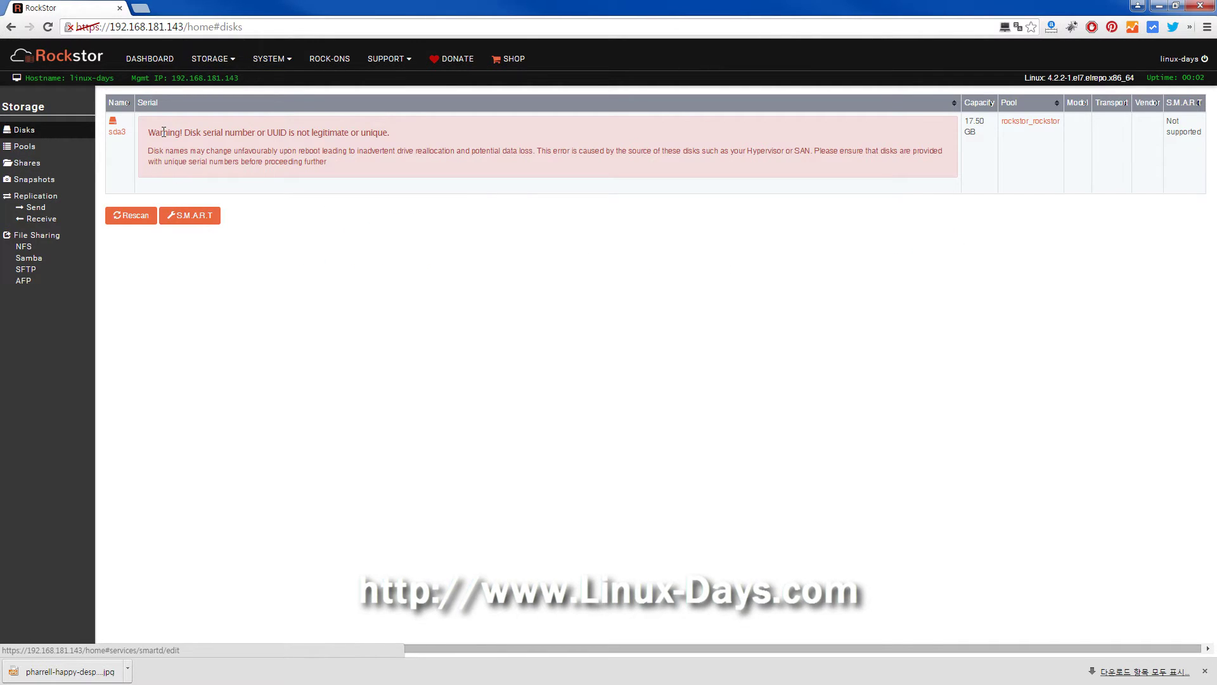
pyautogui.moveTo(146, 131); pyautogui.dragTo(417, 136)
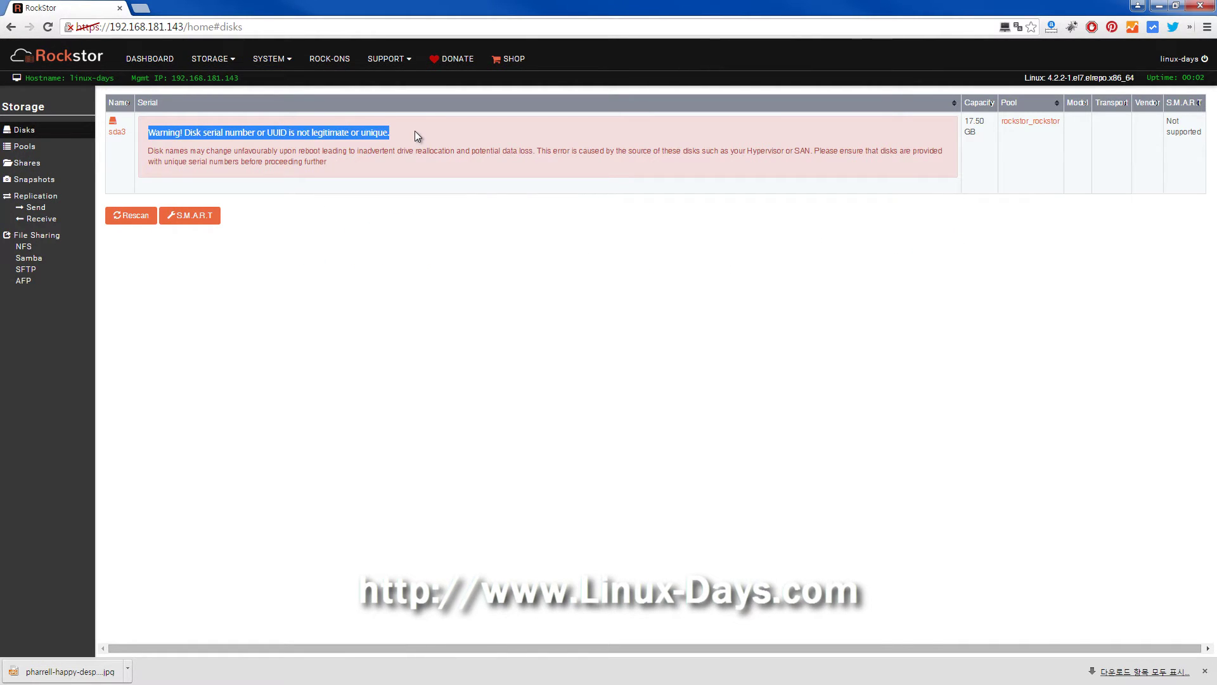
pyautogui.click(416, 136)
# Open the storage pools list and examine the usage details of the rockstor_rockstor pool
pyautogui.click(219, 64)
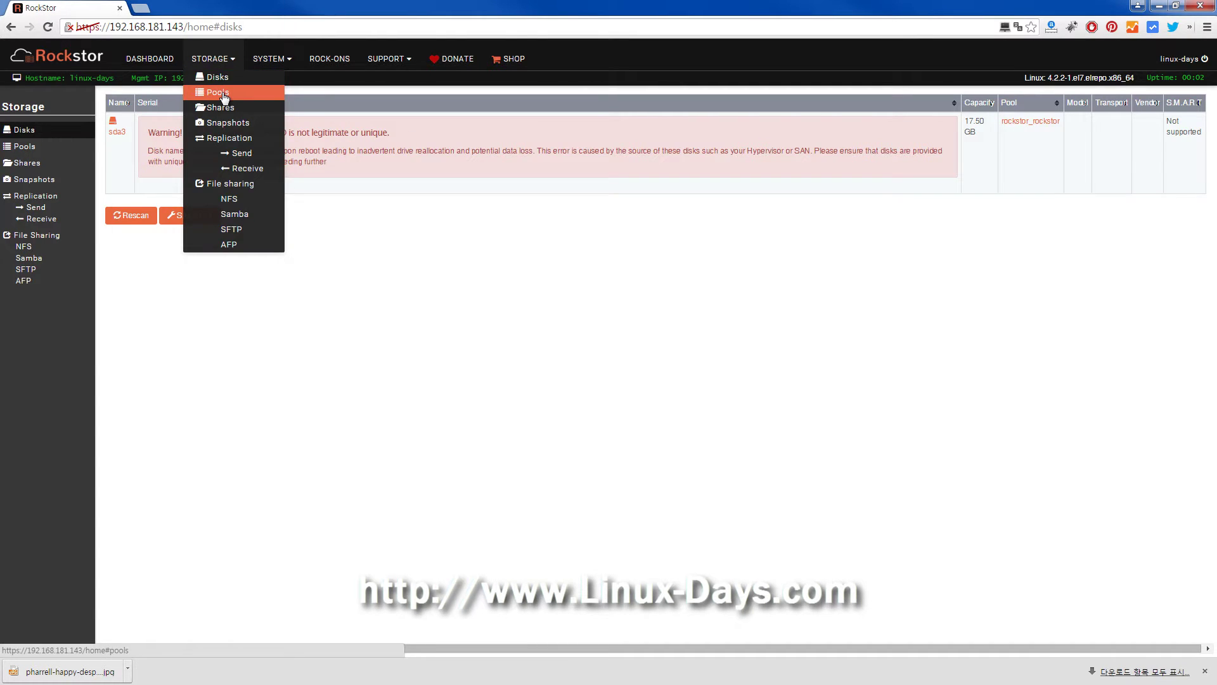
pyautogui.click(218, 93)
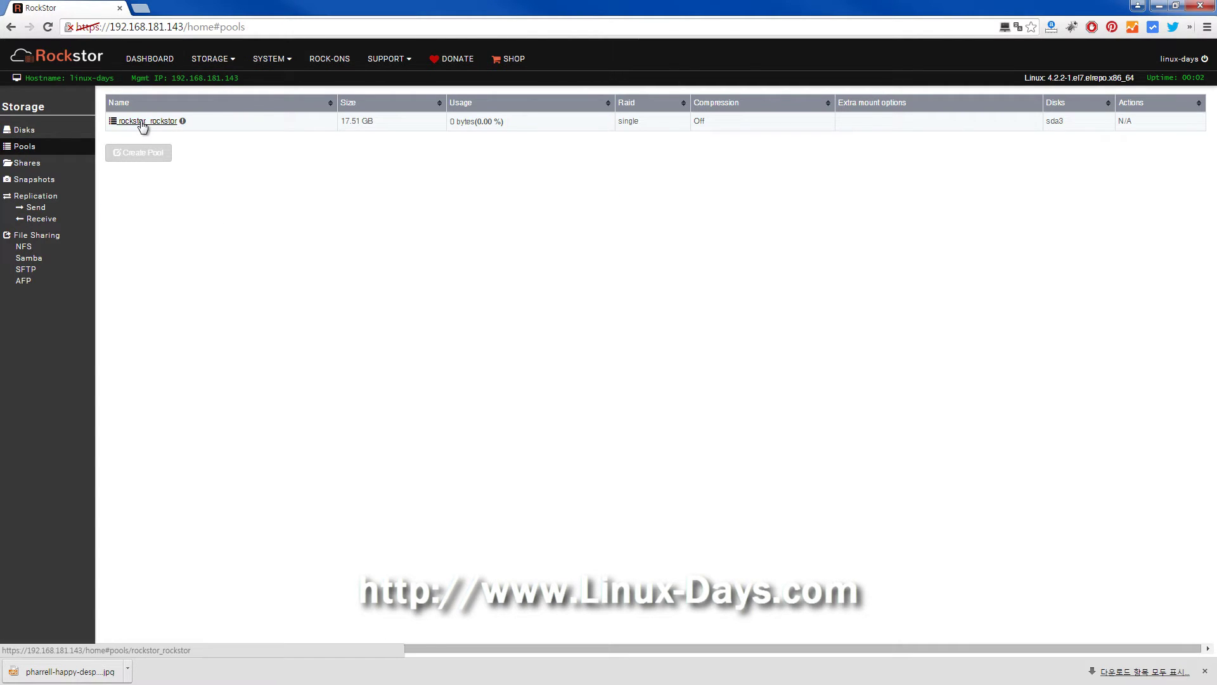
pyautogui.click(226, 60)
pyautogui.click(214, 93)
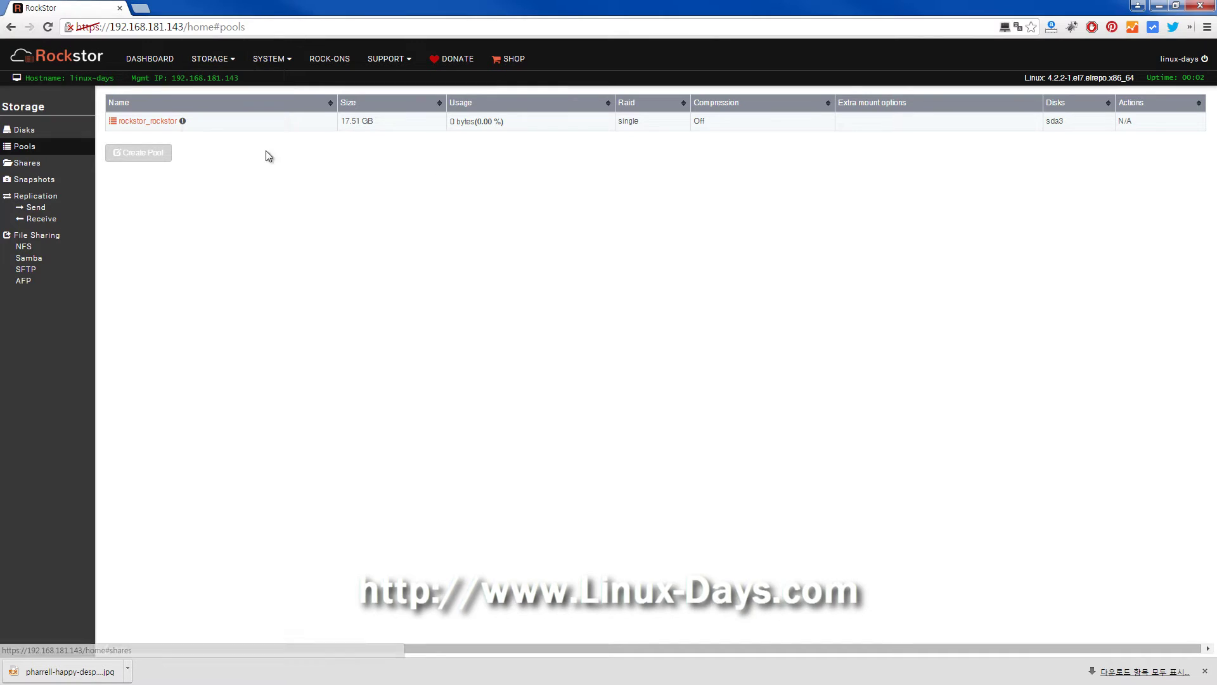
pyautogui.click(134, 122)
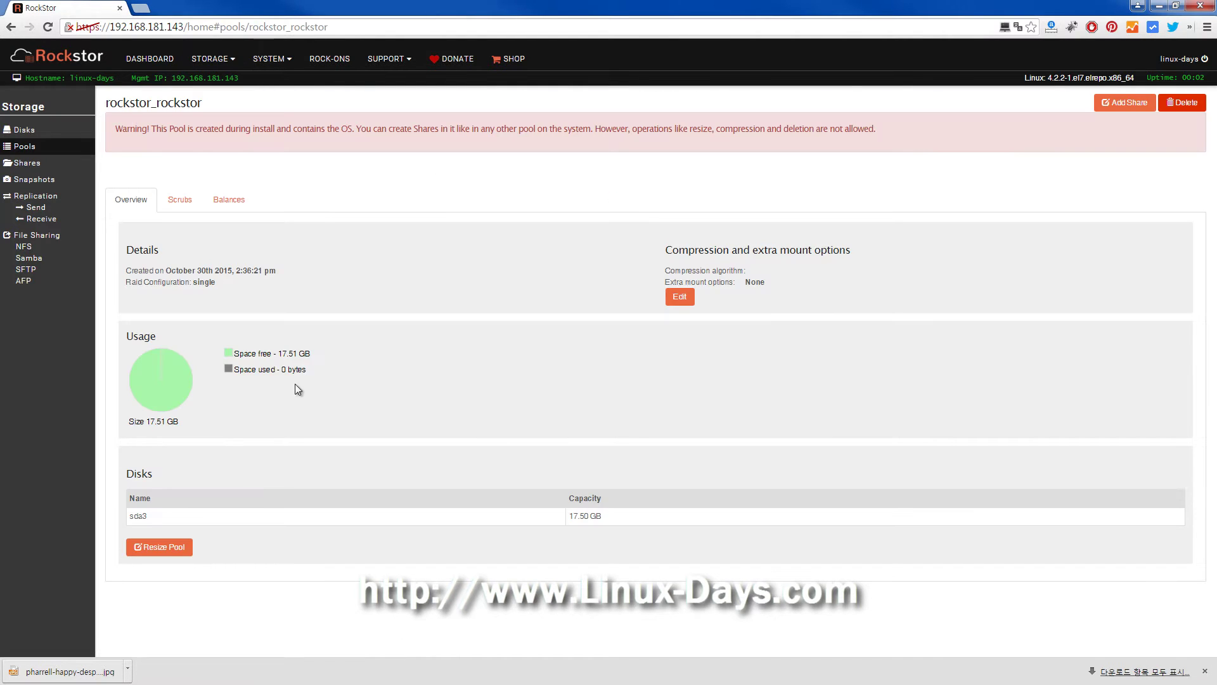
pyautogui.moveTo(130, 338); pyautogui.dragTo(345, 386)
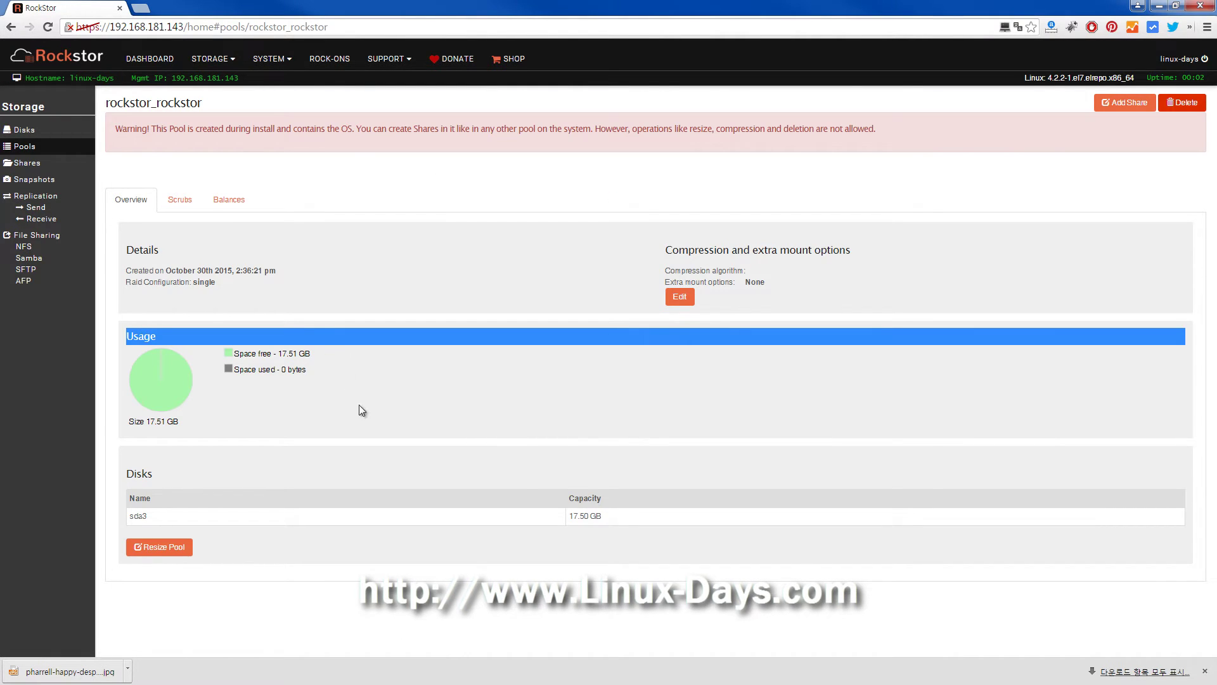
# Review the pool's scrubs, balances and overview, and read the warning about the pool containing the OS
pyautogui.click(180, 202)
pyautogui.click(216, 202)
pyautogui.click(130, 200)
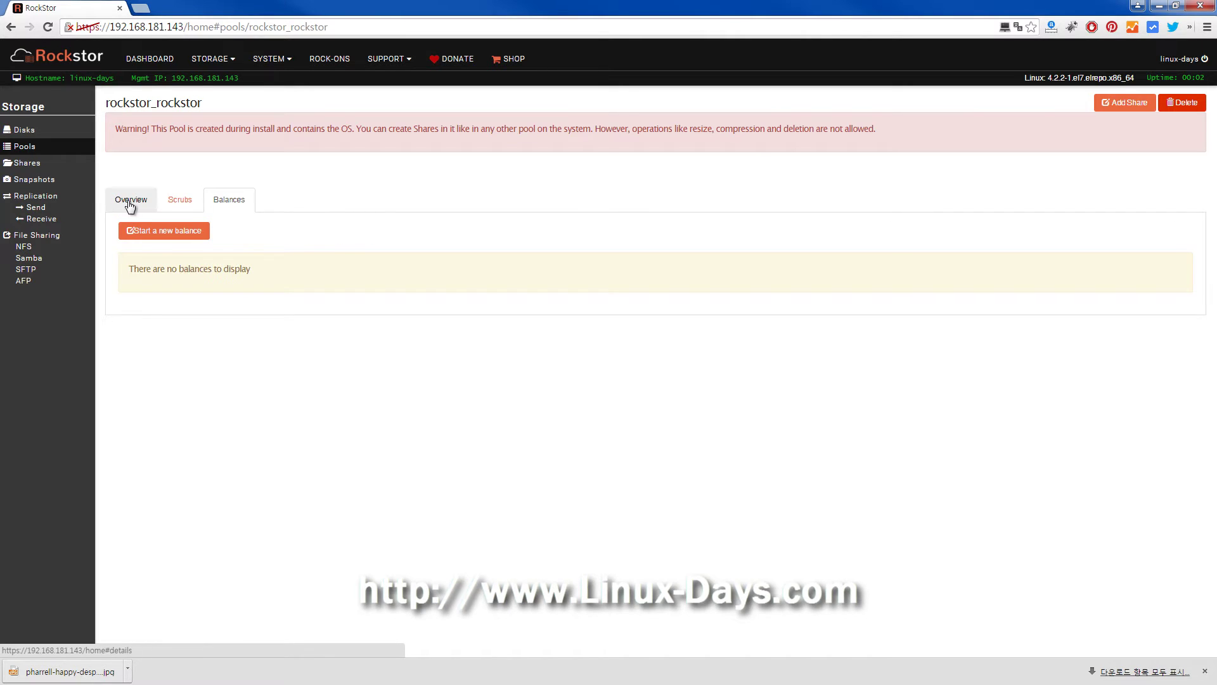
pyautogui.click(132, 131)
pyautogui.moveTo(131, 131); pyautogui.dragTo(895, 130)
pyautogui.click(905, 134)
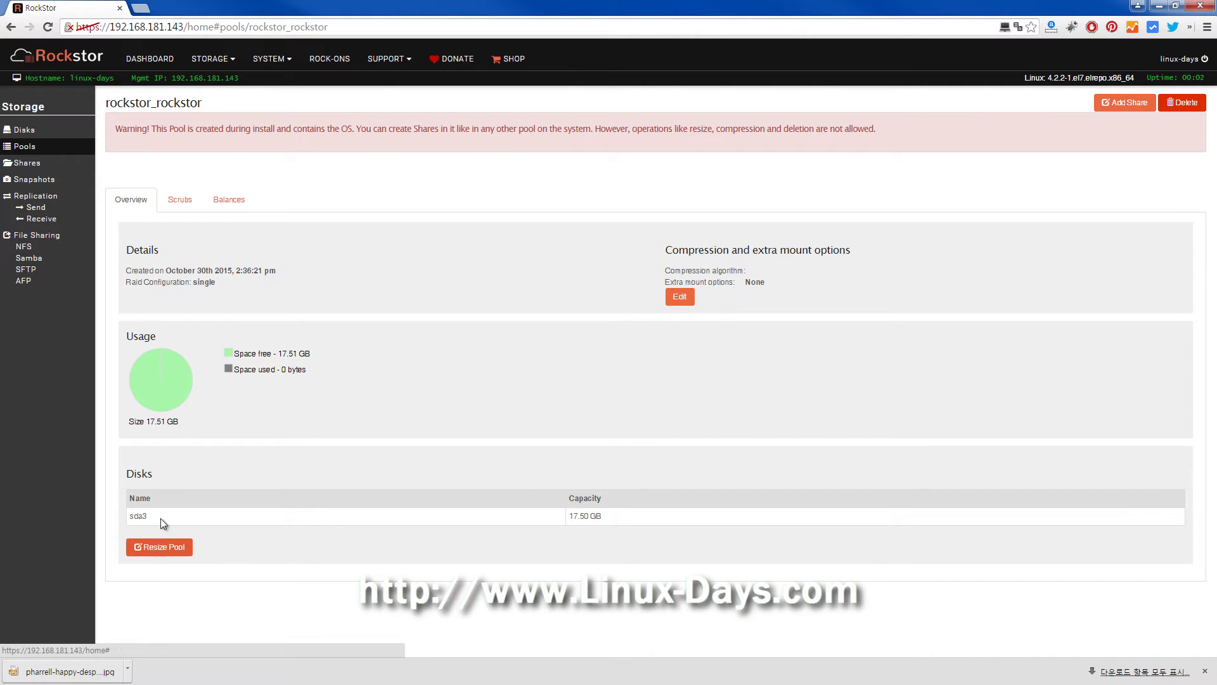
# View the list of shares and the replication send tasks page
pyautogui.click(211, 59)
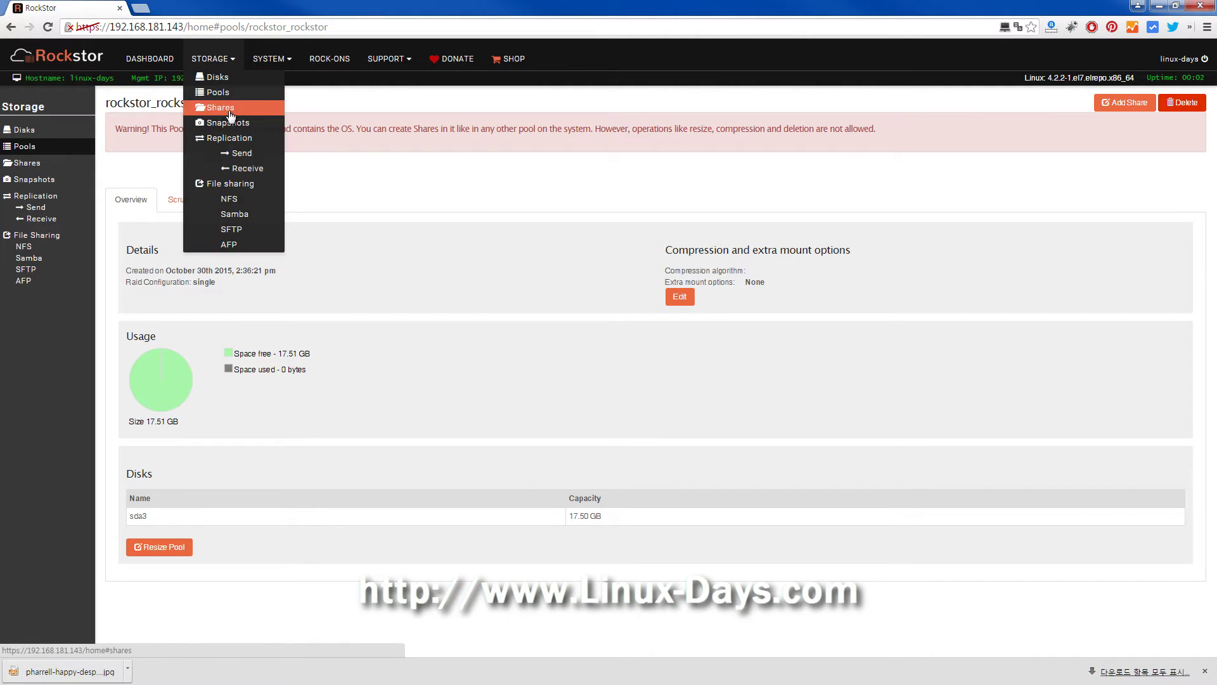
pyautogui.click(220, 108)
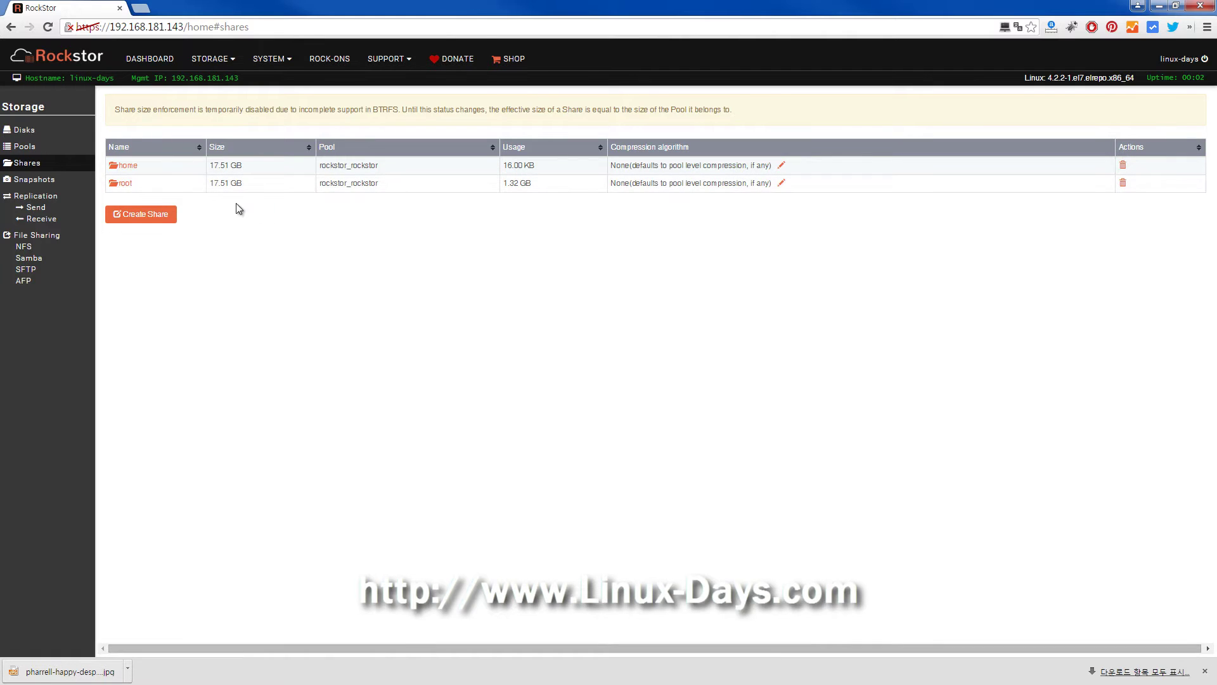
pyautogui.click(215, 60)
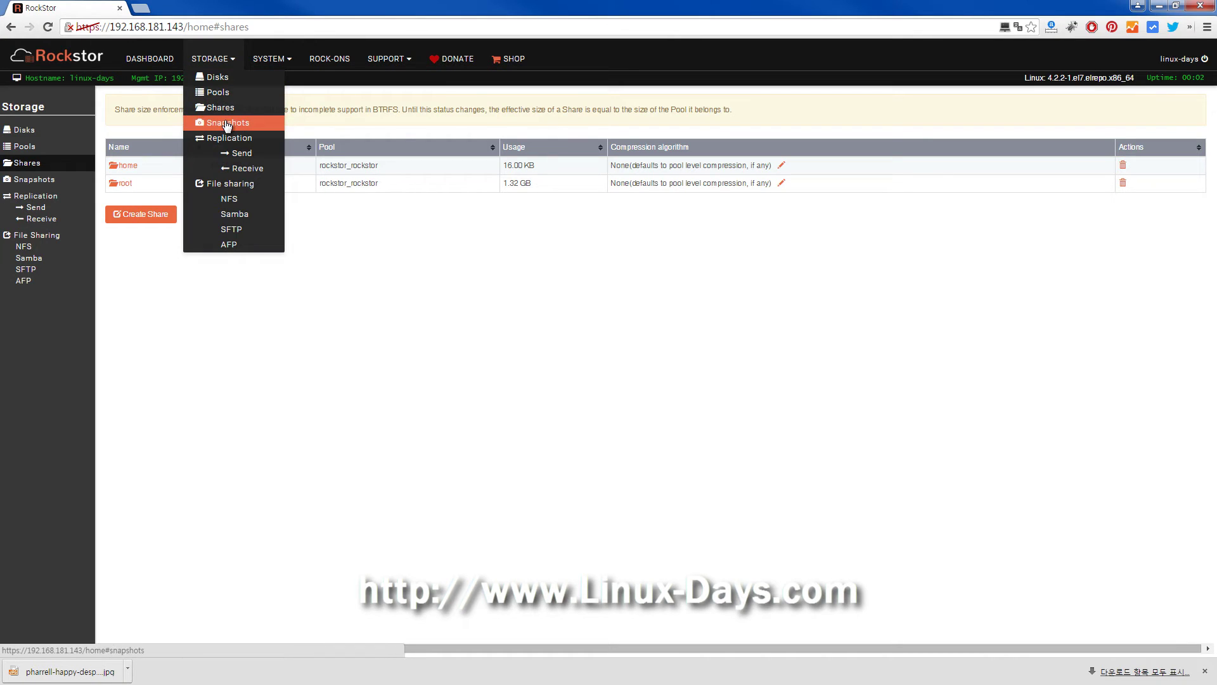
pyautogui.click(239, 155)
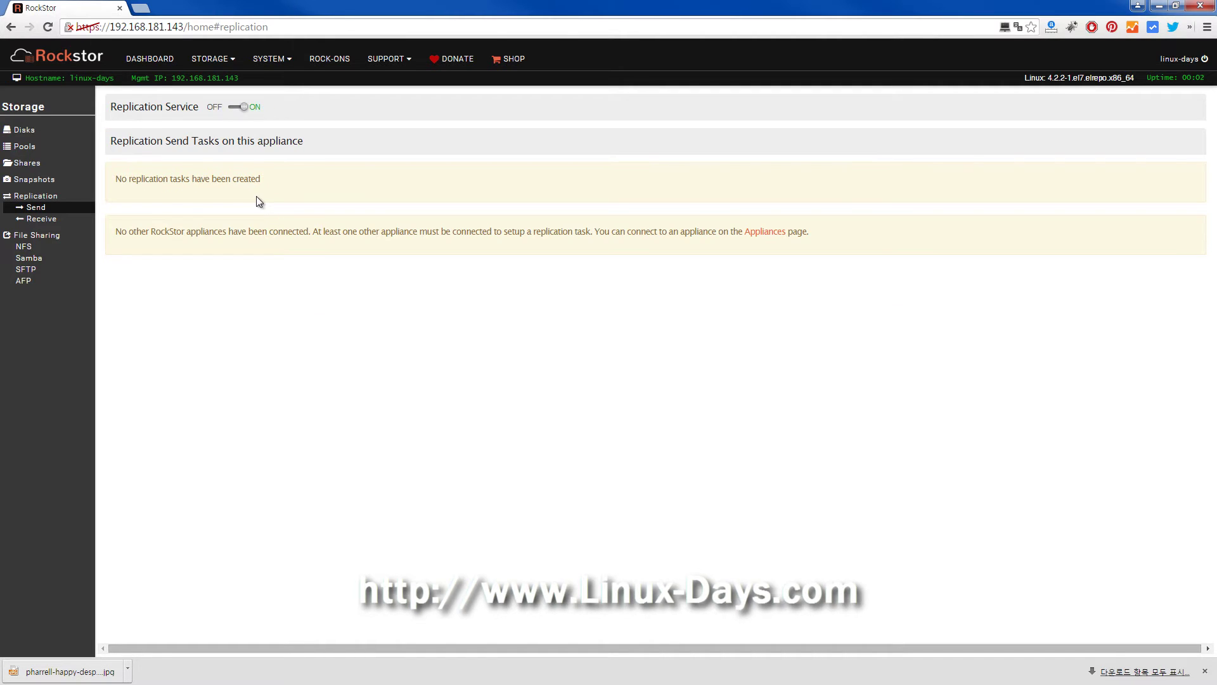
# View the NFS exports page and the Samba exports page under file sharing
pyautogui.click(217, 60)
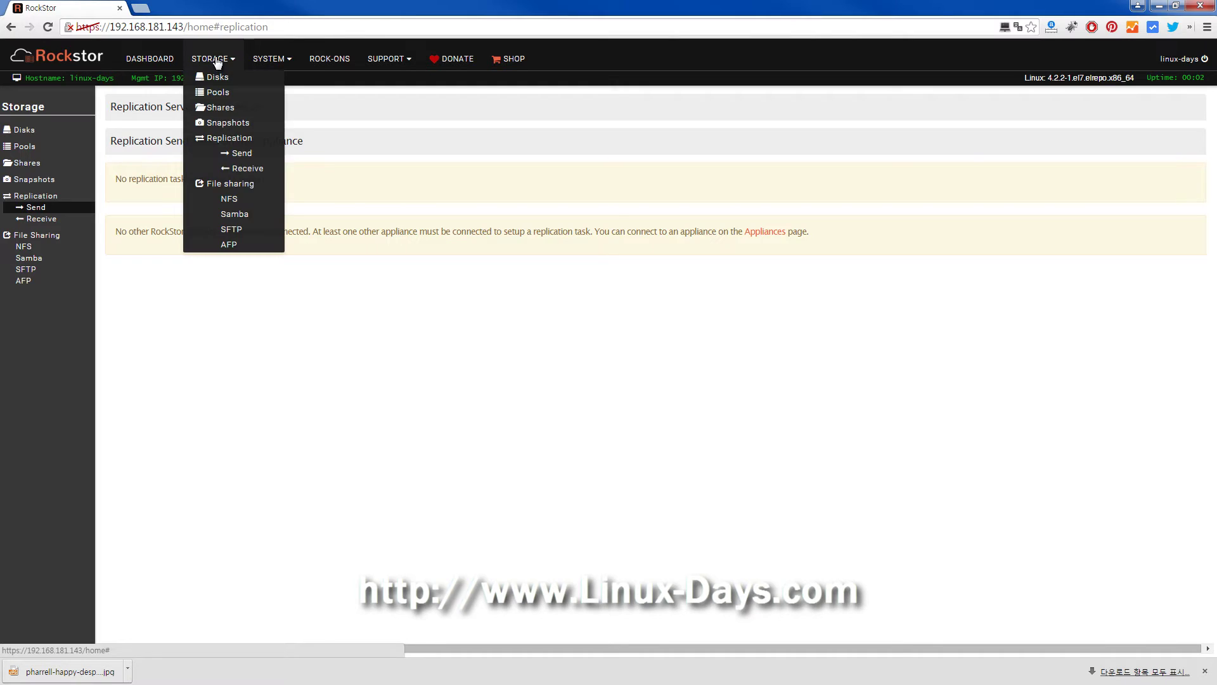
pyautogui.click(234, 199)
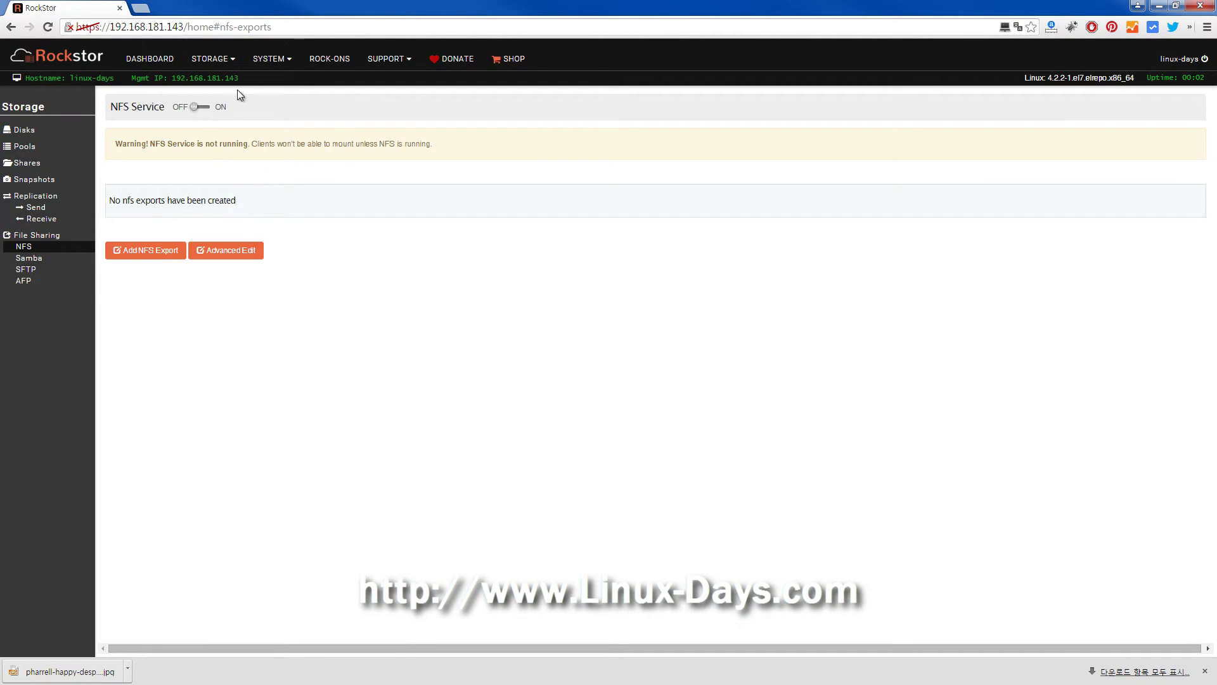
pyautogui.click(216, 58)
pyautogui.click(226, 213)
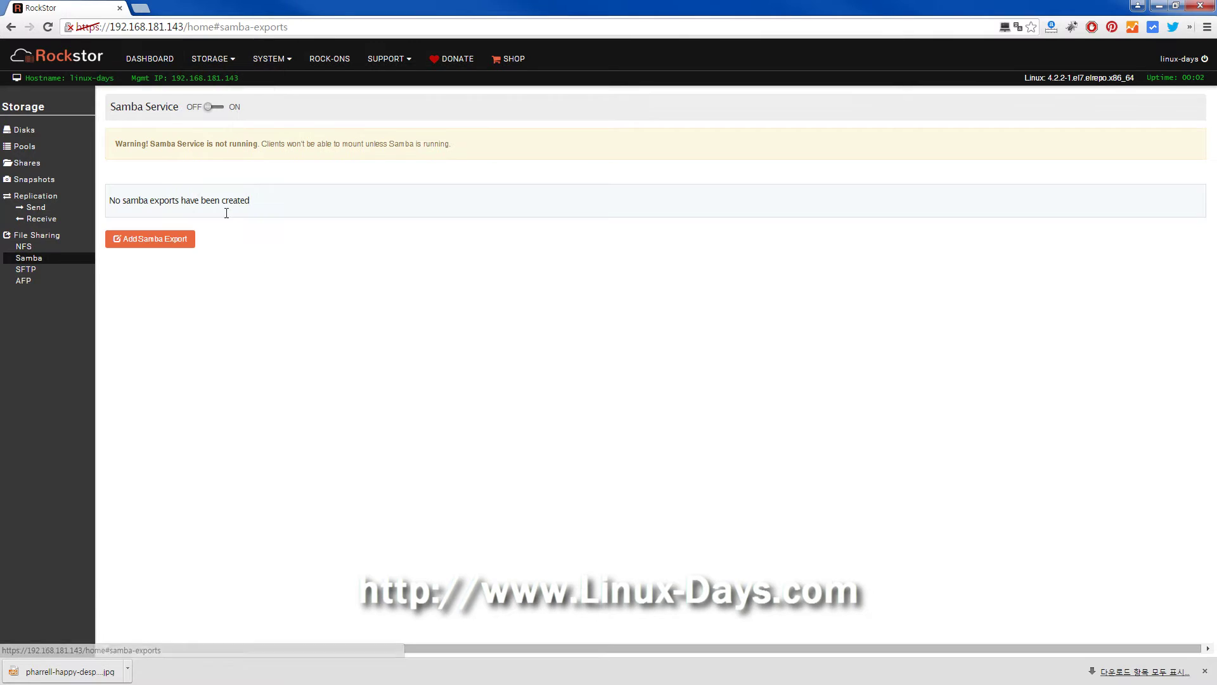
# Switch the Samba service on and back off, and reopen the Samba page
pyautogui.click(235, 109)
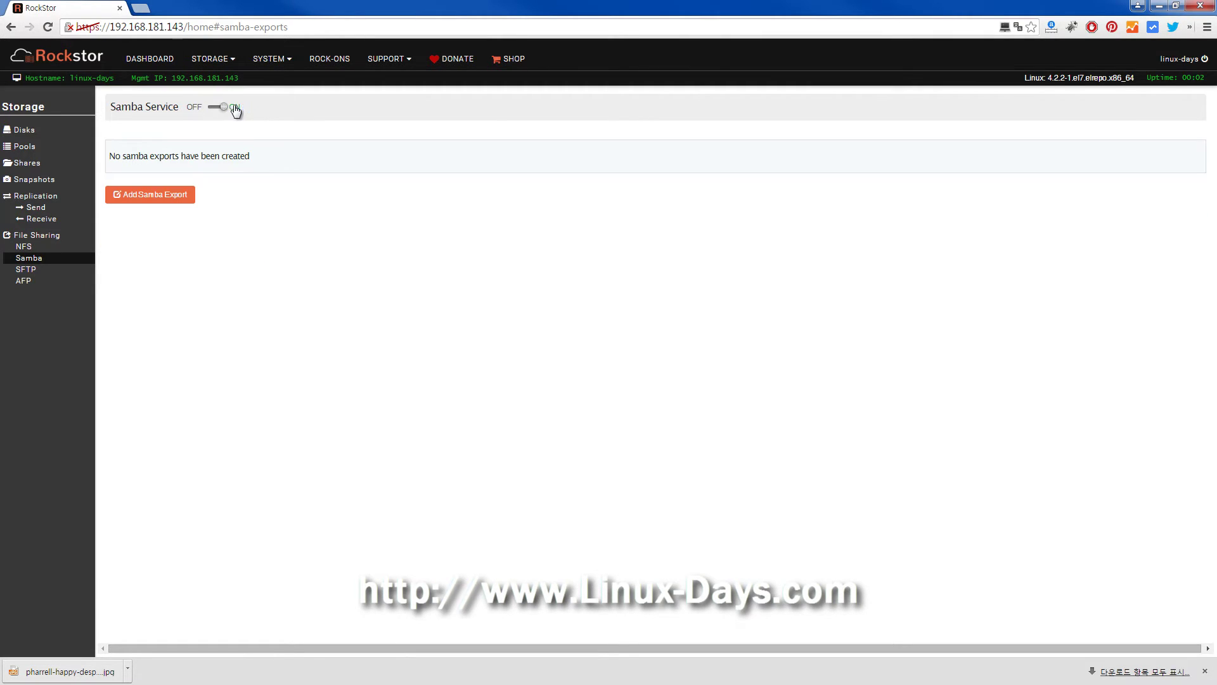
pyautogui.click(192, 109)
pyautogui.click(220, 66)
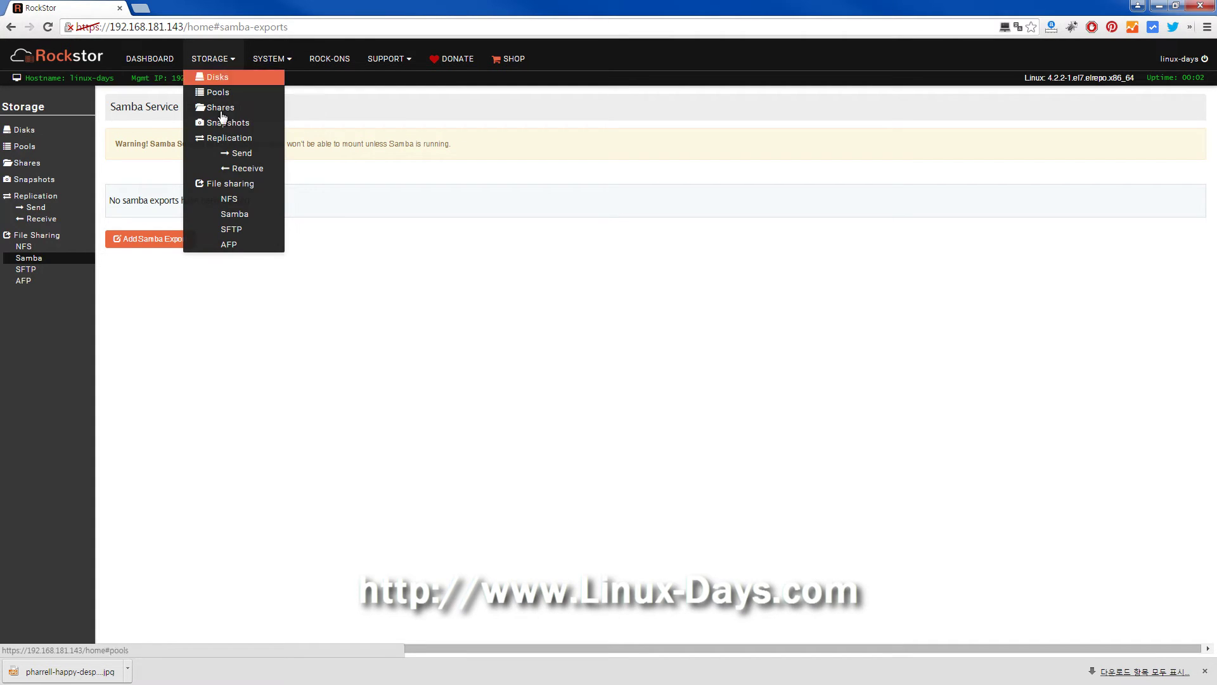
pyautogui.click(228, 218)
# Open the SFTP page, read its shares notice, and switch the SFTP service off
pyautogui.click(224, 57)
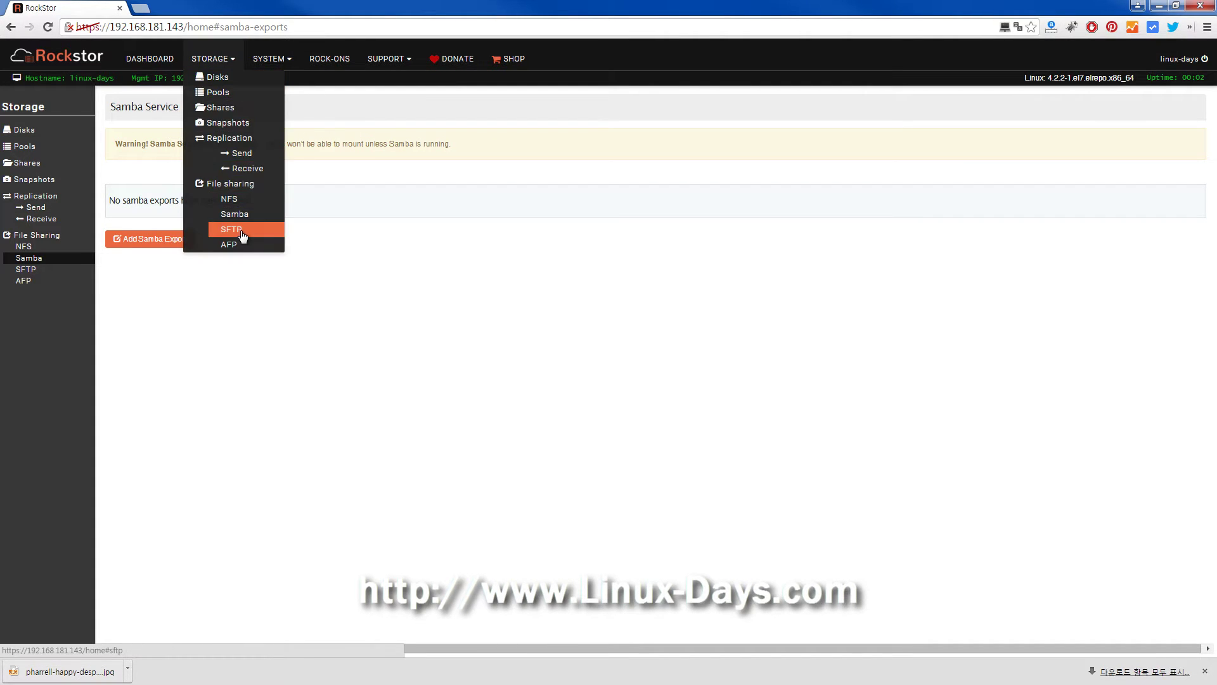
pyautogui.click(241, 229)
pyautogui.click(205, 107)
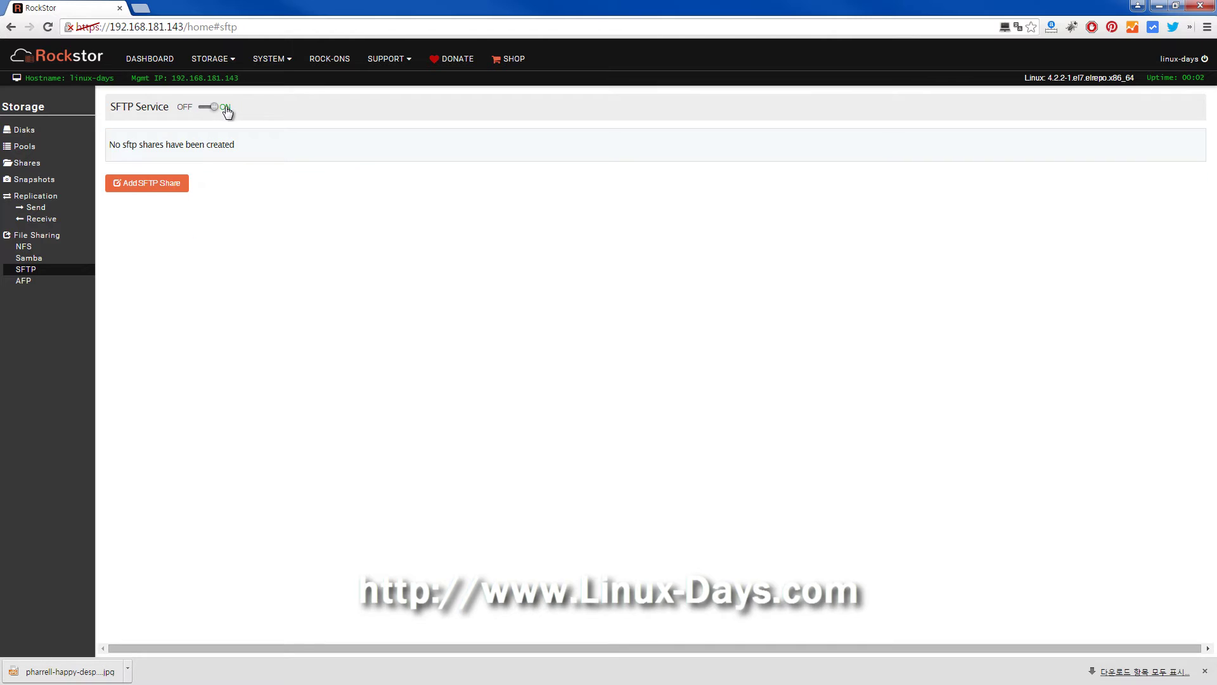
pyautogui.moveTo(151, 142); pyautogui.dragTo(109, 144)
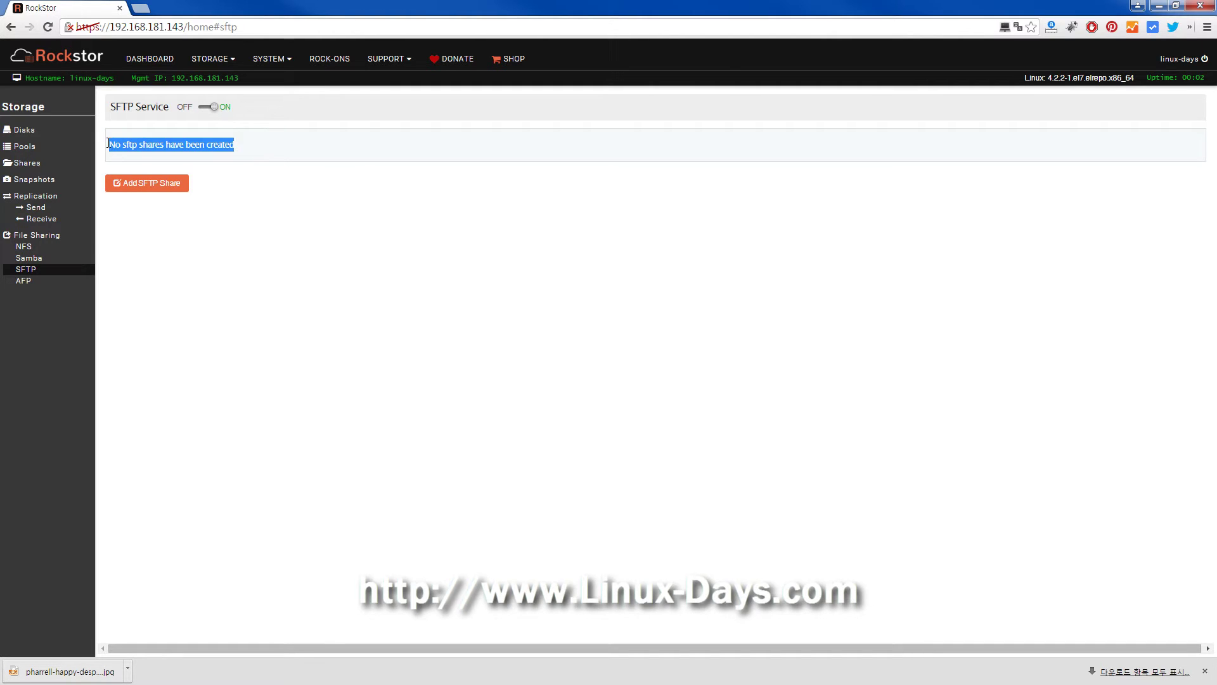
pyautogui.click(227, 146)
pyautogui.click(187, 109)
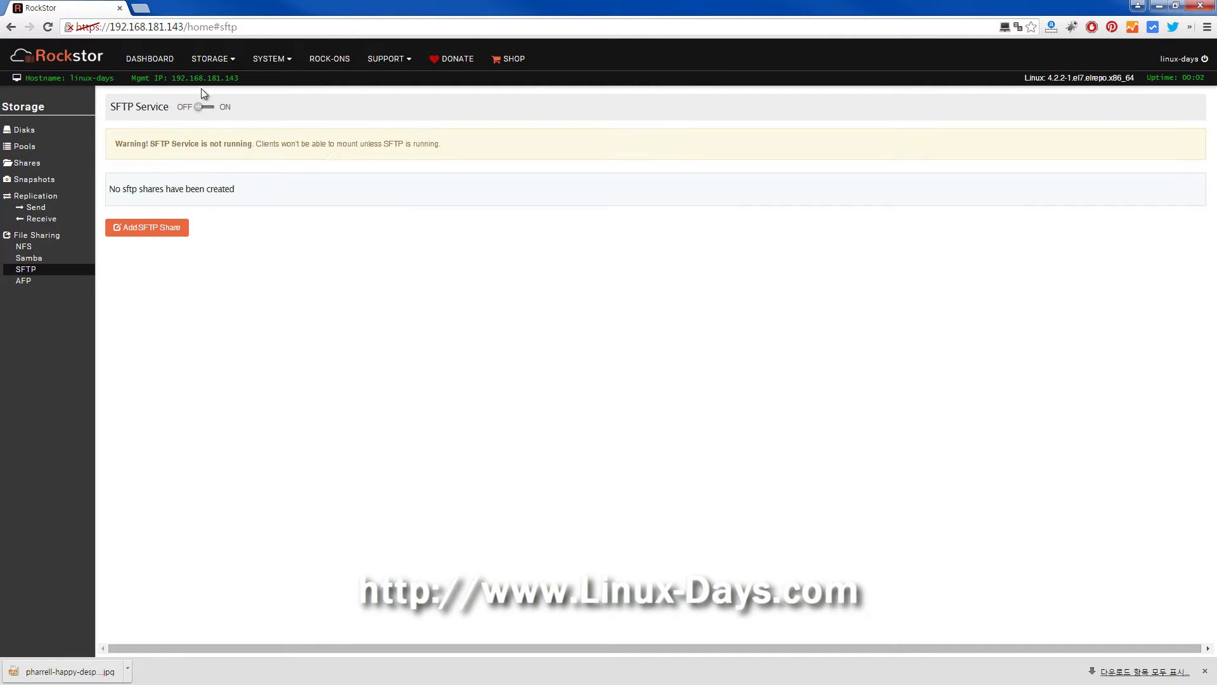
# View the AFP exports page under file sharing
pyautogui.click(218, 57)
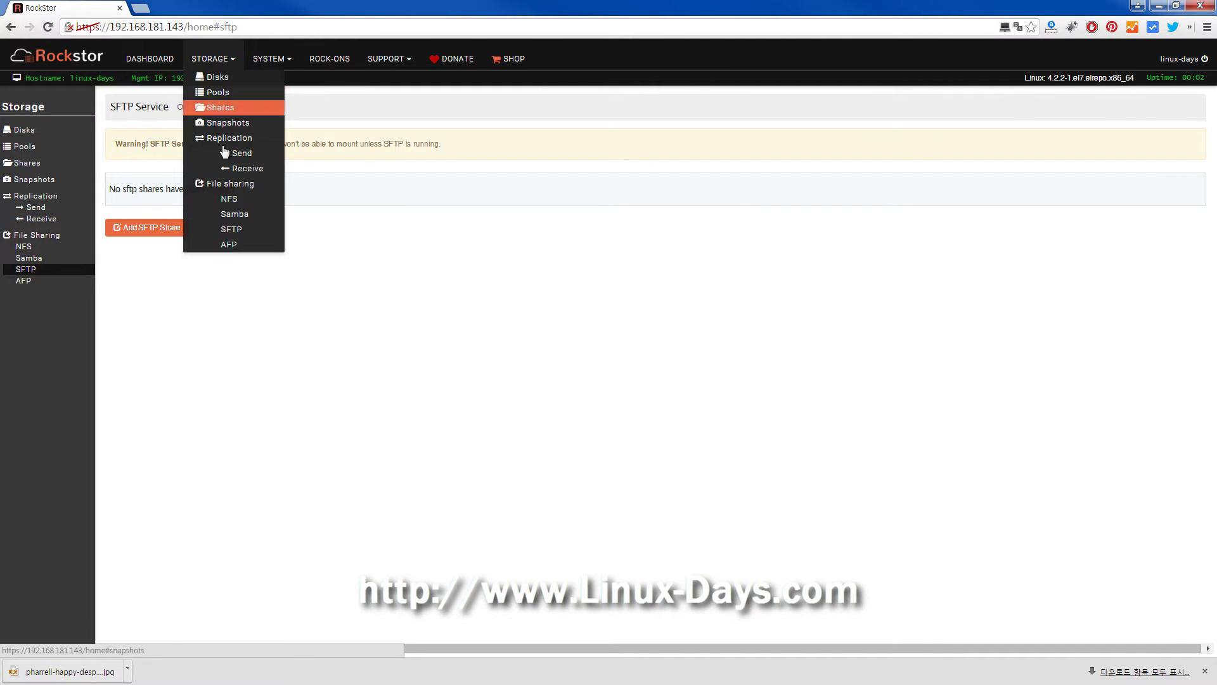
pyautogui.click(229, 244)
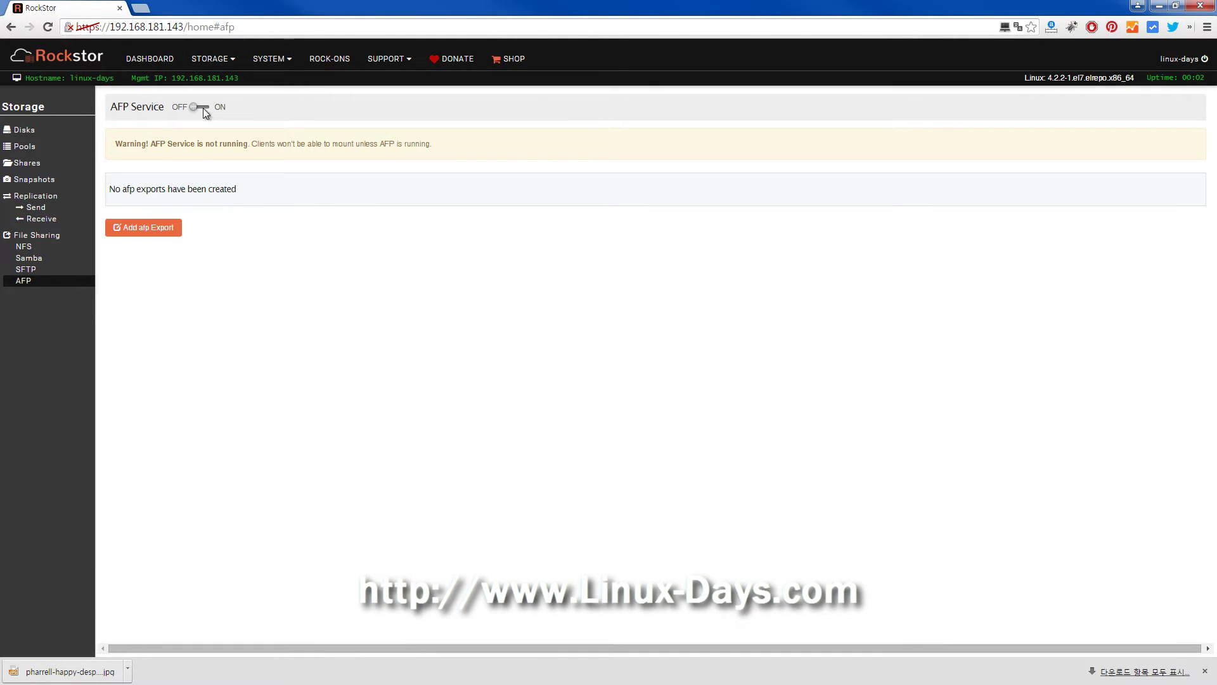
pyautogui.click(219, 60)
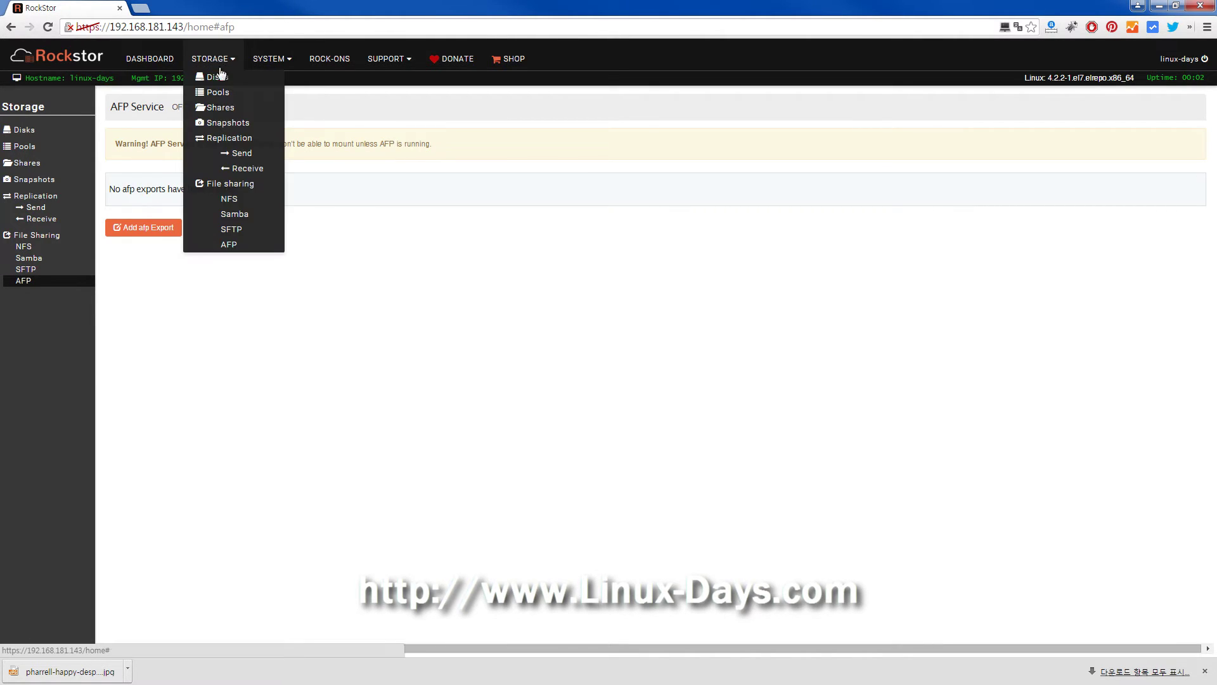
# Open the system services list and switch the SFTP service on
pyautogui.click(271, 57)
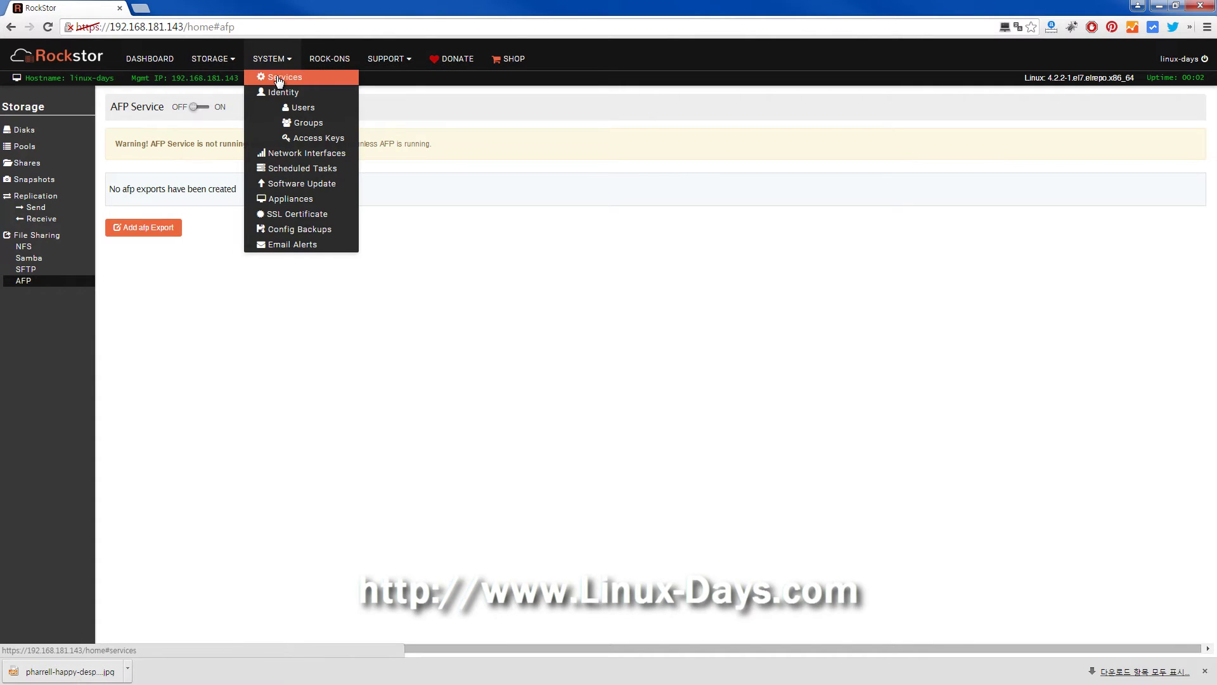
pyautogui.click(279, 79)
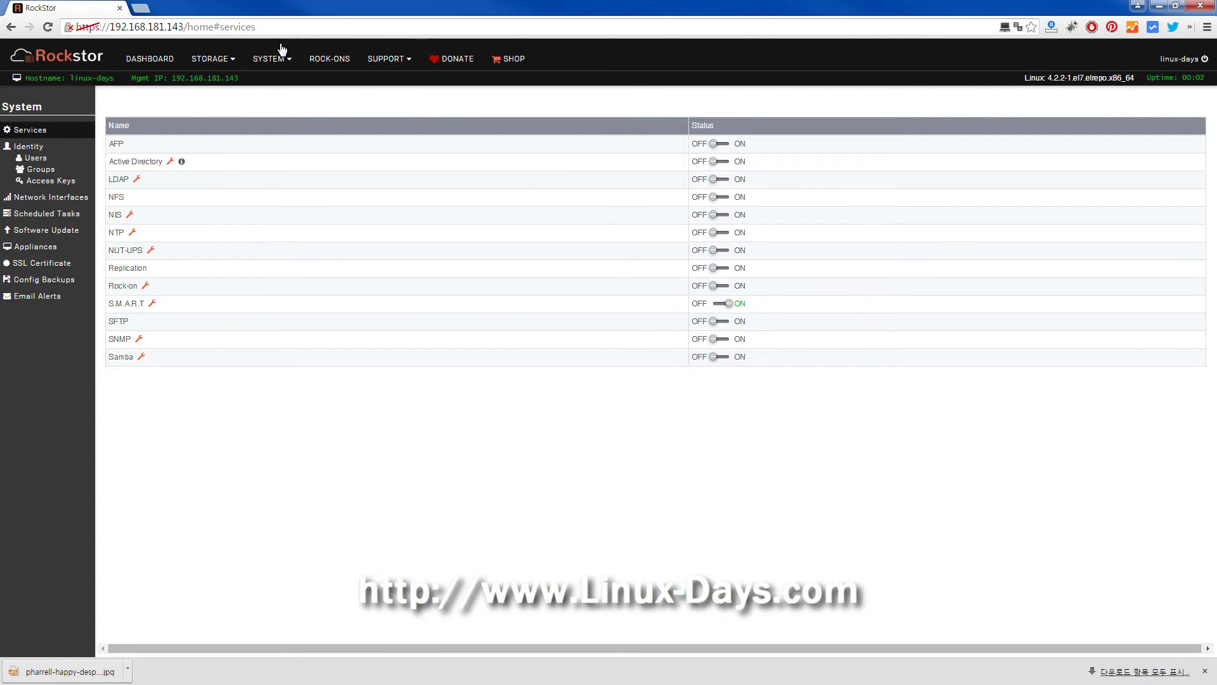
pyautogui.click(279, 58)
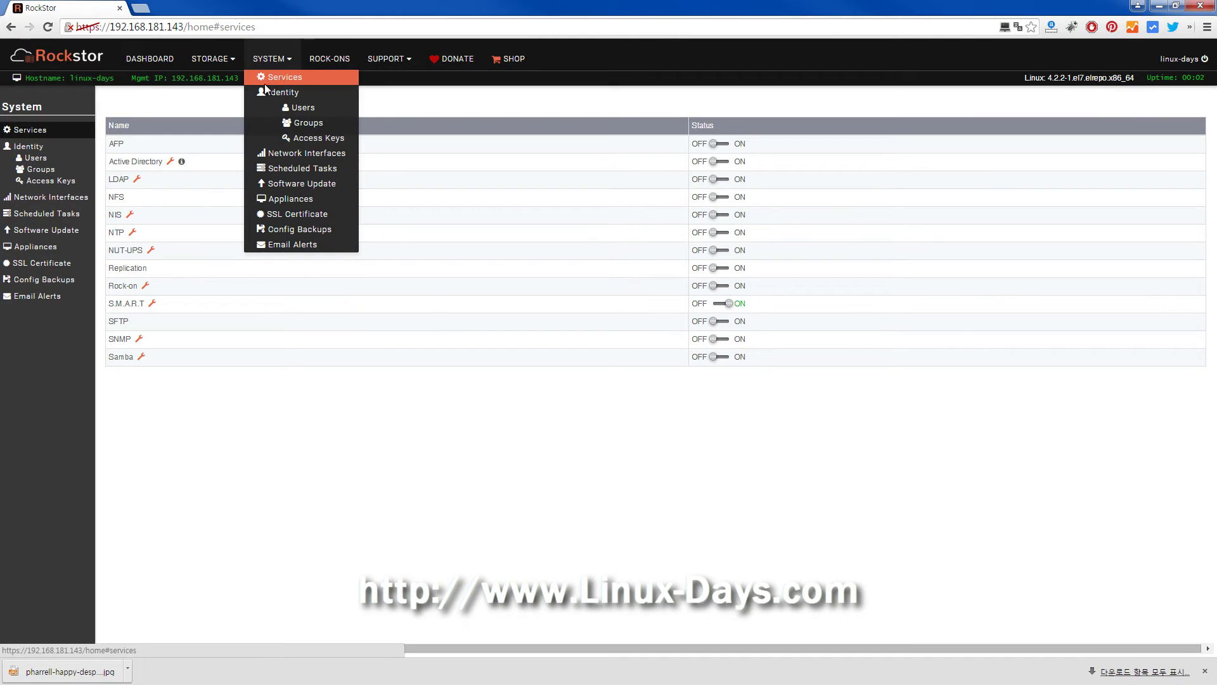
pyautogui.click(265, 82)
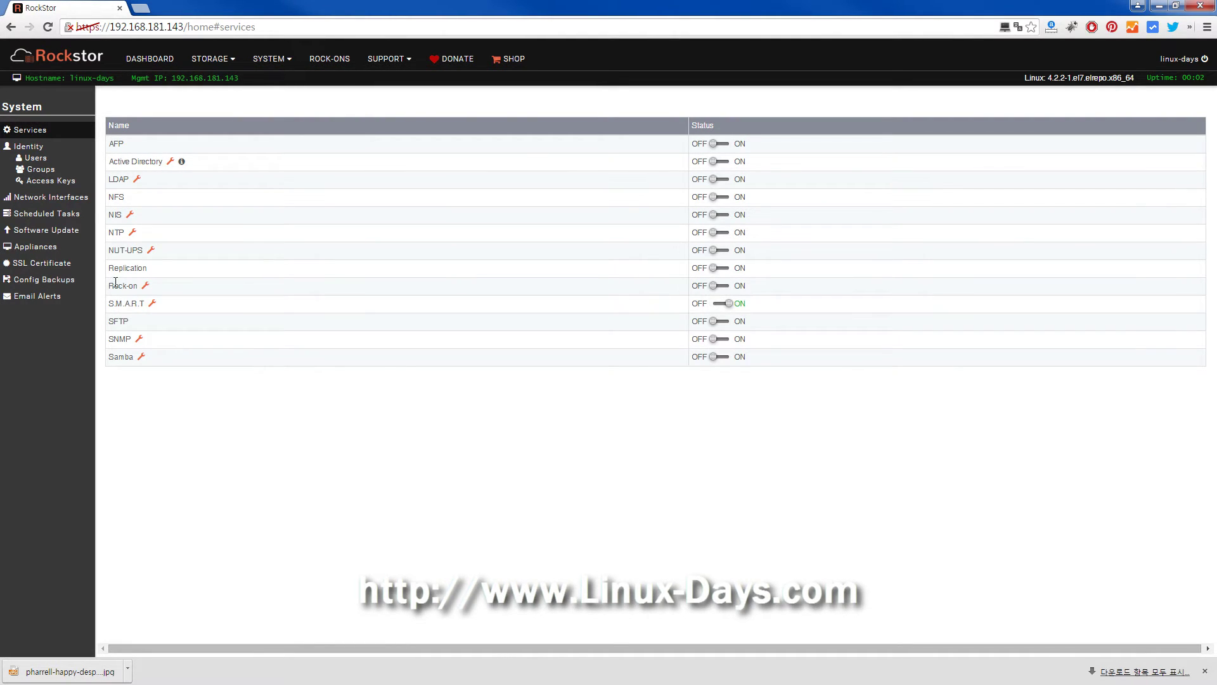
pyautogui.click(740, 323)
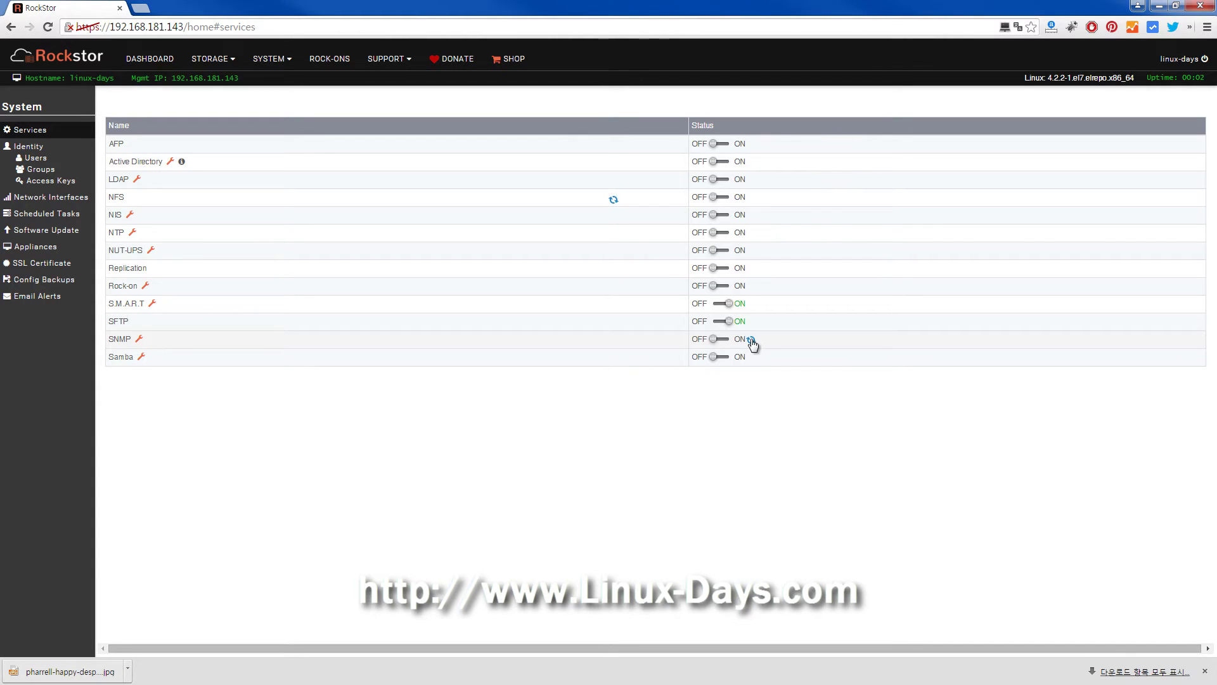
# View the users page, inspect the new user form and its group choices, and cancel the form
pyautogui.click(282, 64)
pyautogui.click(302, 111)
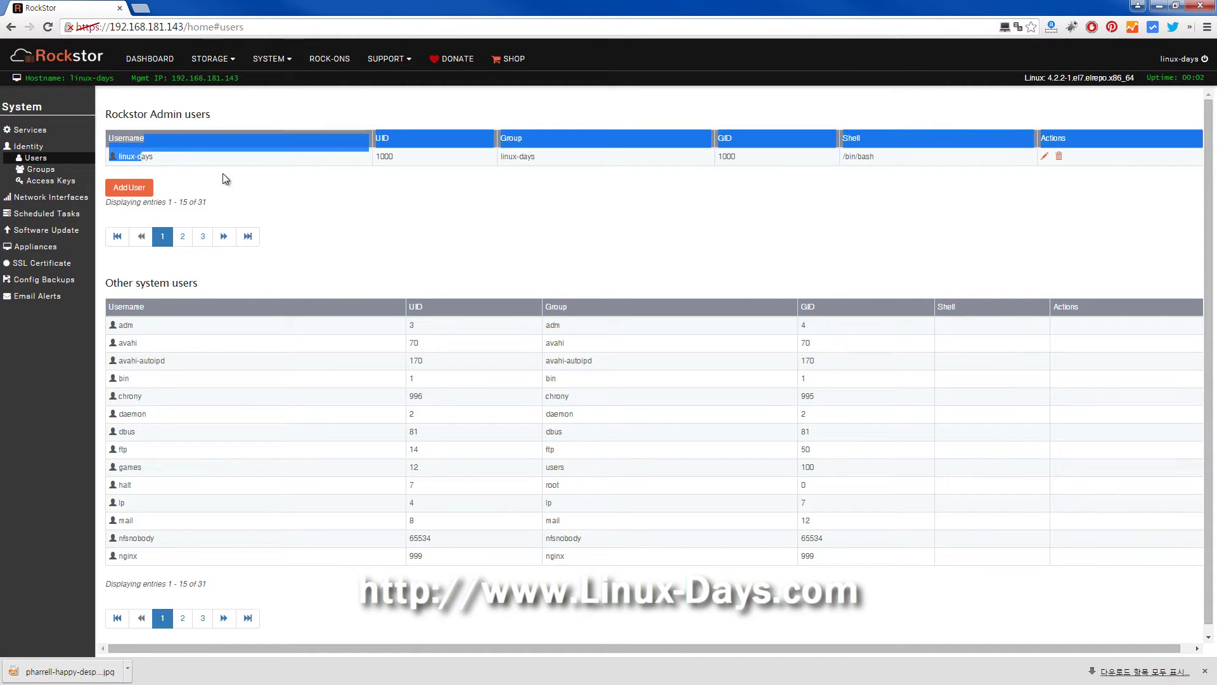
pyautogui.click(126, 188)
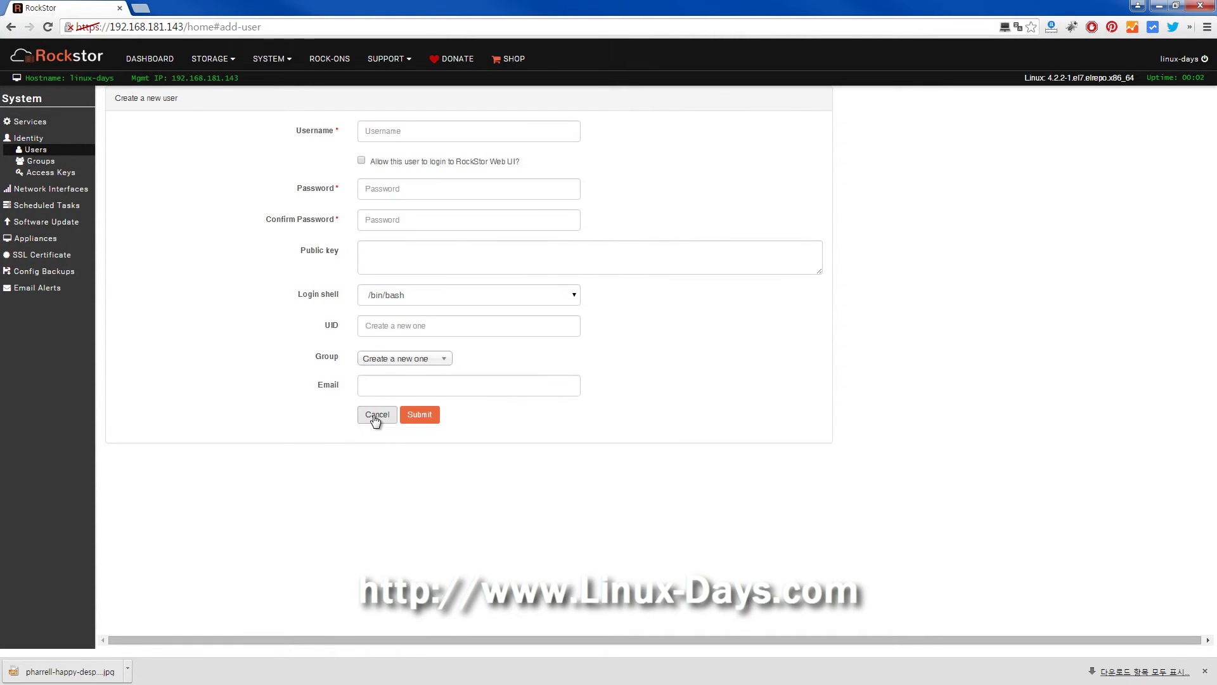
pyautogui.click(406, 360)
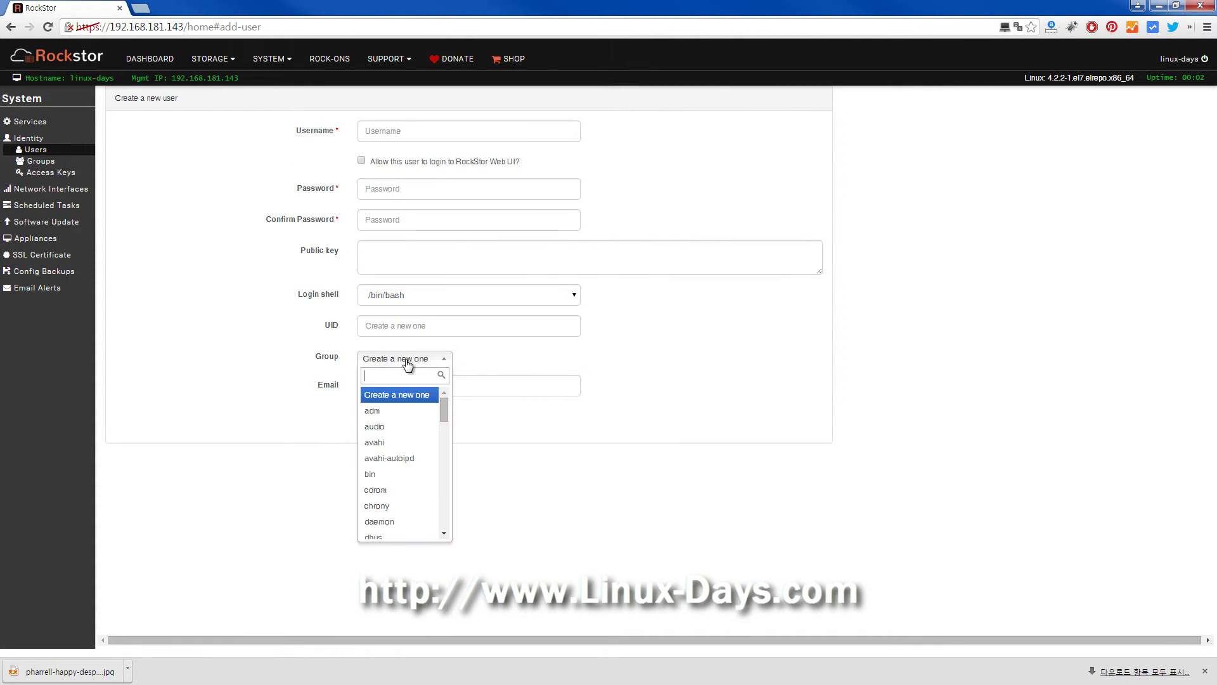
pyautogui.click(227, 295)
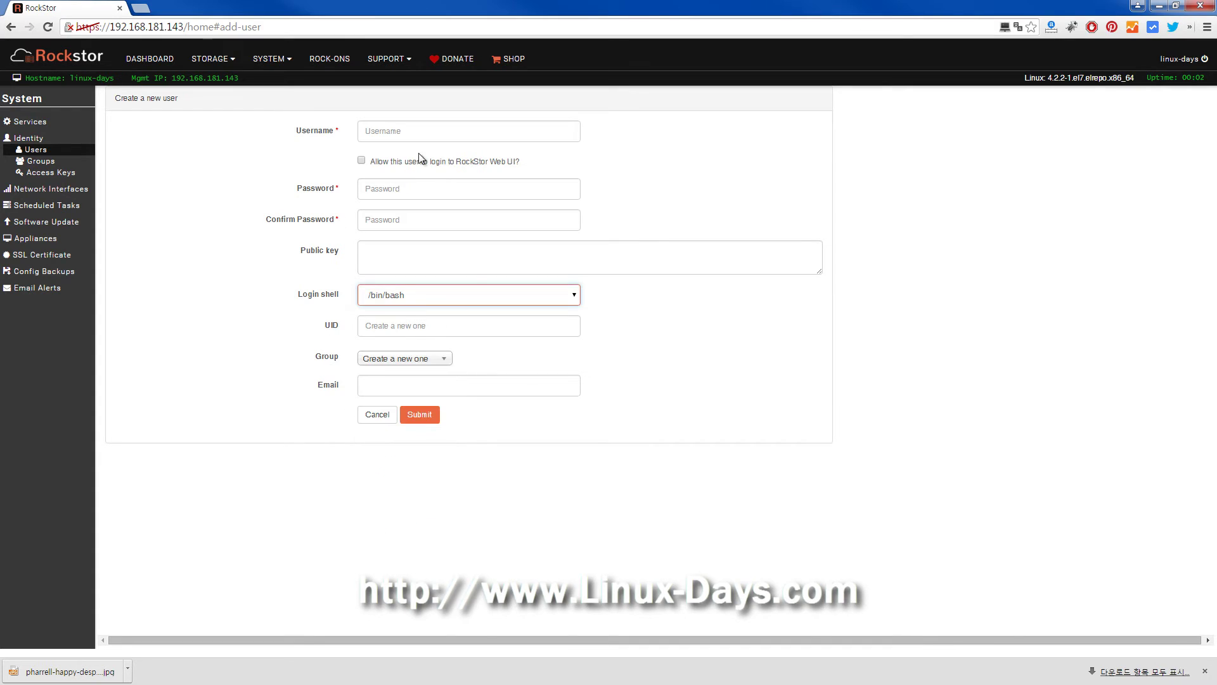
pyautogui.click(377, 416)
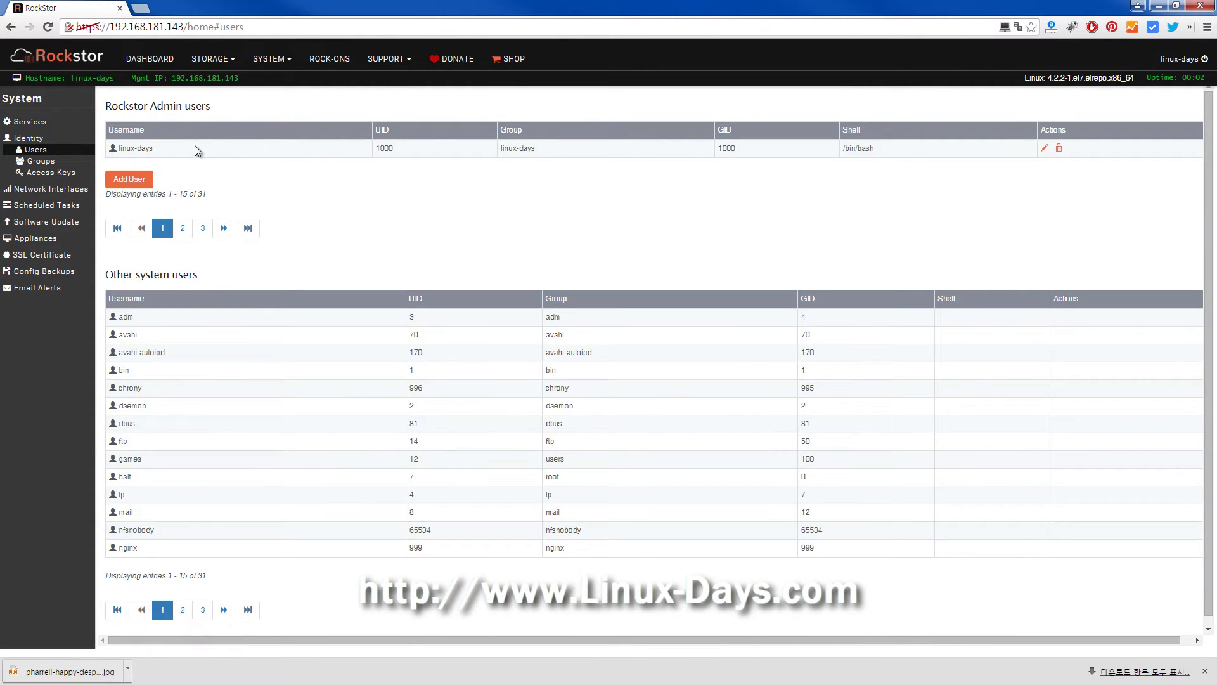
# Open the network interfaces page and read the connection's details across its row
pyautogui.click(274, 59)
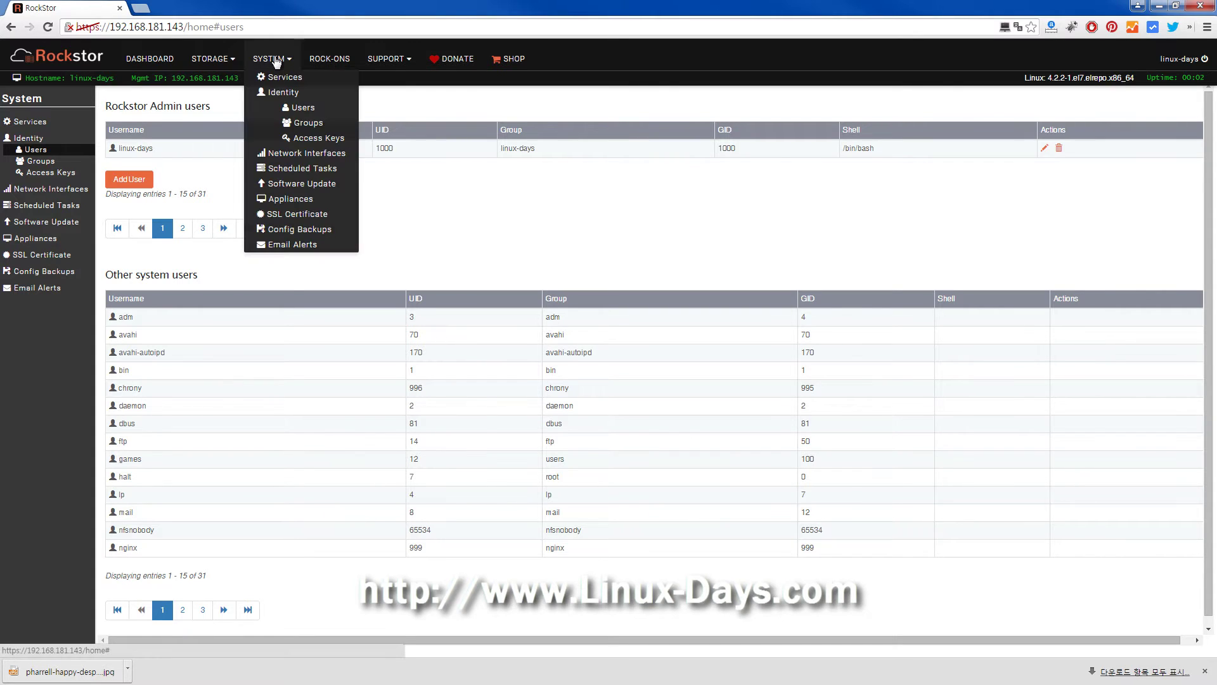
pyautogui.click(292, 154)
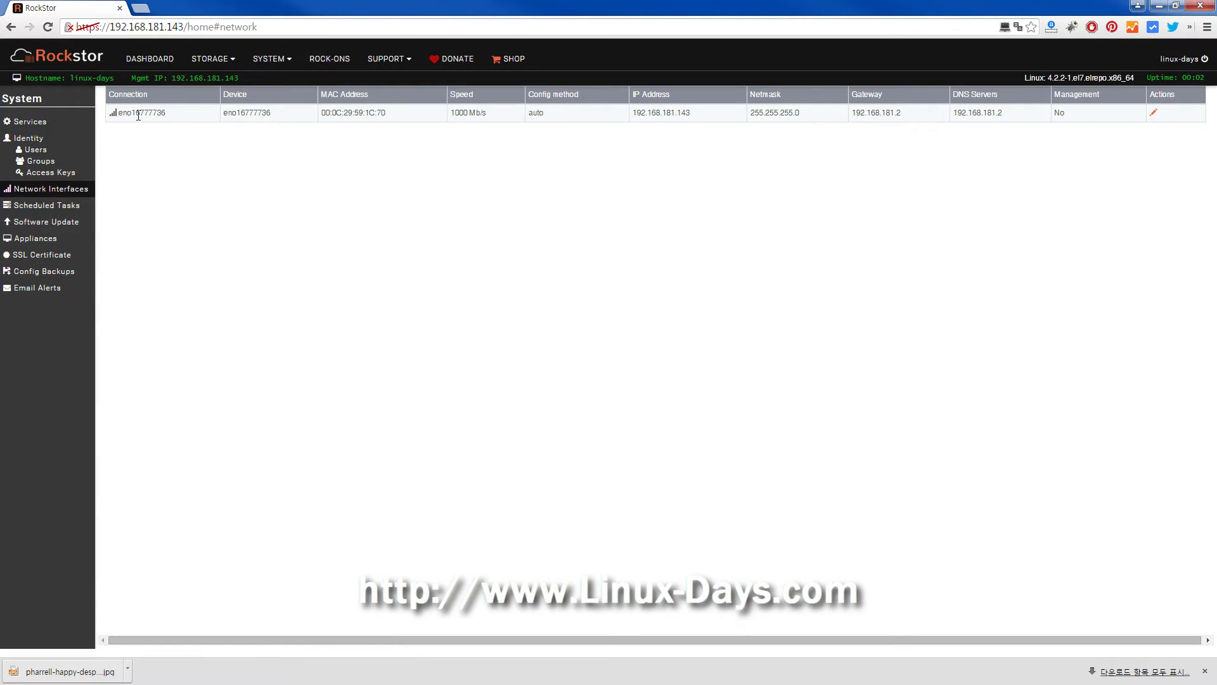
pyautogui.moveTo(136, 113); pyautogui.dragTo(675, 236)
pyautogui.click(1165, 146)
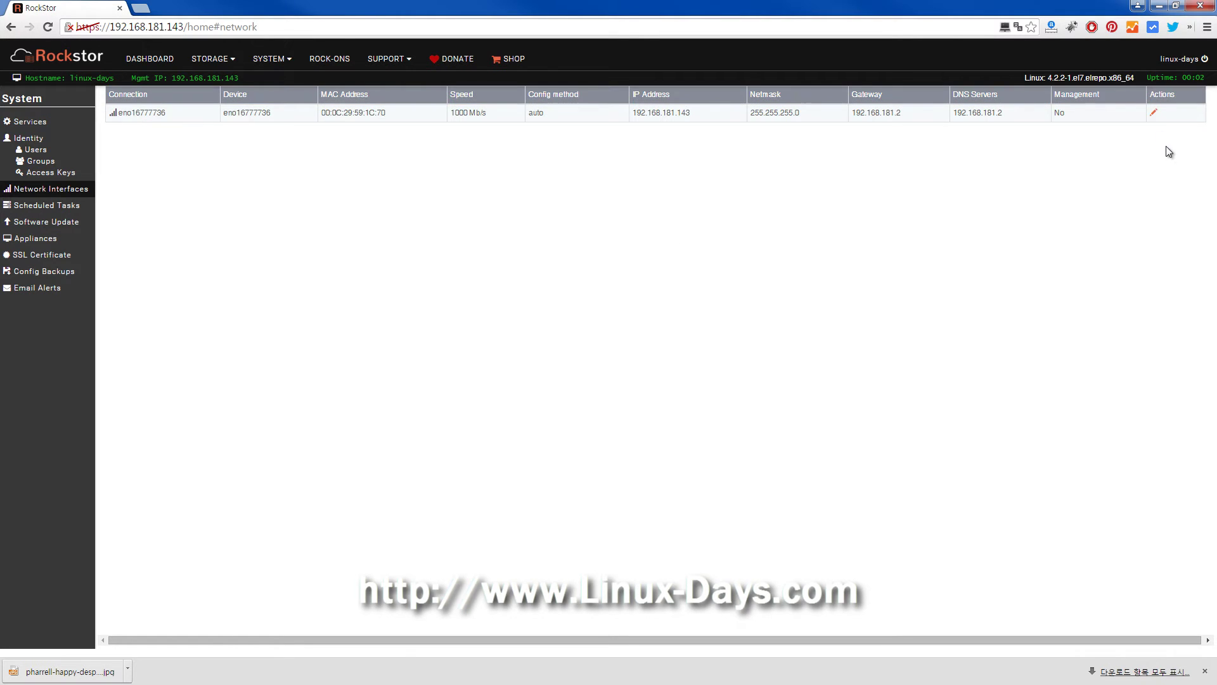
# Examine the configuration form of network interface eno16777736 twice, cancelling it each time
pyautogui.click(1154, 113)
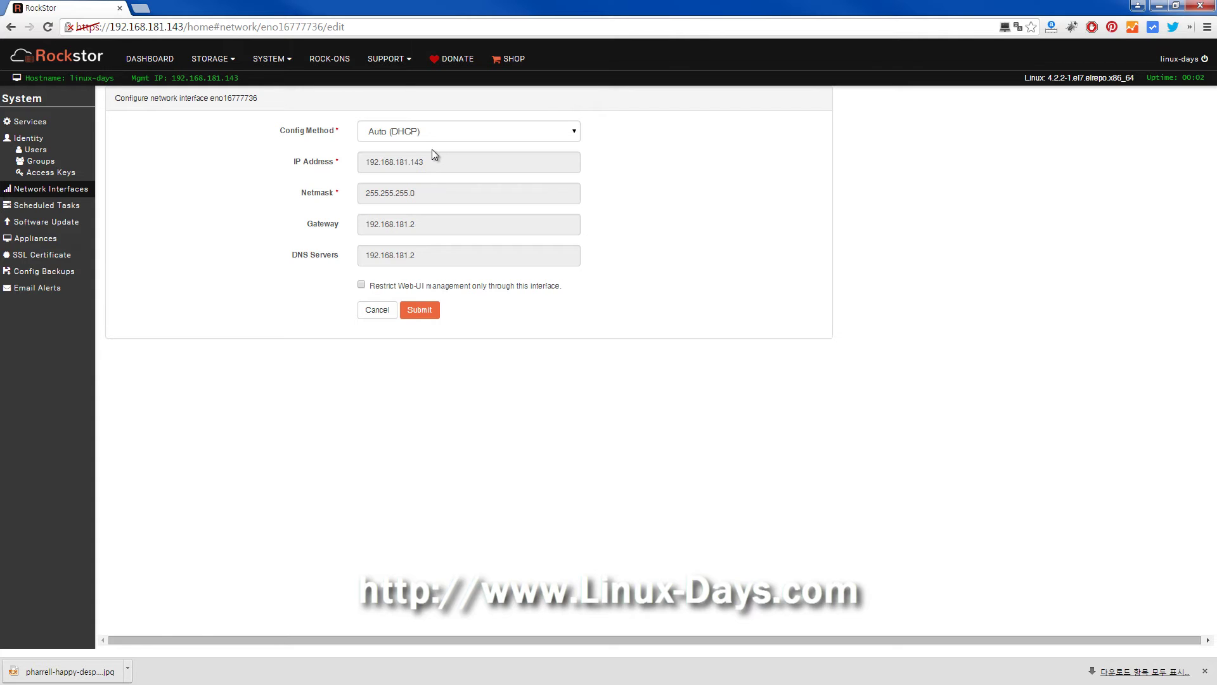
pyautogui.click(377, 310)
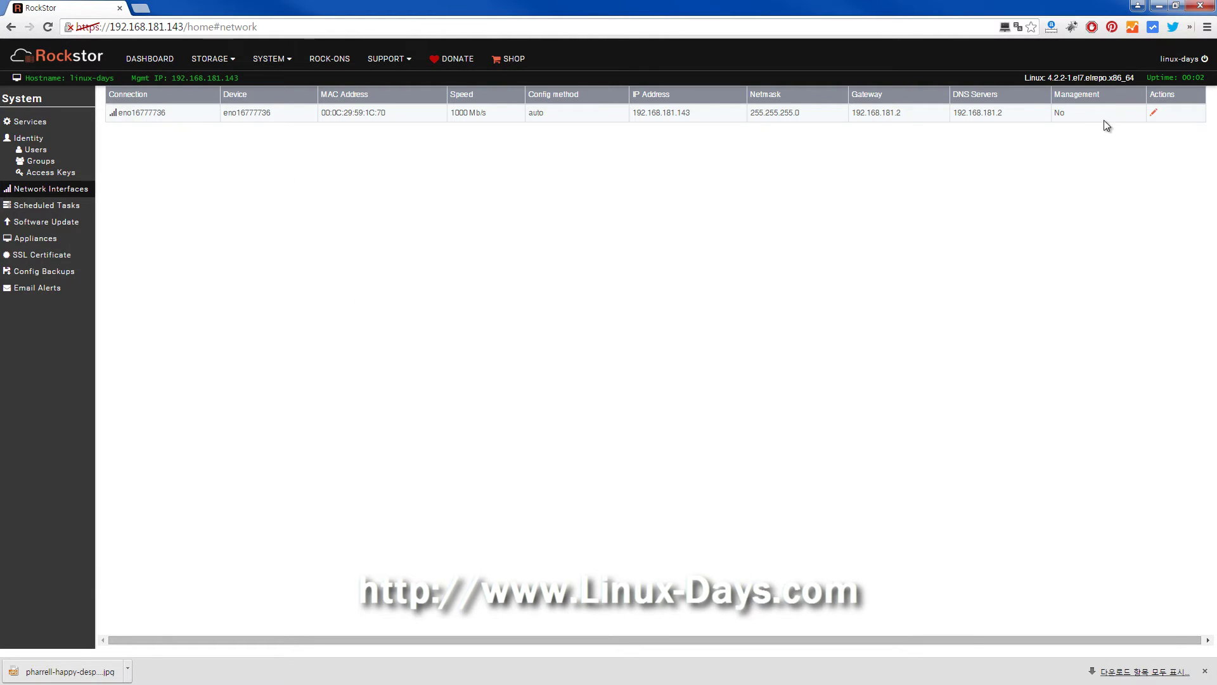
pyautogui.click(1154, 118)
pyautogui.moveTo(598, 339); pyautogui.dragTo(410, 372)
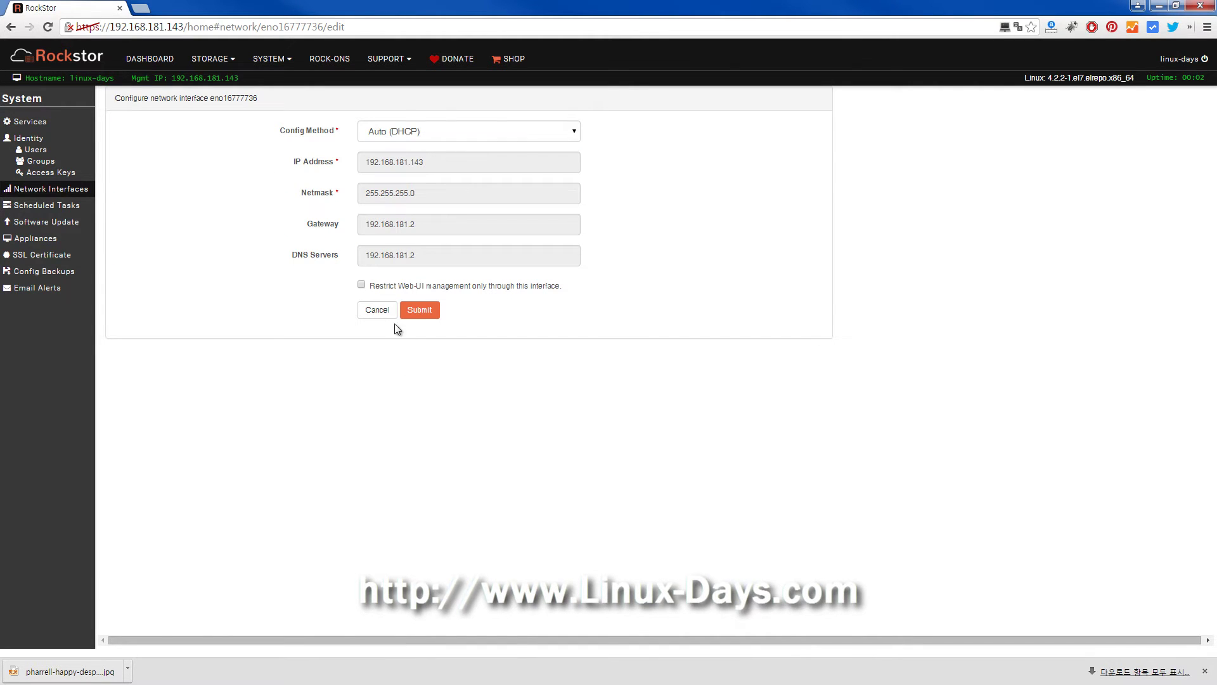
pyautogui.click(375, 309)
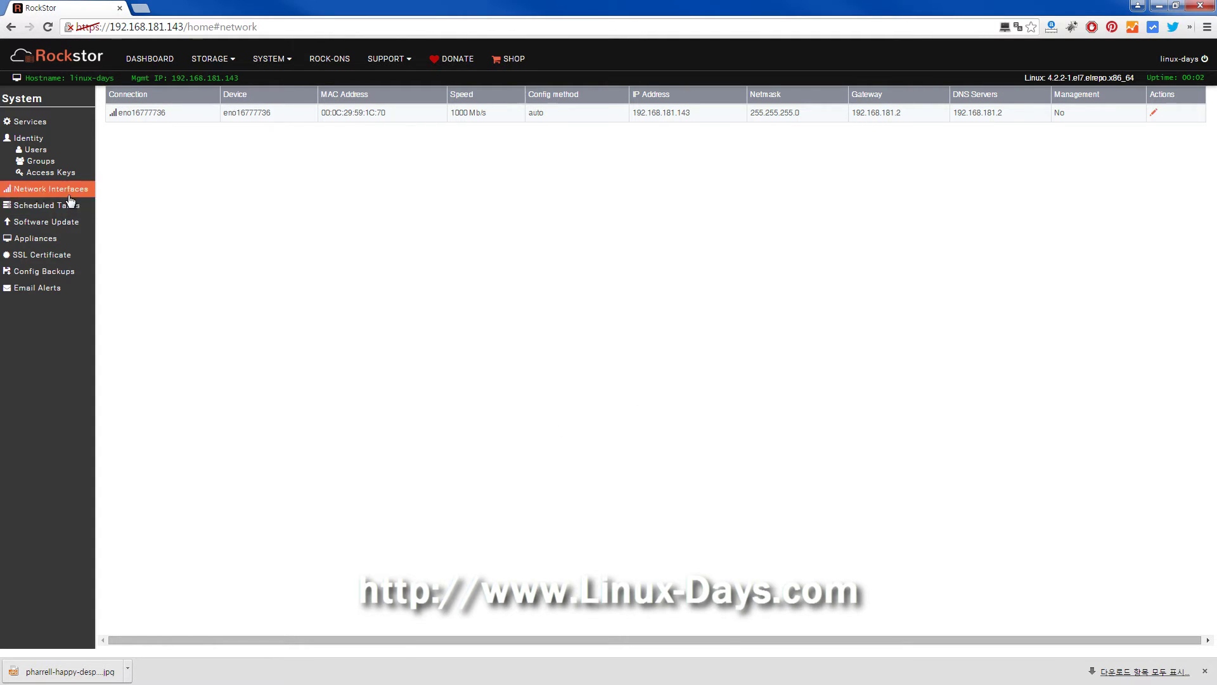
# Open the scheduled tasks page, read its notice, and bring up the form for scheduling a new task
pyautogui.click(284, 61)
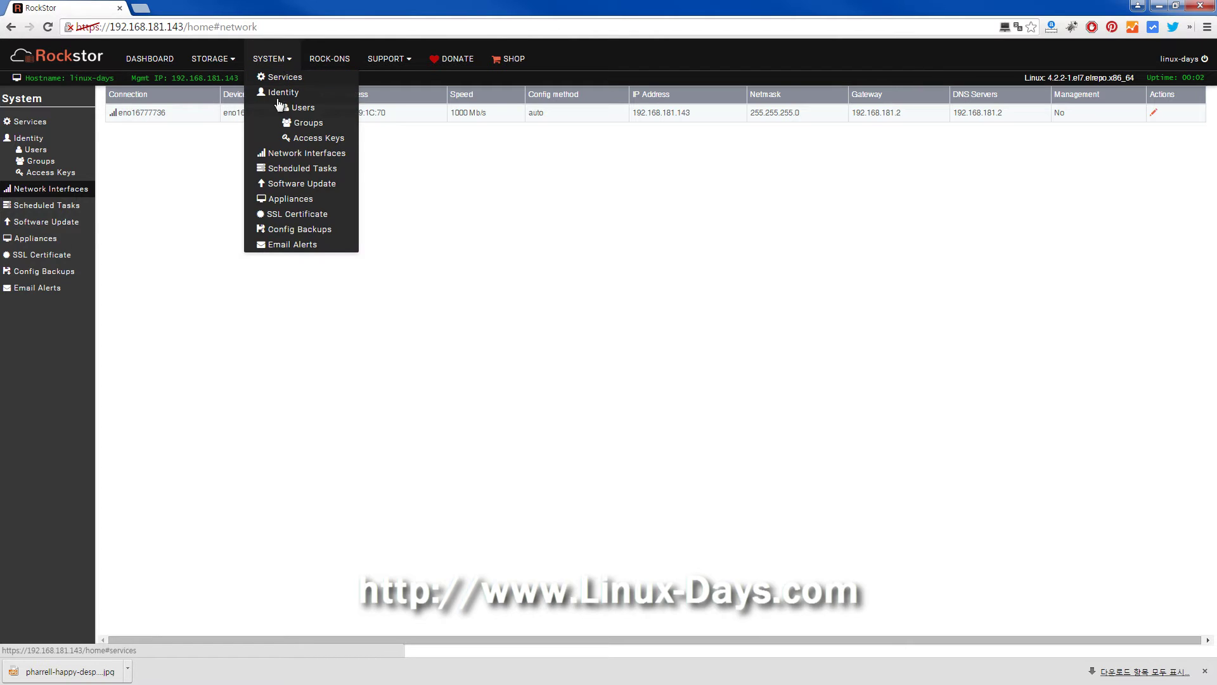
pyautogui.click(302, 167)
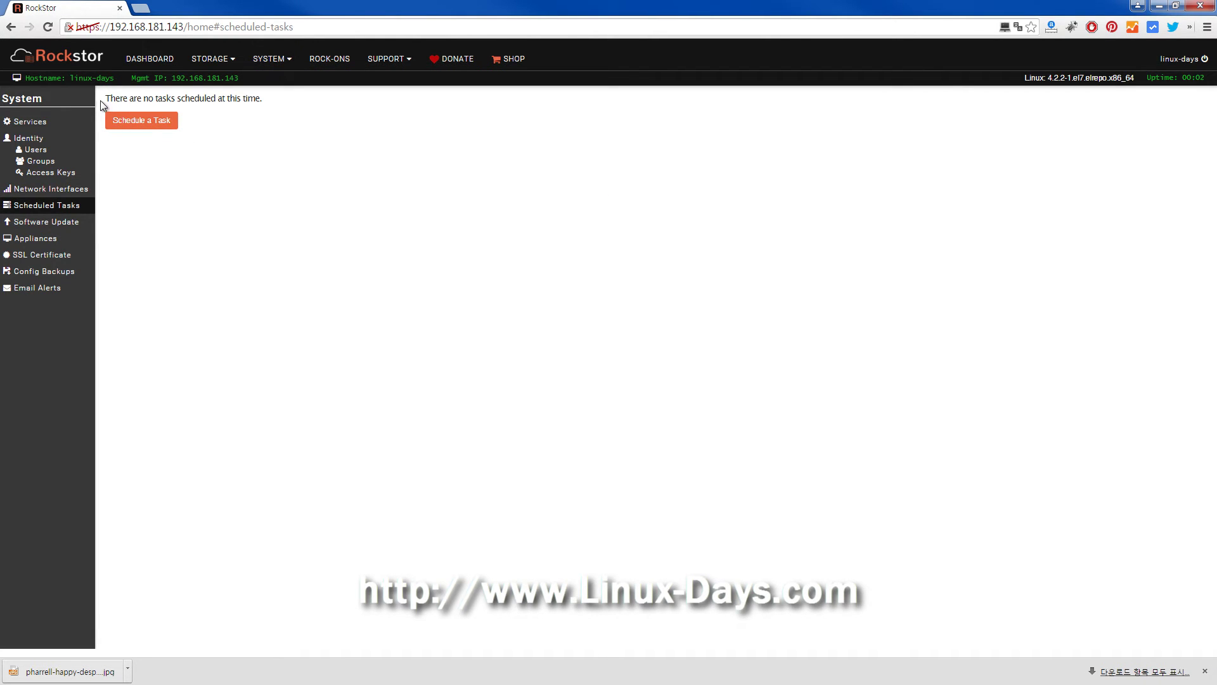
pyautogui.moveTo(100, 100); pyautogui.dragTo(262, 100)
pyautogui.click(258, 100)
pyautogui.click(143, 127)
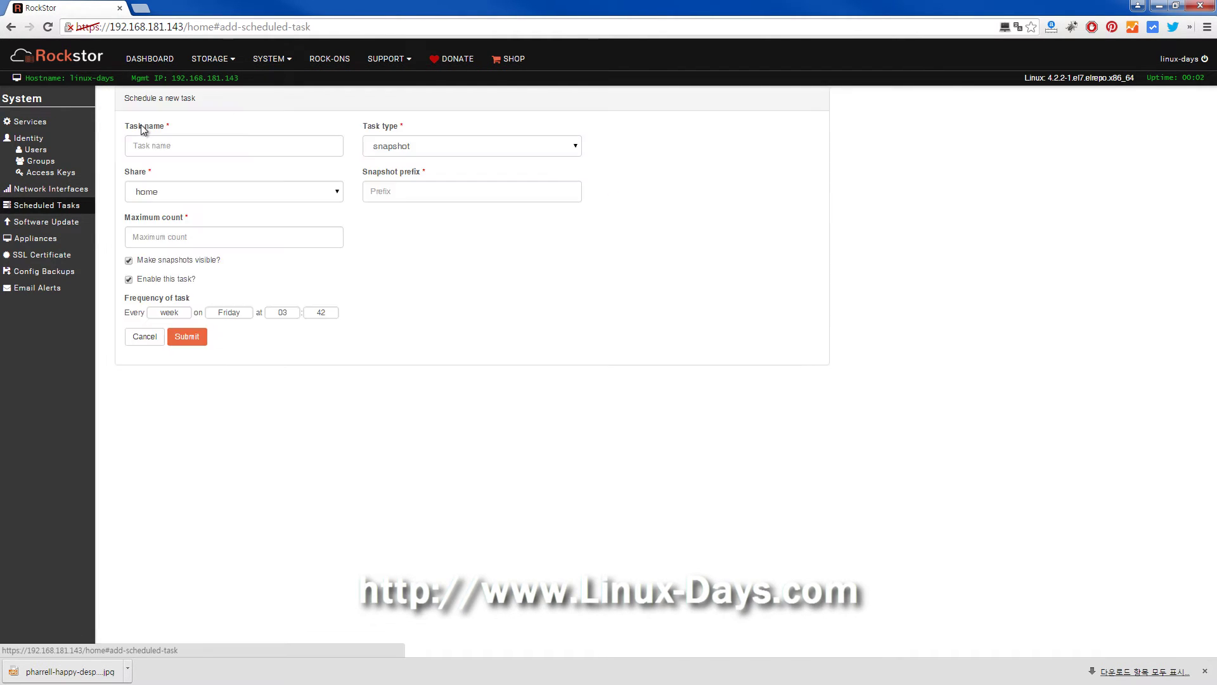
# Examine the new task form's share, maximum count, frequency and task type options, keep snapshot as the type, and cancel the form
pyautogui.click(166, 197)
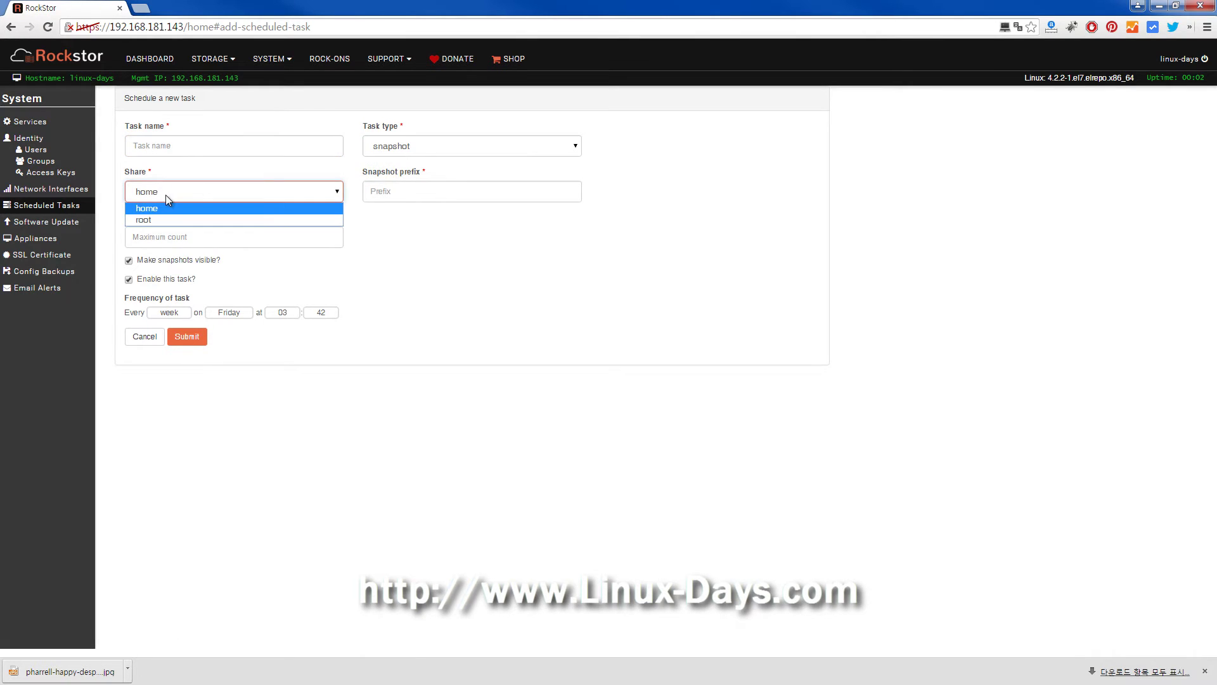
pyautogui.click(195, 189)
pyautogui.click(195, 236)
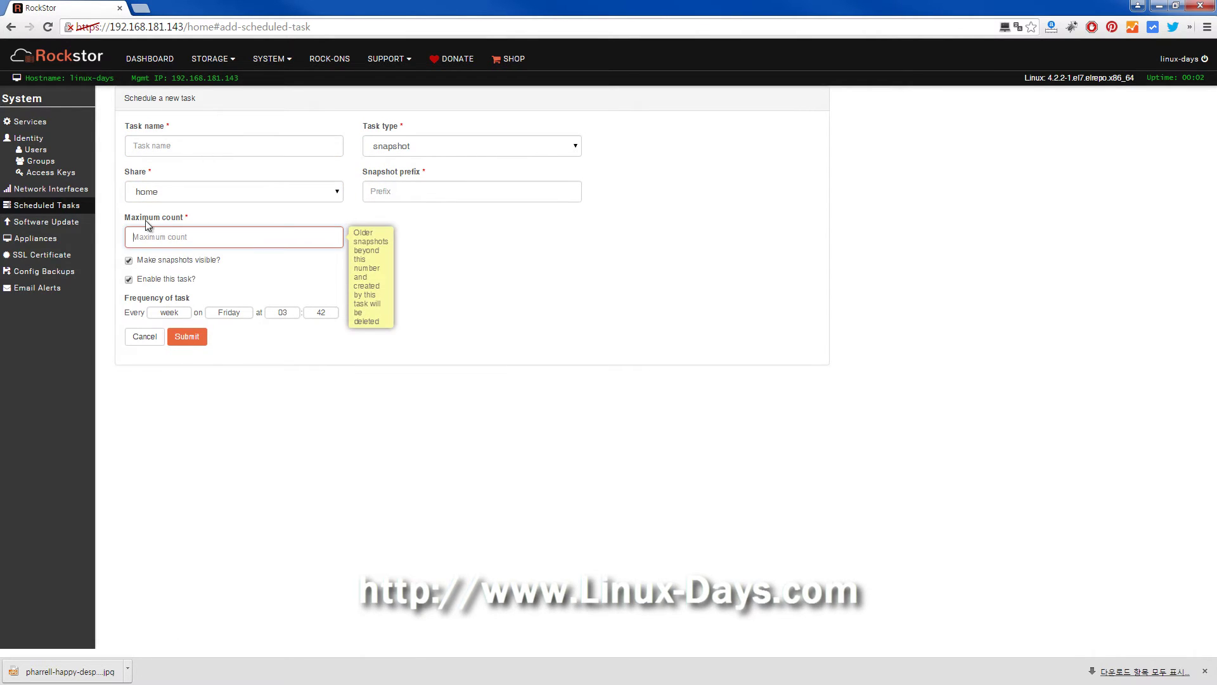
pyautogui.click(166, 313)
pyautogui.click(228, 317)
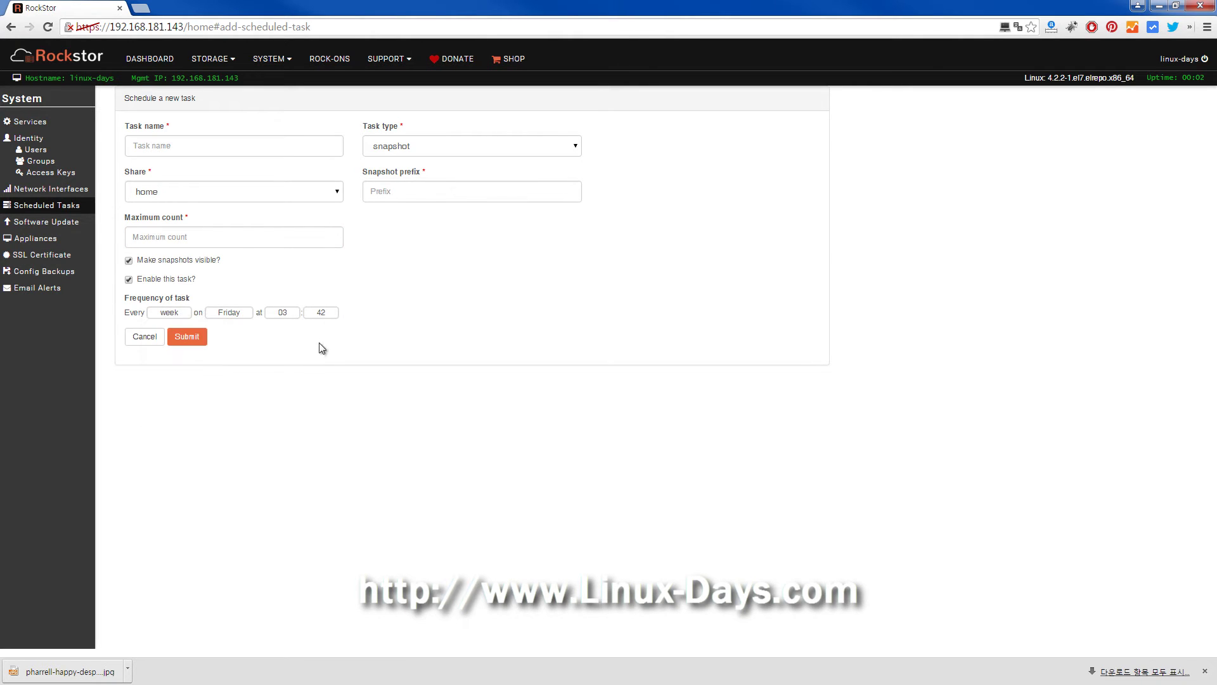
pyautogui.click(241, 321)
pyautogui.click(256, 398)
pyautogui.click(422, 144)
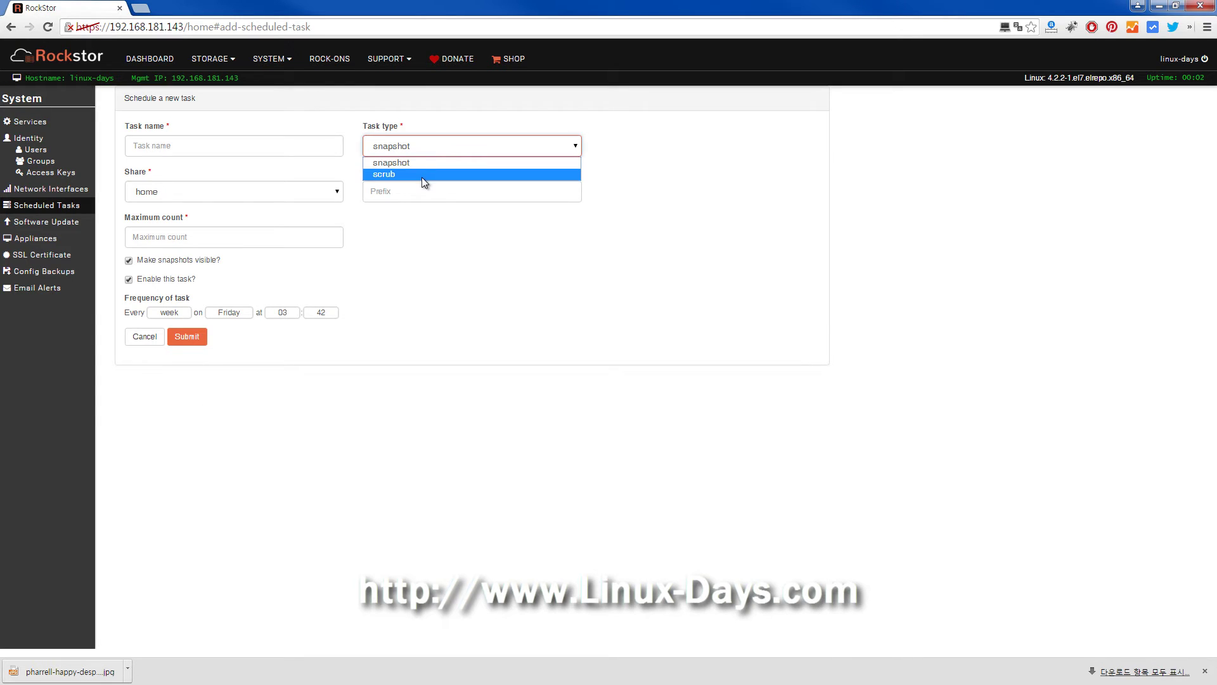
pyautogui.click(418, 162)
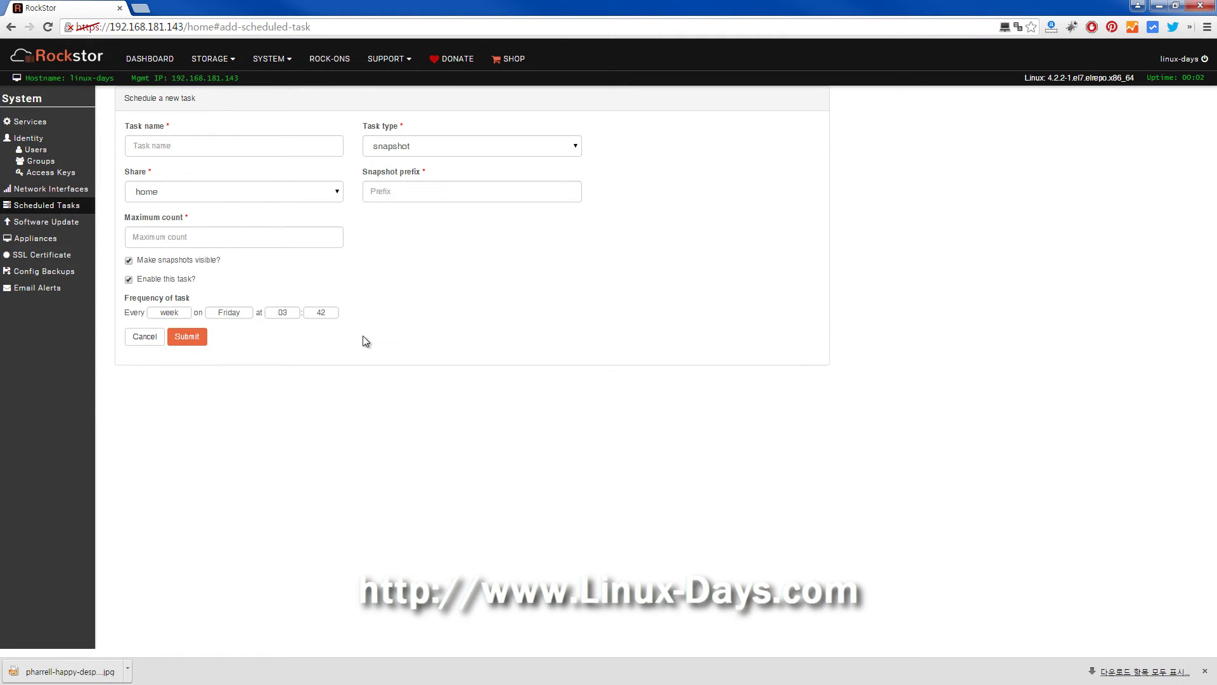
pyautogui.click(135, 342)
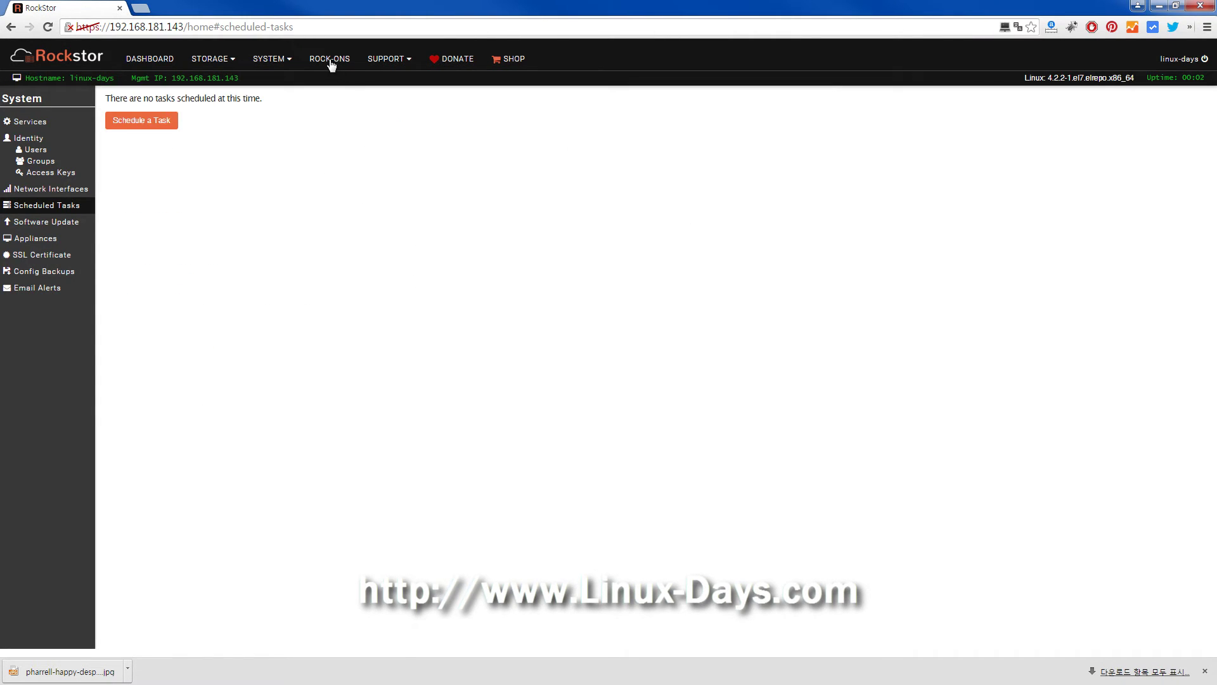
# View the software update channels page and the known appliances page, and highlight the current appliance's ID
pyautogui.click(272, 59)
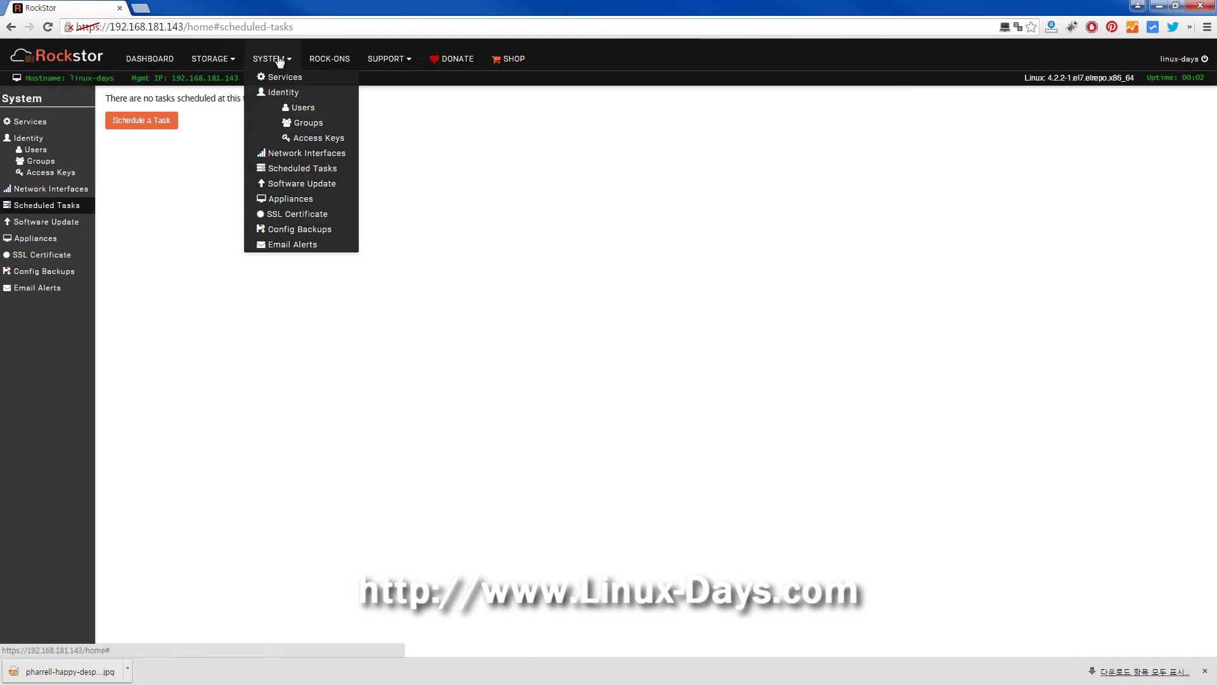
pyautogui.click(296, 185)
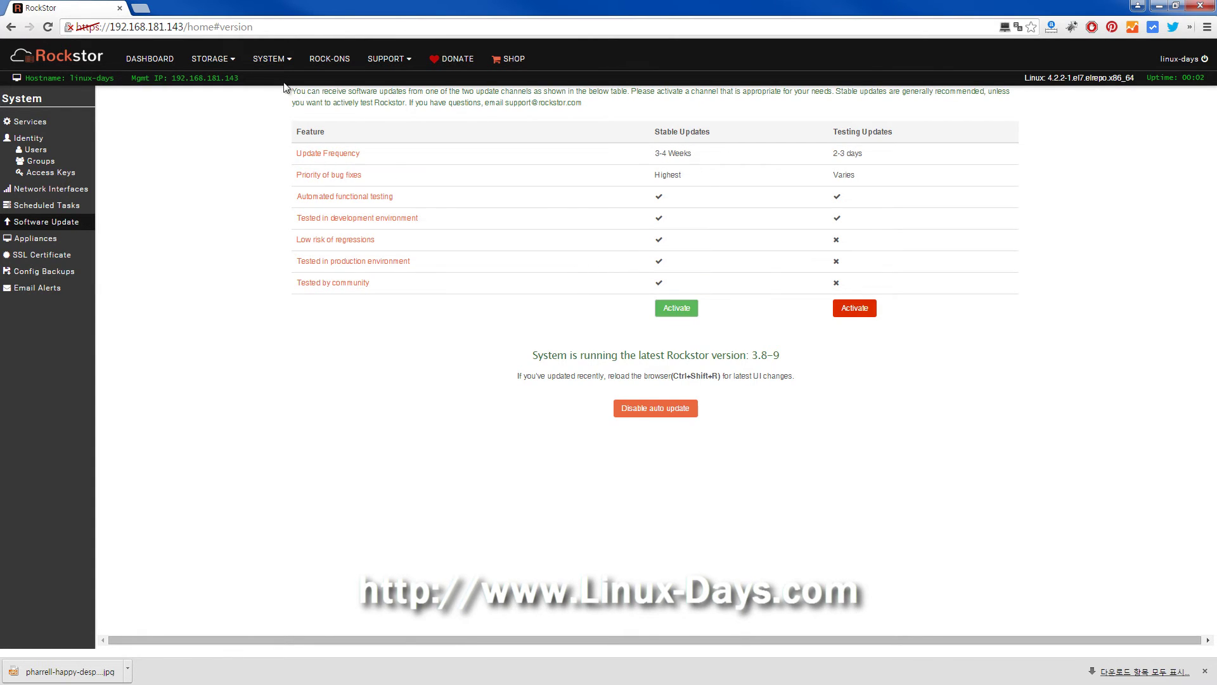
pyautogui.click(267, 63)
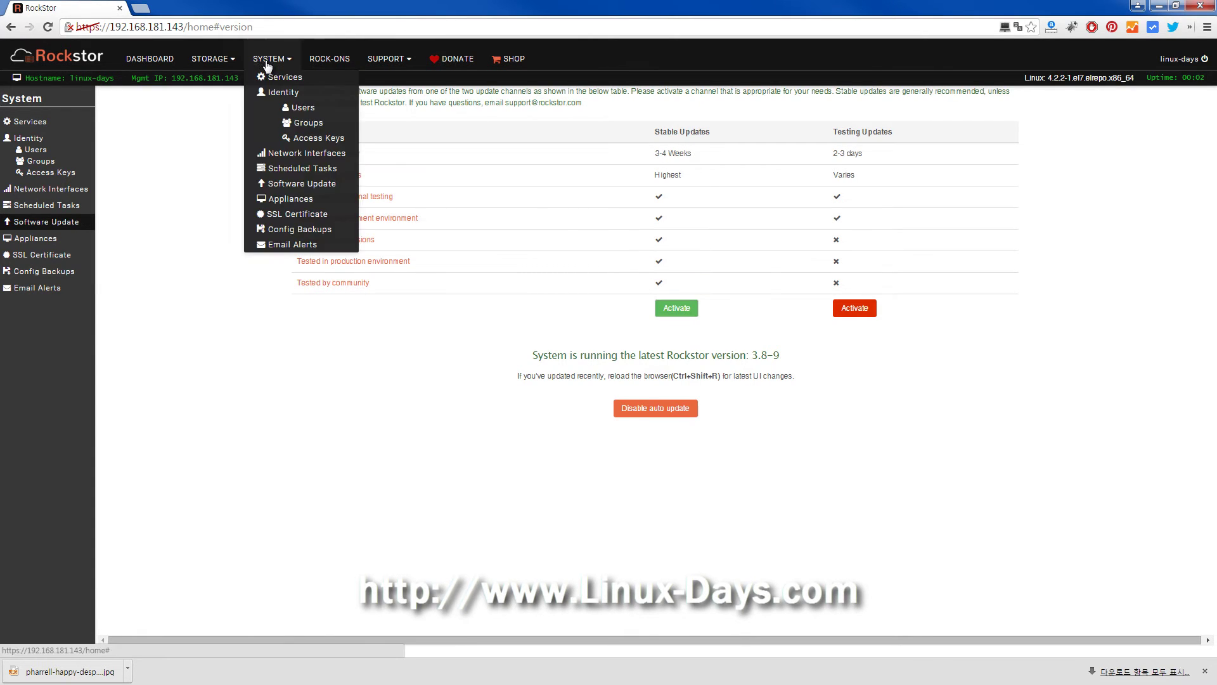
pyautogui.click(289, 198)
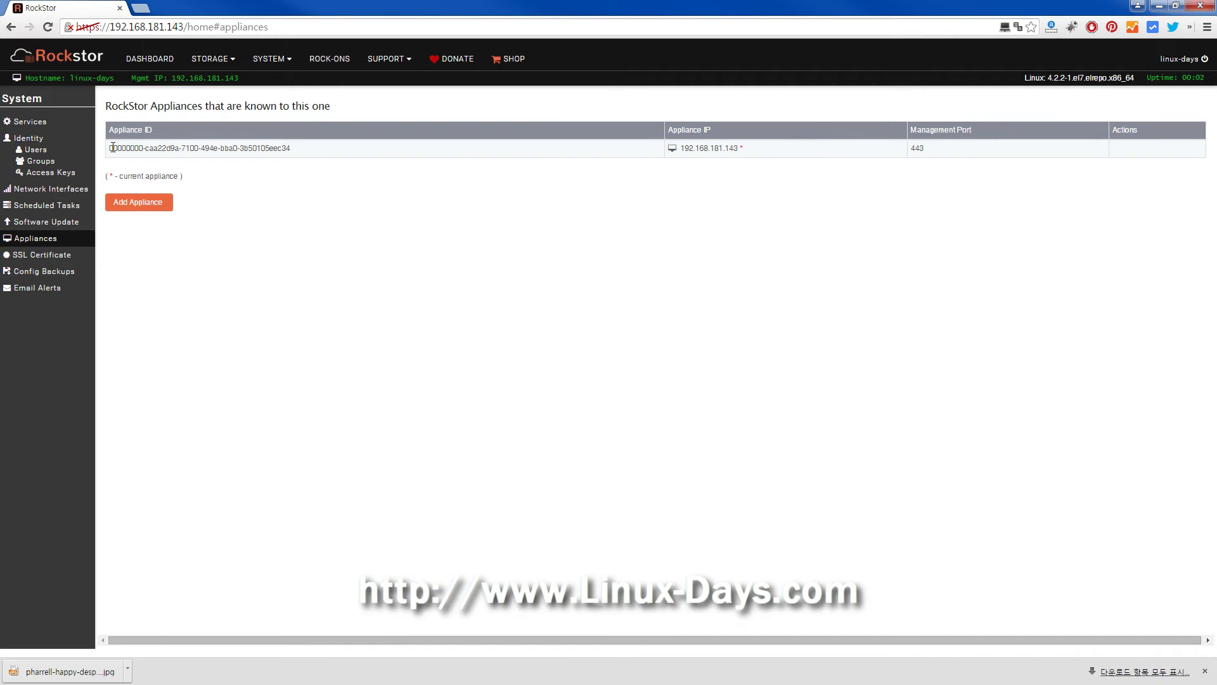
pyautogui.moveTo(112, 147); pyautogui.dragTo(293, 142)
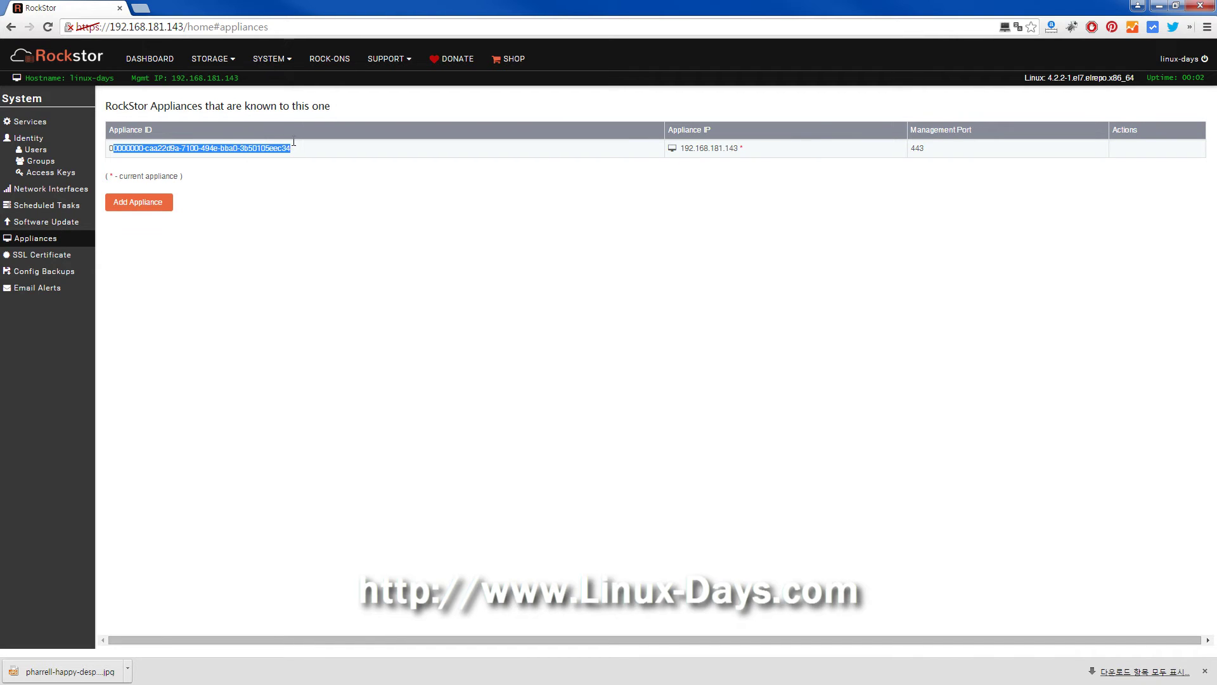
# View the SSL certificate page, examine the certificate update form's name, certificate and private key fields, and cancel it
pyautogui.click(283, 57)
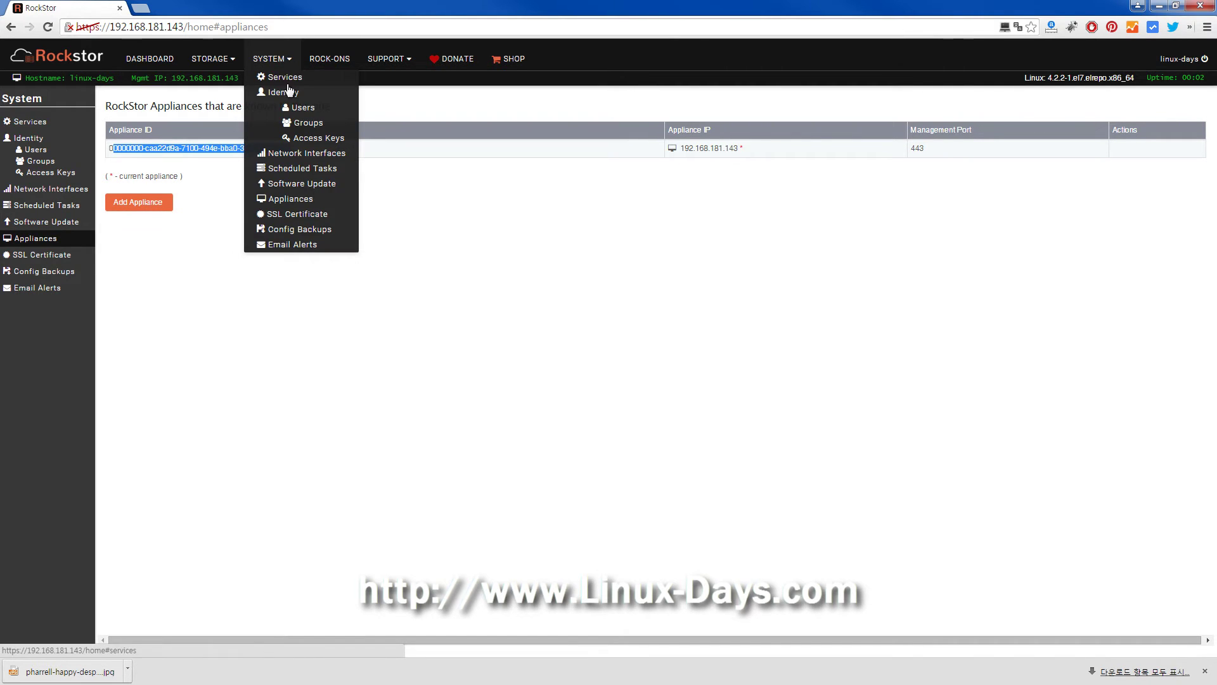
pyautogui.click(310, 217)
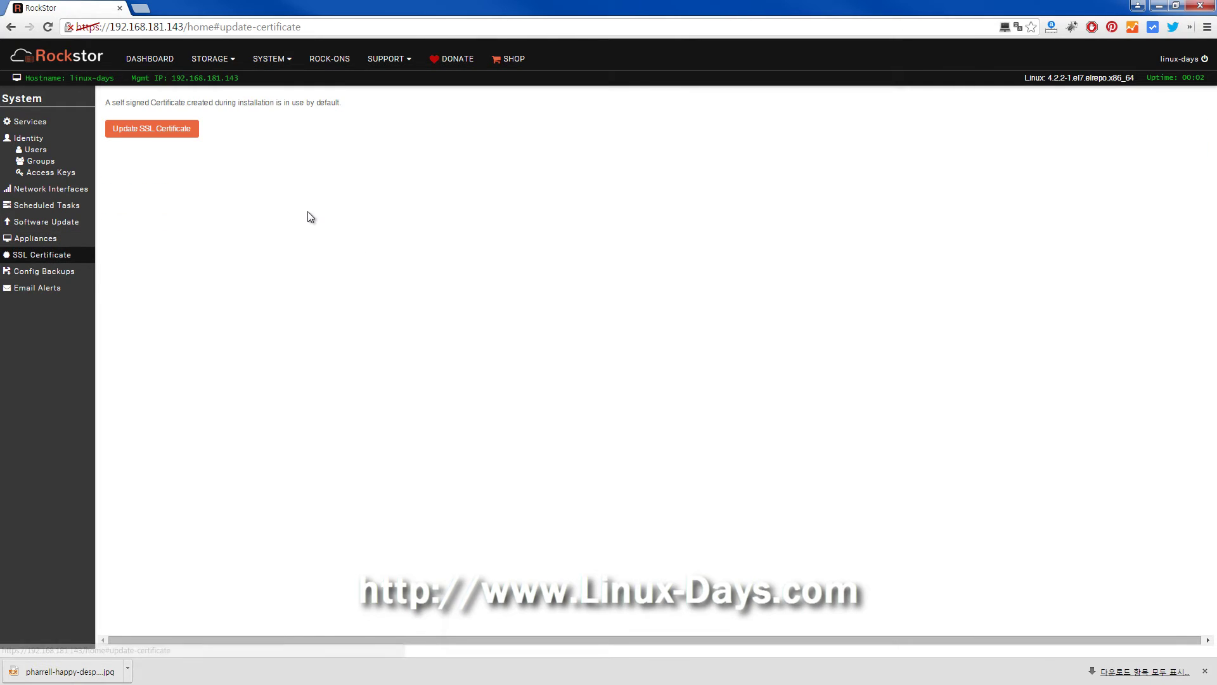
pyautogui.click(159, 133)
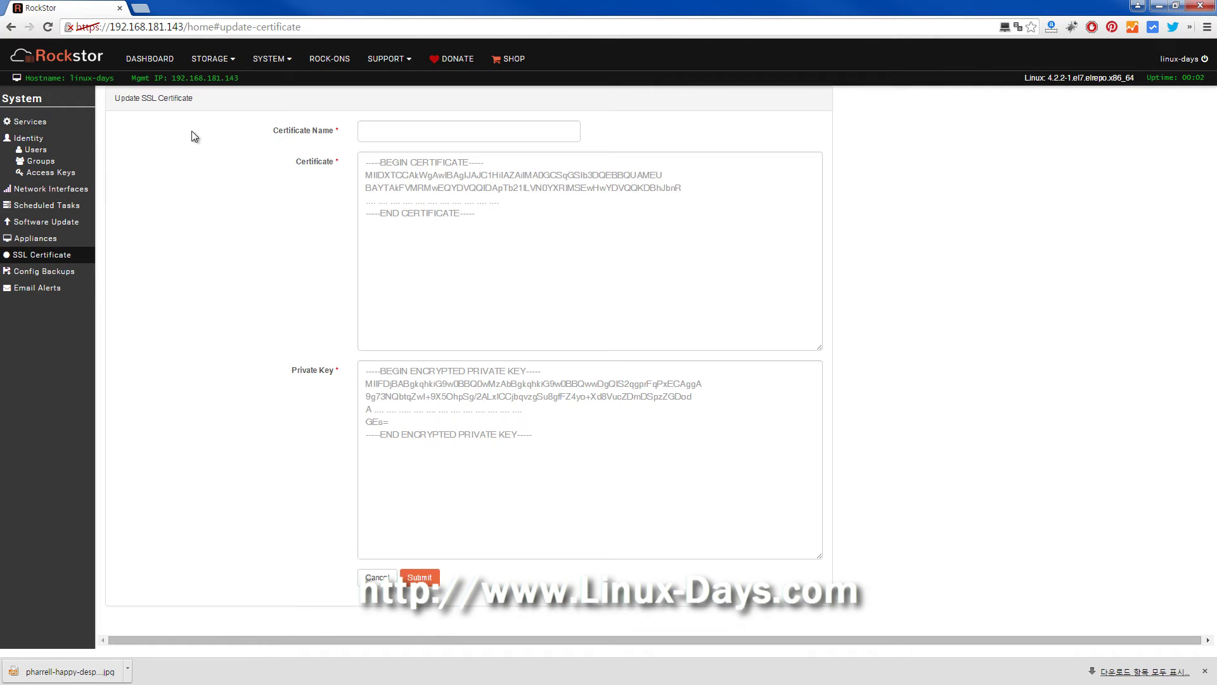
pyautogui.click(379, 577)
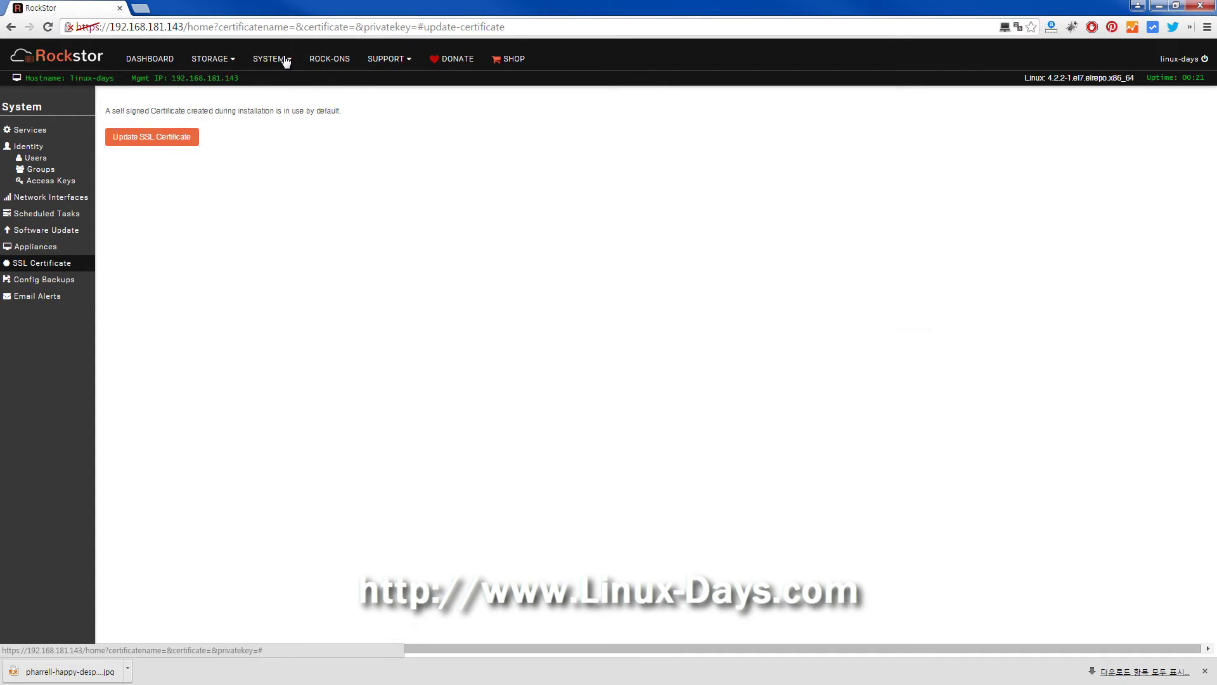
# Create a backup of the current configuration on the config backups page and check its file name in the list
pyautogui.click(286, 61)
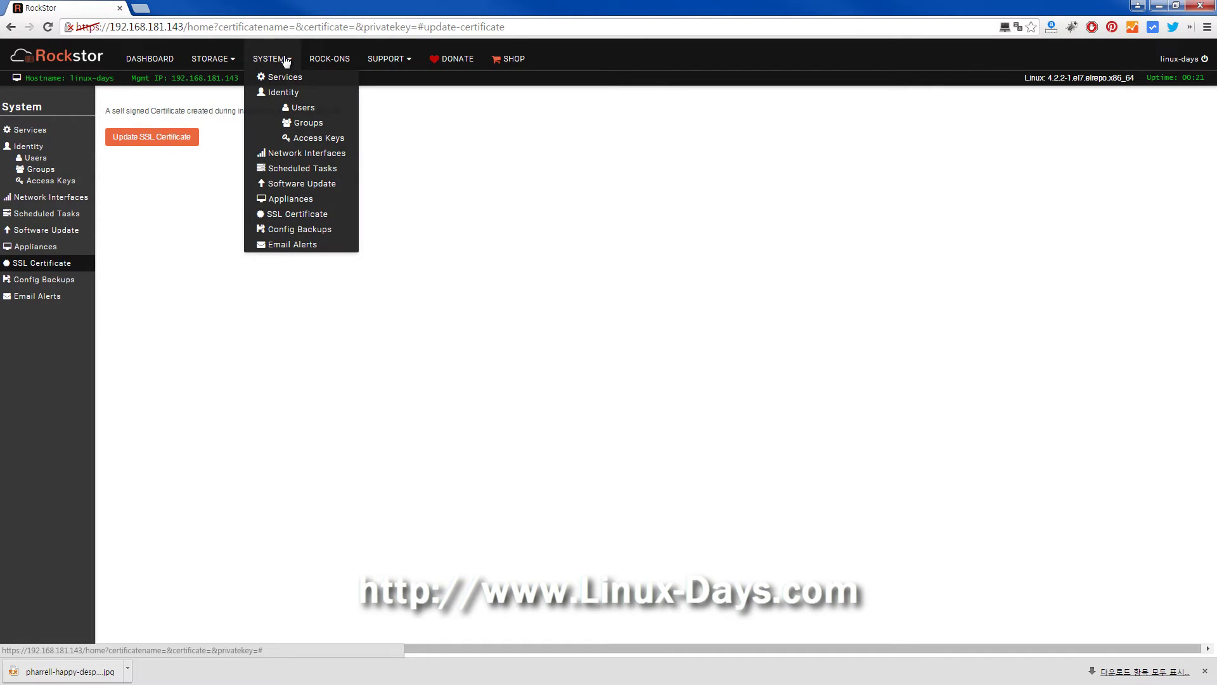
pyautogui.click(287, 232)
pyautogui.moveTo(161, 150); pyautogui.dragTo(261, 149)
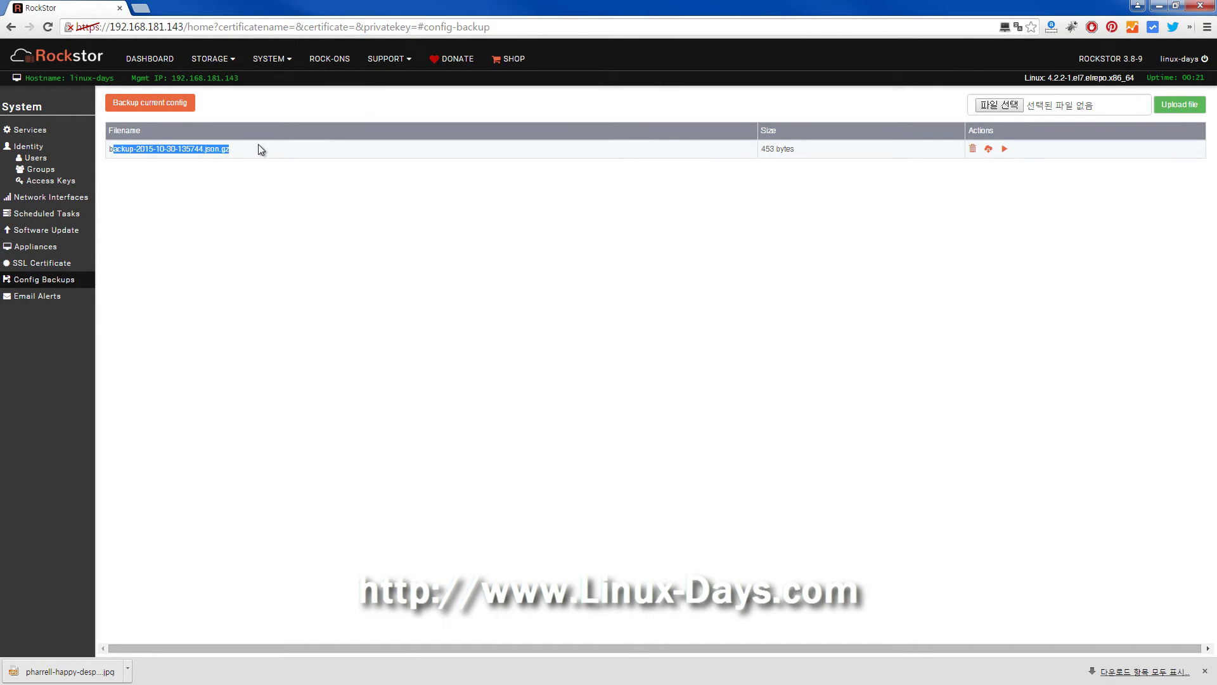
pyautogui.click(138, 93)
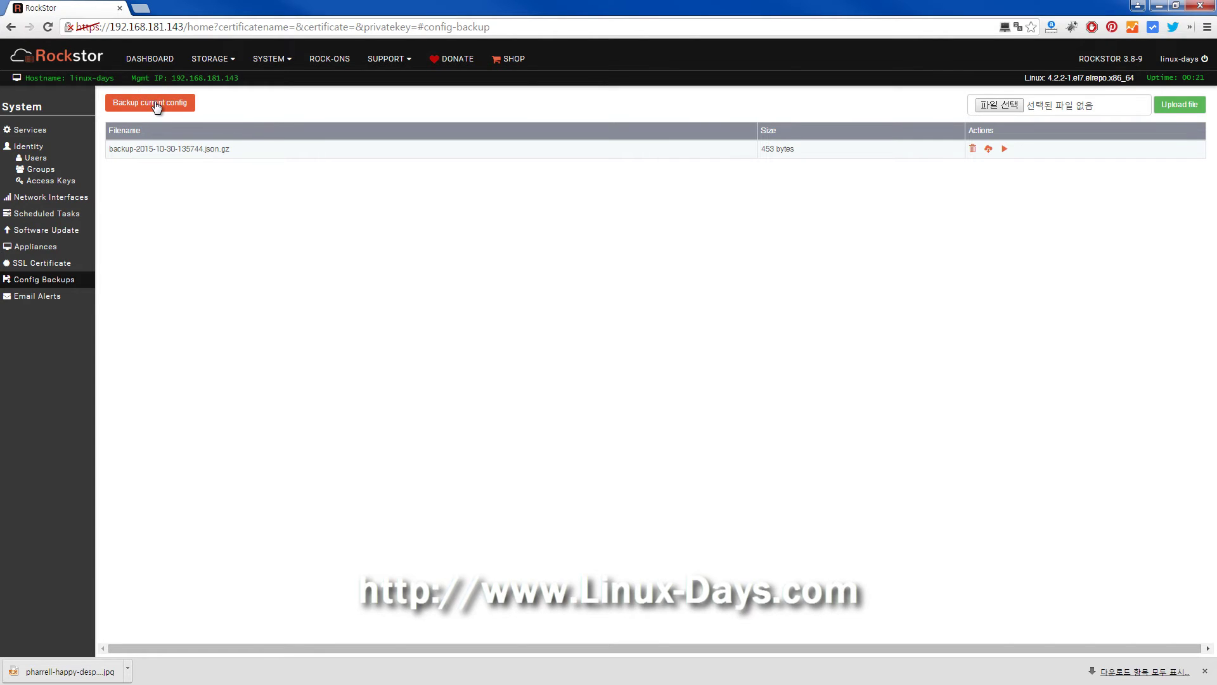
pyautogui.click(157, 105)
pyautogui.moveTo(240, 150); pyautogui.dragTo(109, 151)
pyautogui.click(284, 220)
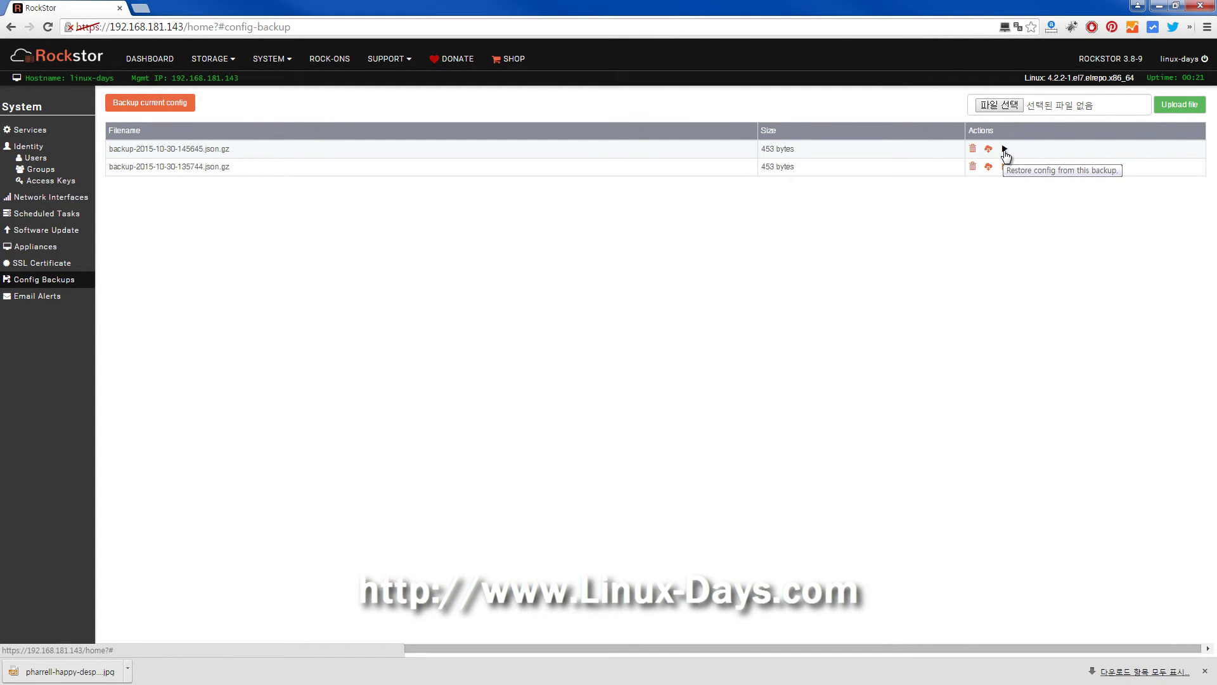
# Glance over the system page list, view the Rock-ons page, and read its notice about the Rock-on service
pyautogui.click(272, 59)
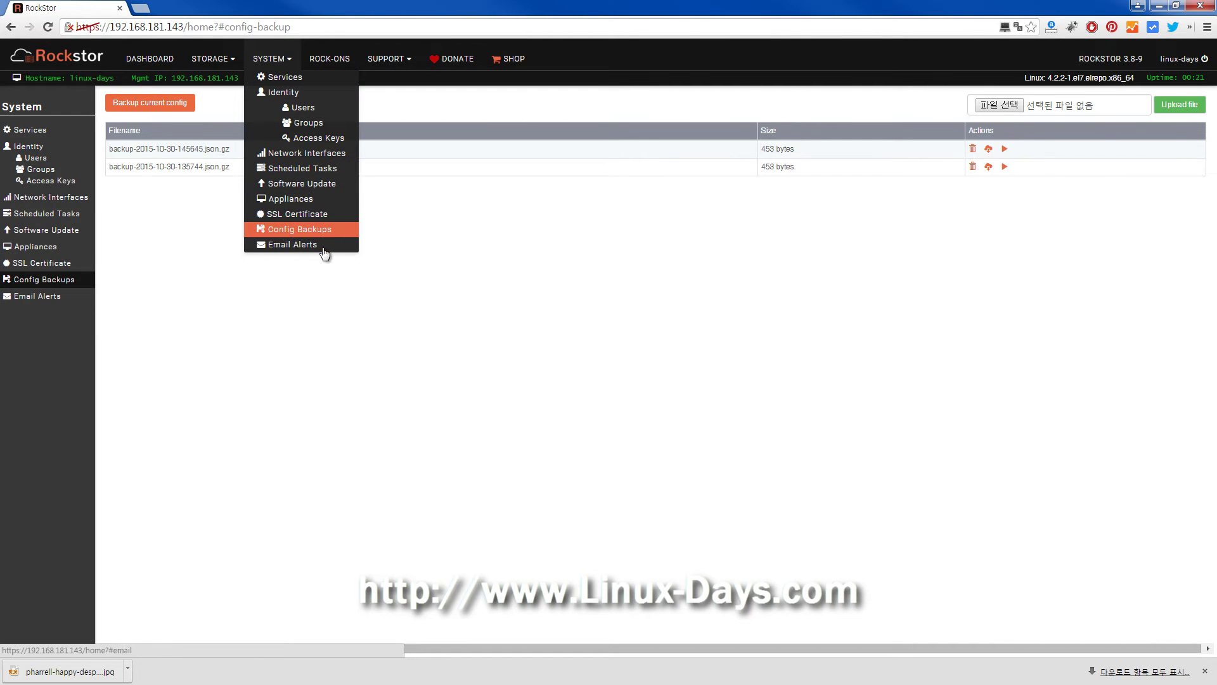
pyautogui.click(336, 66)
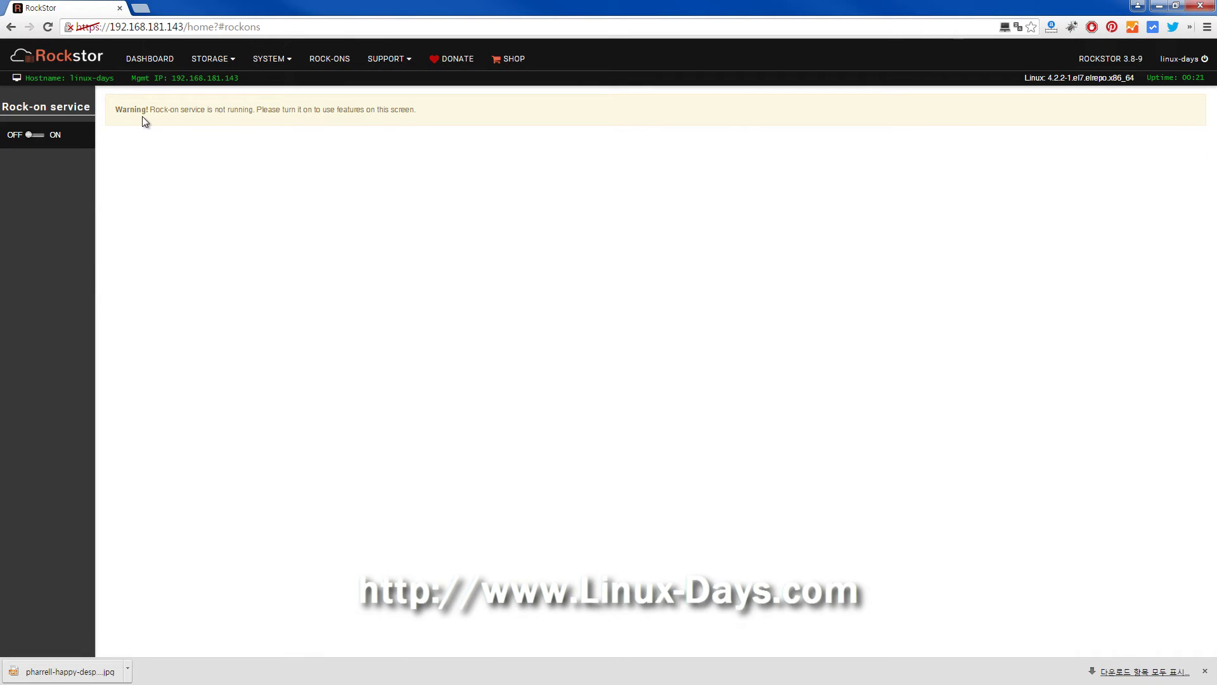
pyautogui.moveTo(142, 116); pyautogui.dragTo(352, 127)
pyautogui.click(389, 136)
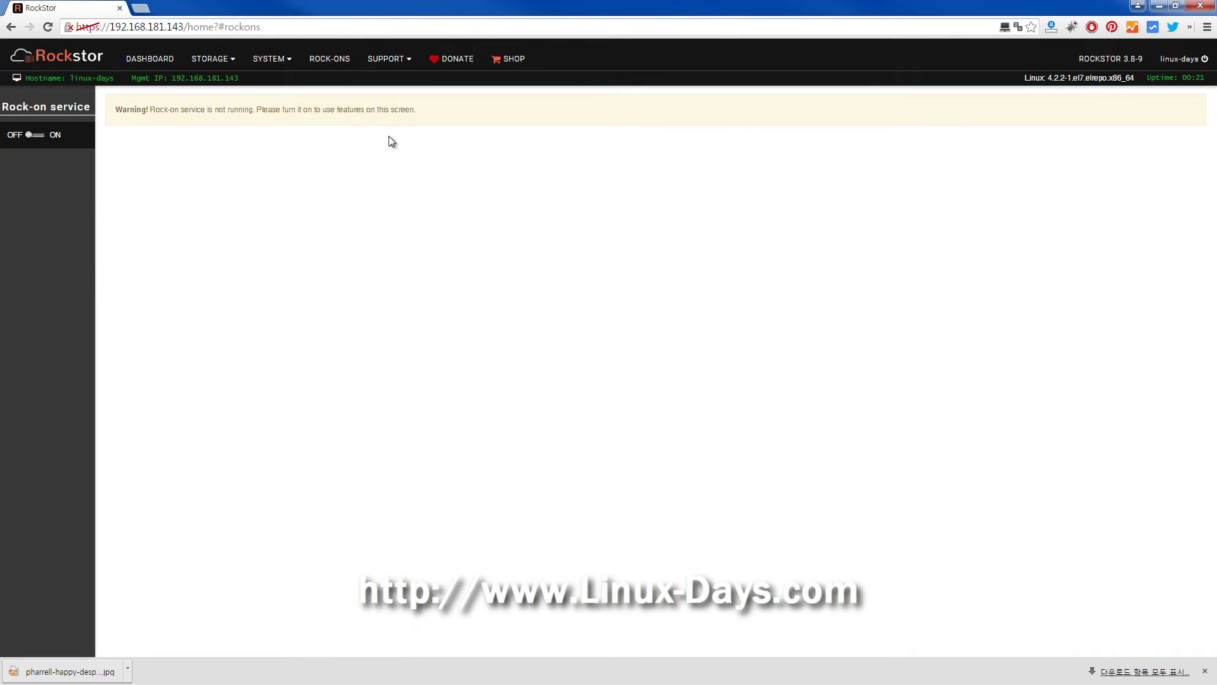
# View the Rockstor documentation site and its table of contents, and close its browser tab
pyautogui.click(385, 60)
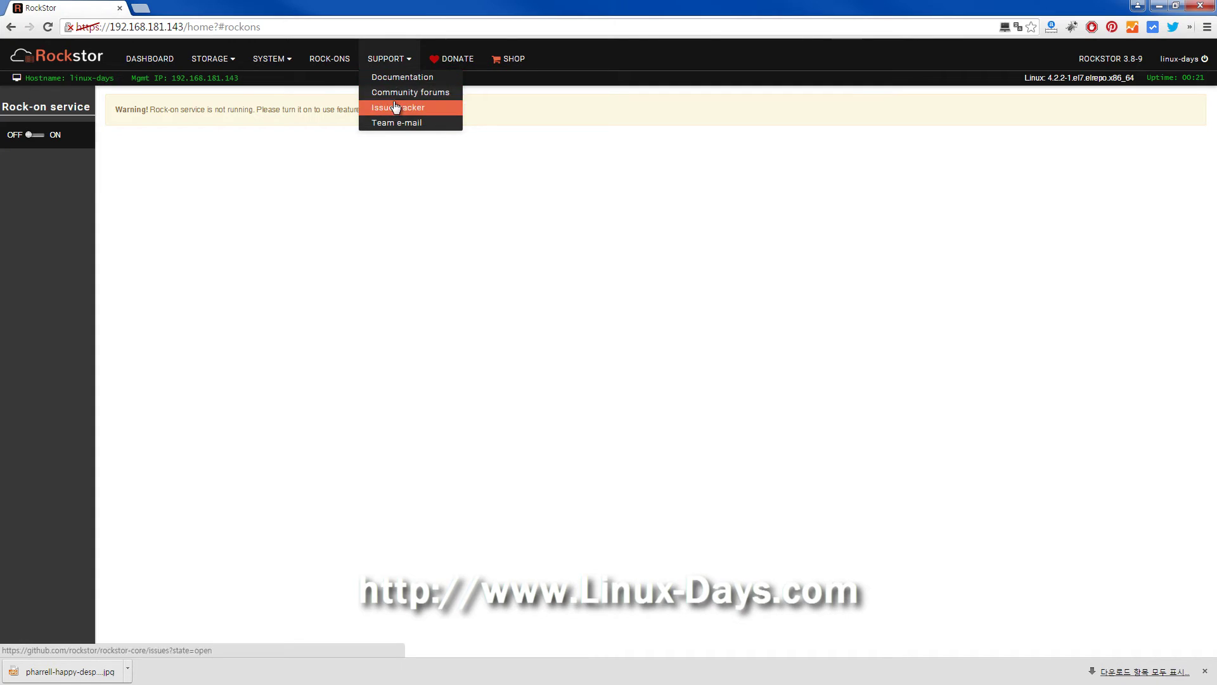
pyautogui.click(391, 79)
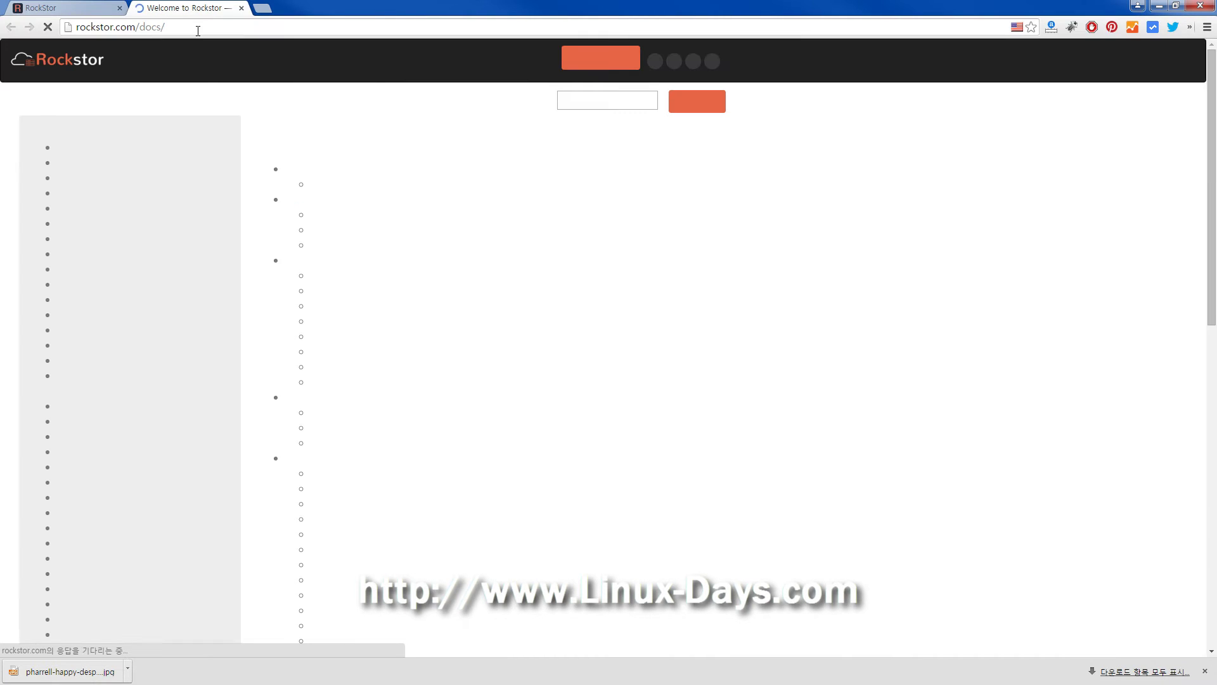
pyautogui.click(197, 27)
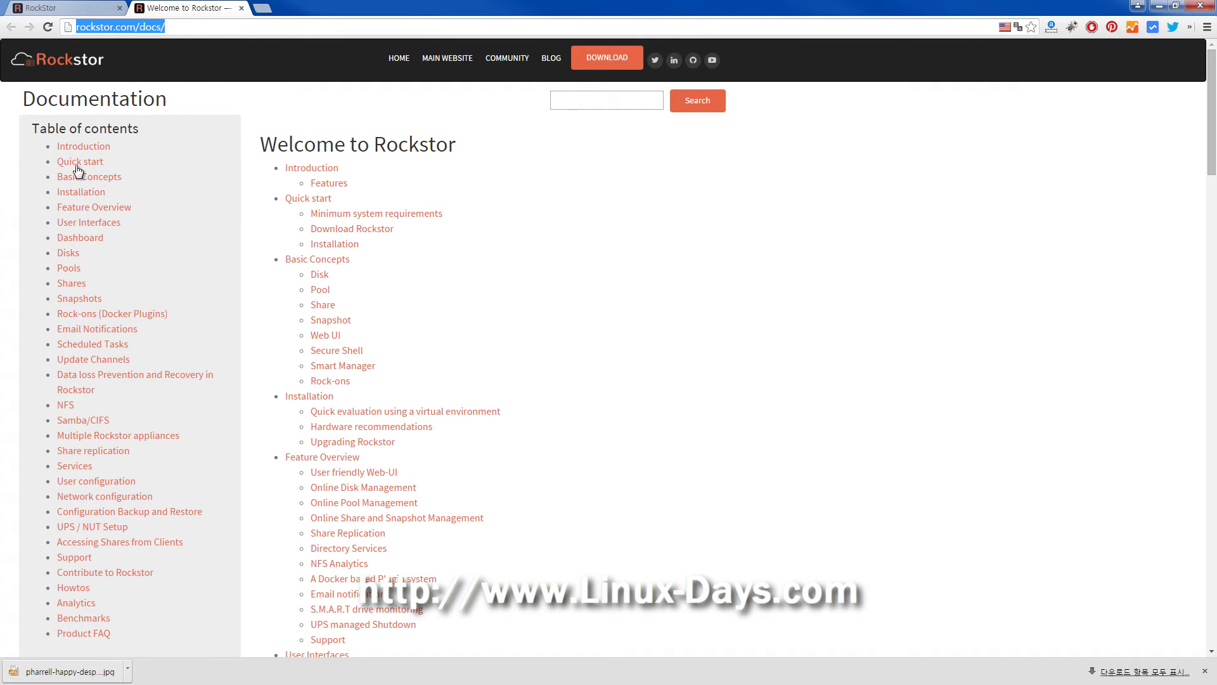
pyautogui.moveTo(24, 98); pyautogui.dragTo(172, 91)
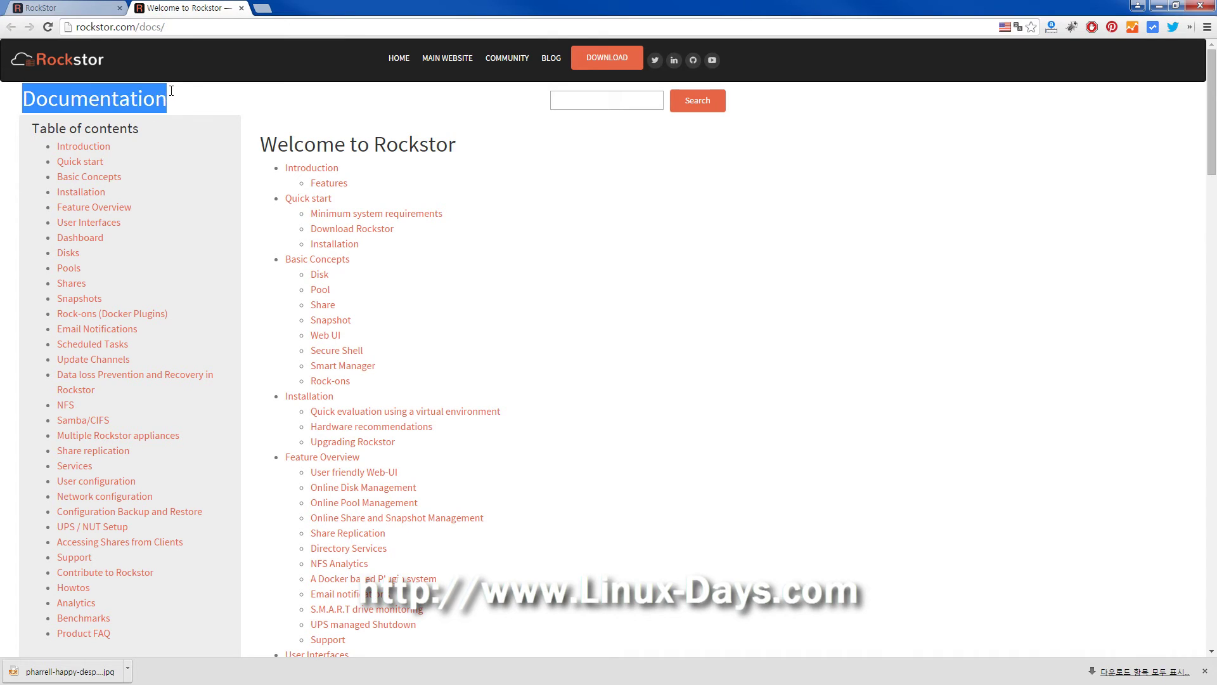
pyautogui.click(241, 9)
# Browse the latest topics on the Rockstor community forum and close its browser tab
pyautogui.click(401, 62)
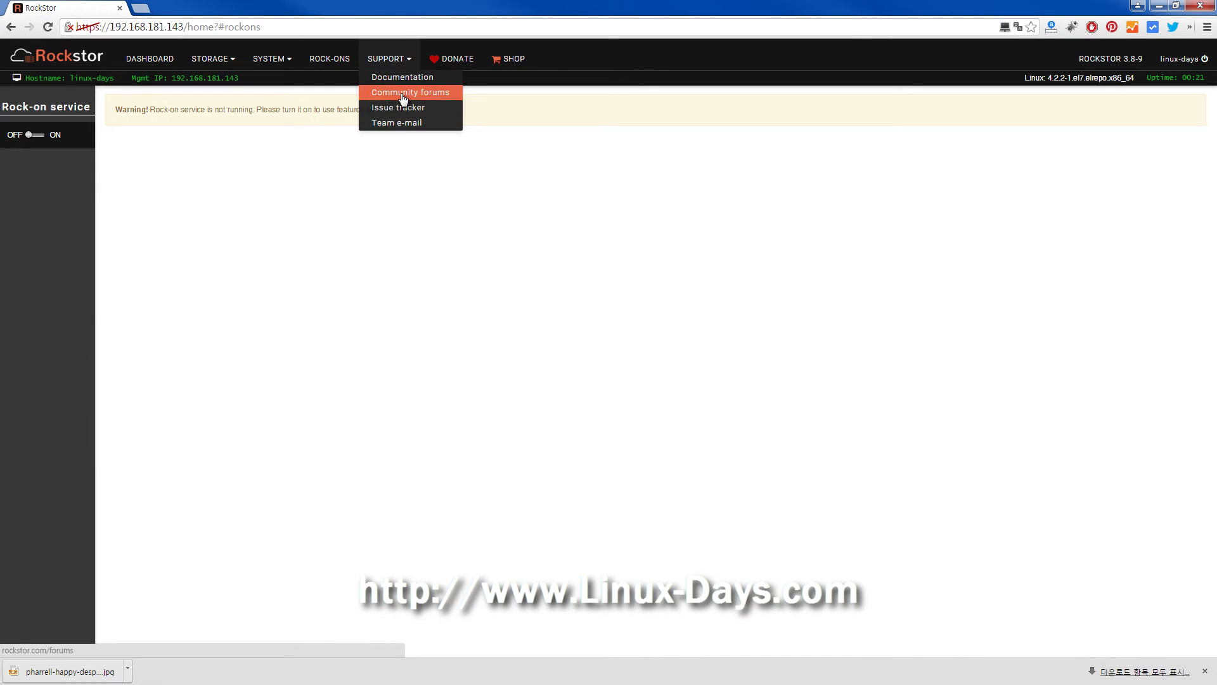
pyautogui.click(402, 91)
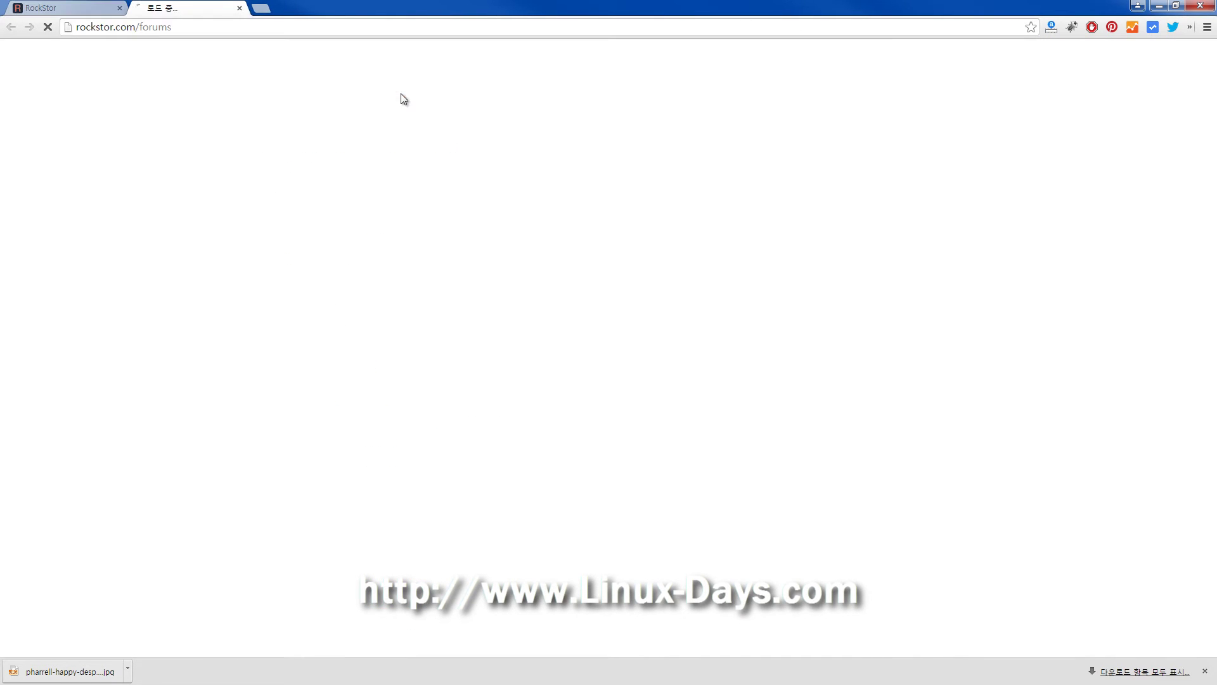
pyautogui.click(202, 30)
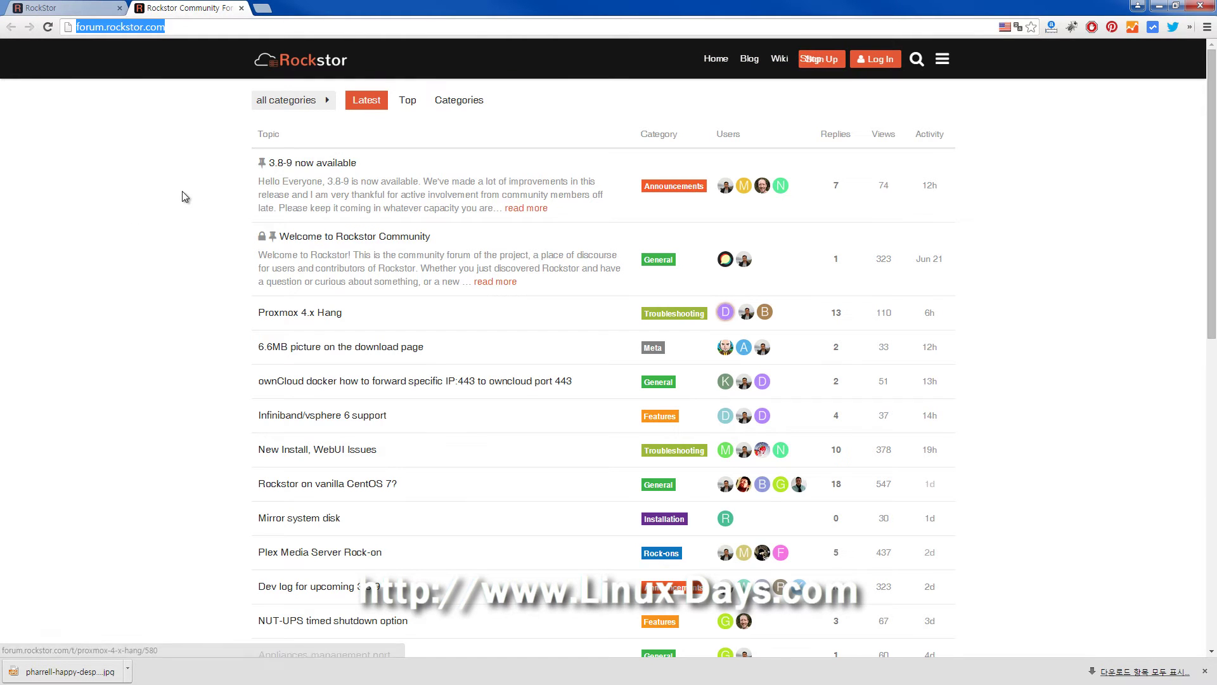
pyautogui.click(181, 134)
pyautogui.scroll(-7, 1005, 253)
pyautogui.scroll(7, 1013, 275)
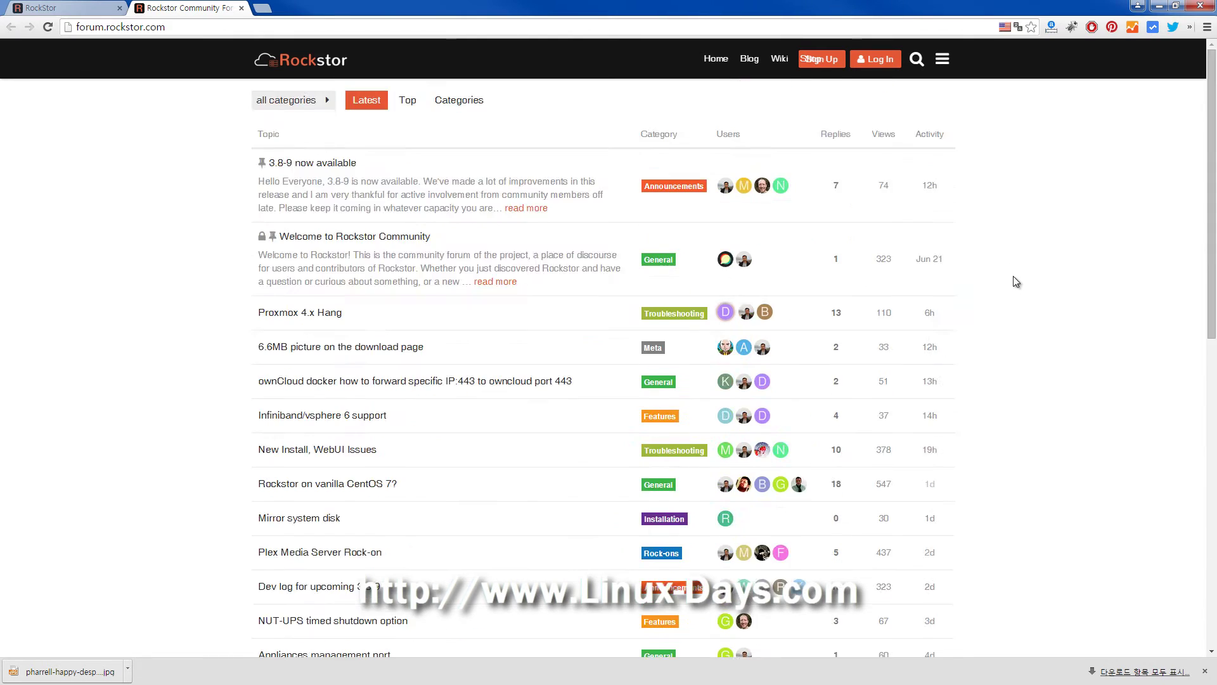
pyautogui.scroll(-7, 1013, 275)
pyautogui.scroll(7, 1013, 276)
pyautogui.click(243, 8)
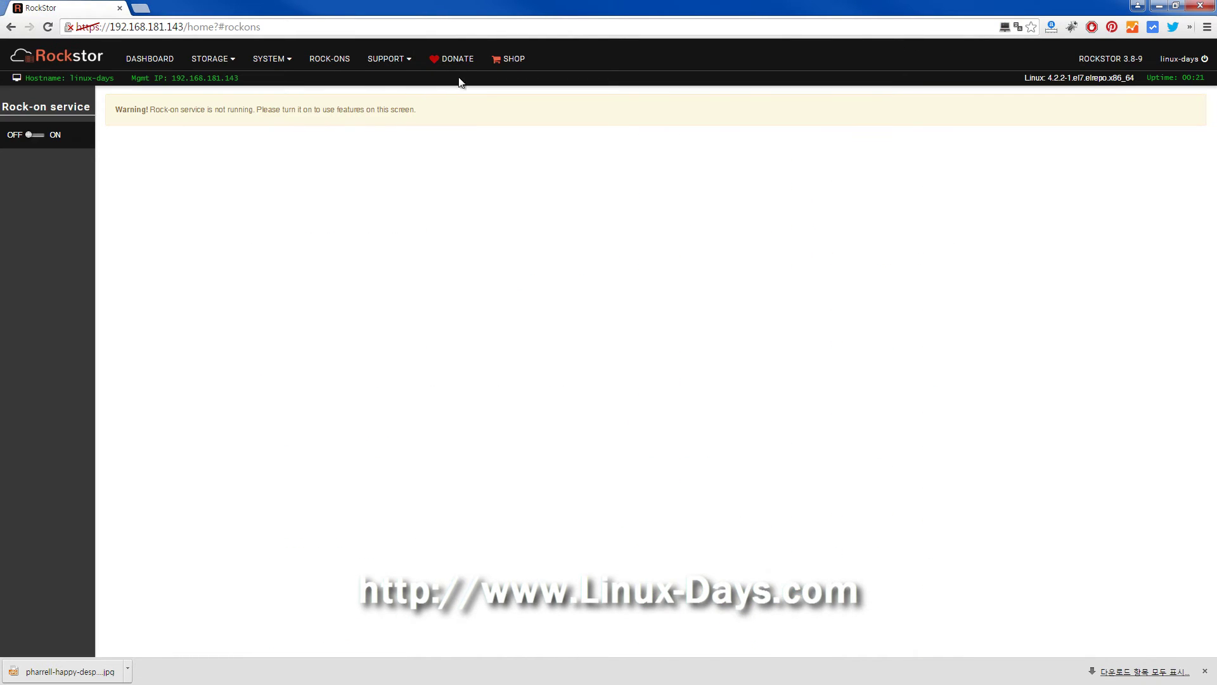
# View the donation amount options and close the donation dialog without donating
pyautogui.click(462, 55)
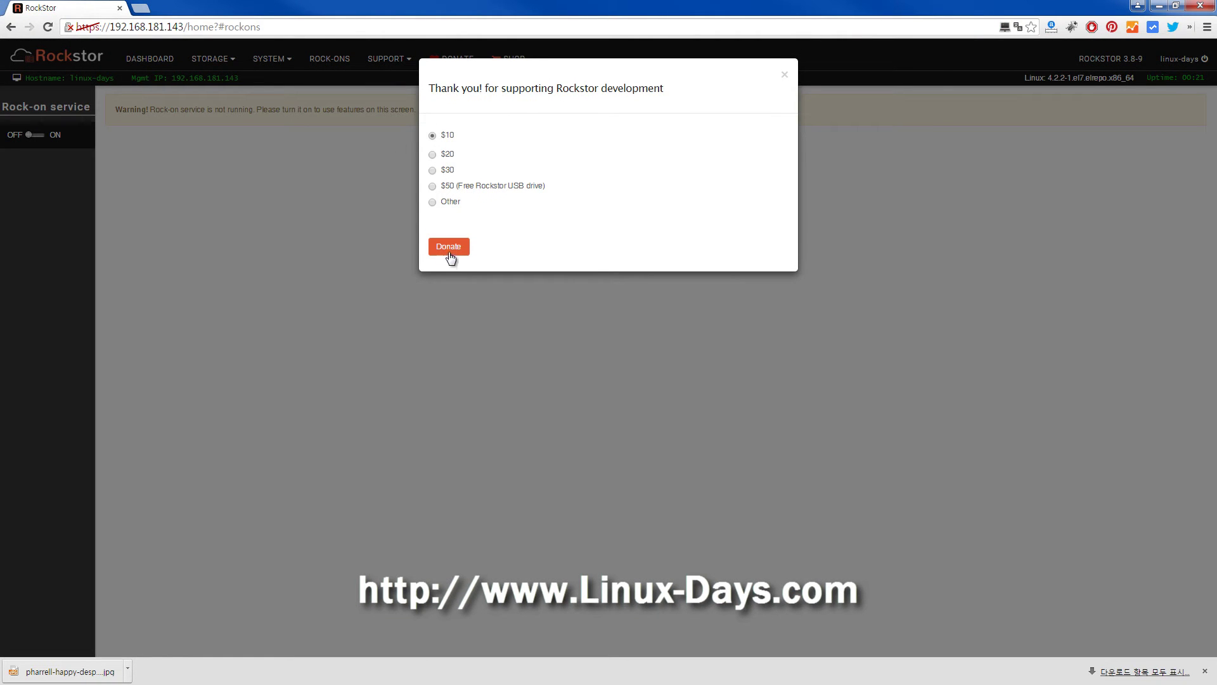
pyautogui.click(786, 77)
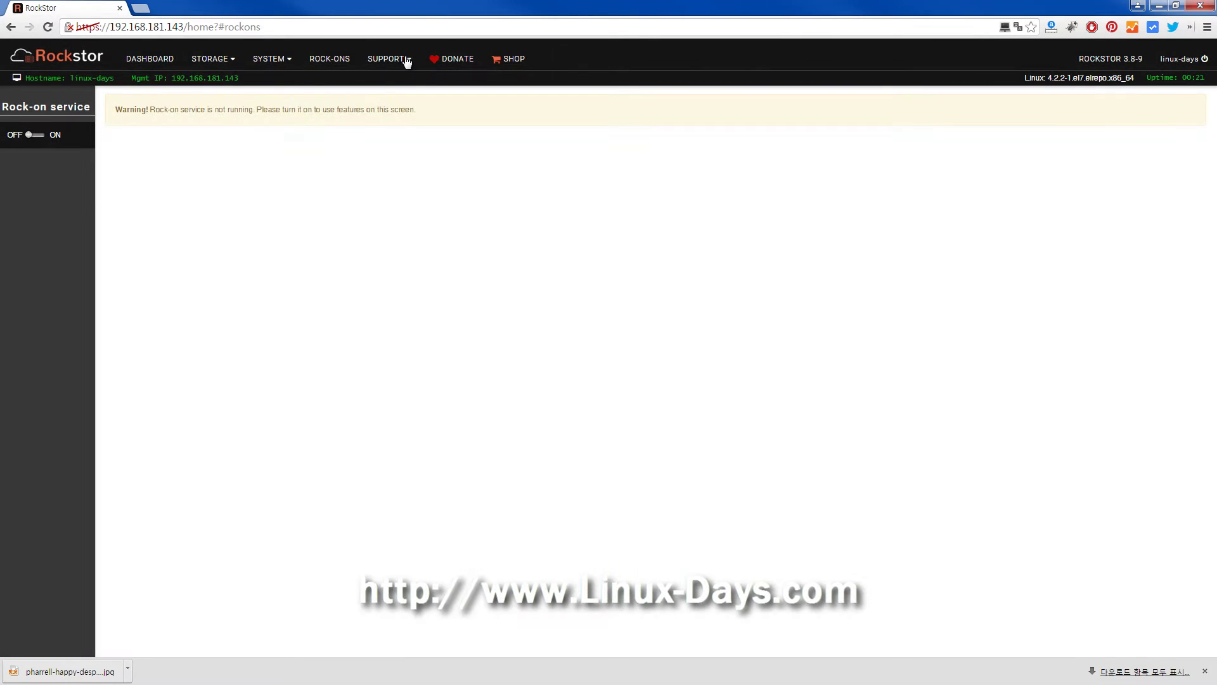
# Browse the open rockstor-core issues on GitHub, close that browser tab, and check the remaining team e-mail support option
pyautogui.click(405, 59)
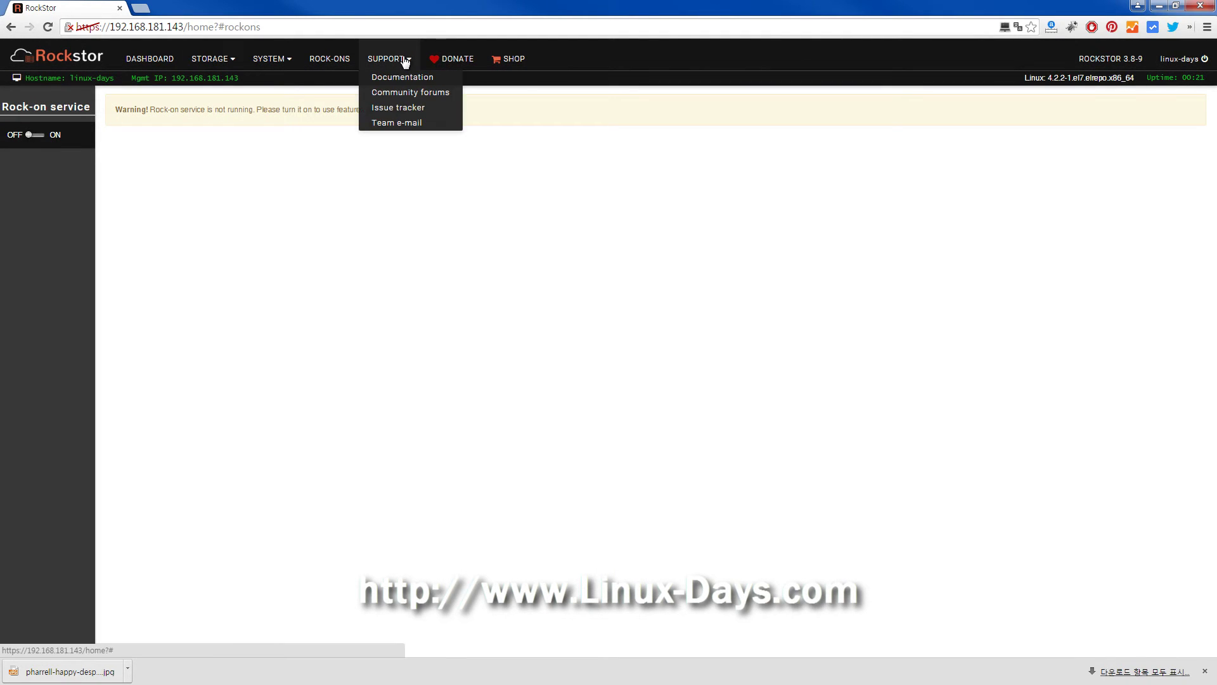
pyautogui.click(413, 108)
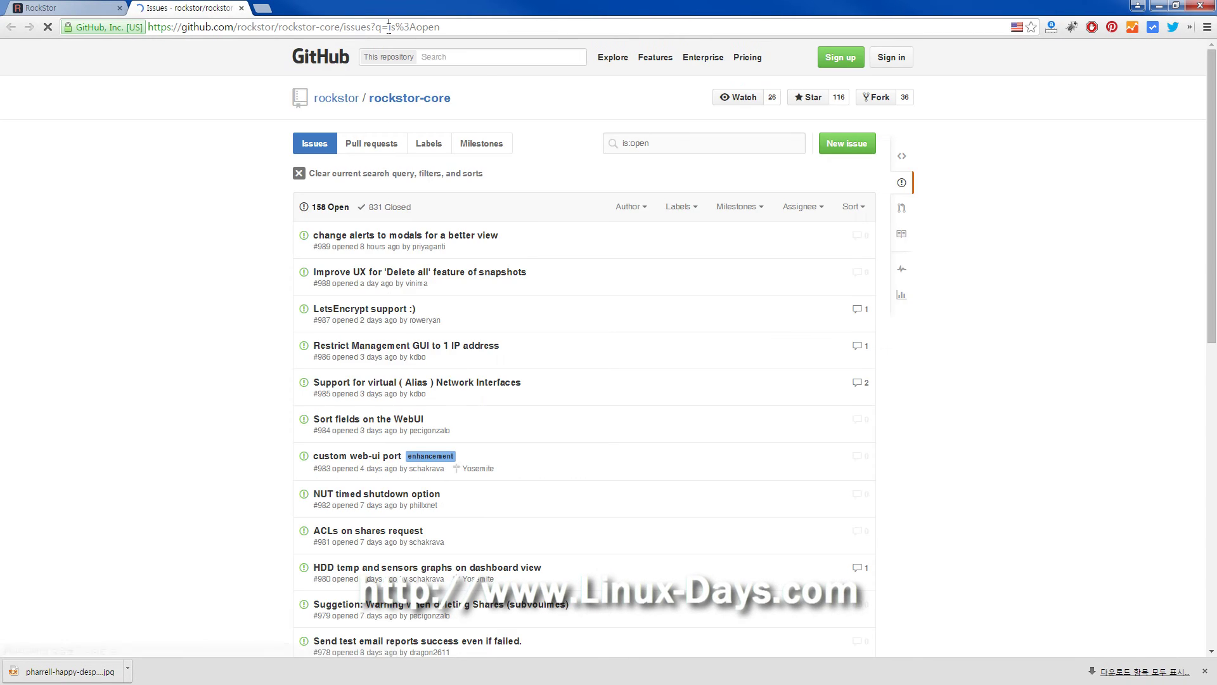
pyautogui.moveTo(389, 27); pyautogui.dragTo(205, 27)
pyautogui.click(230, 229)
pyautogui.scroll(-10, 399, 266)
pyautogui.scroll(10, 400, 266)
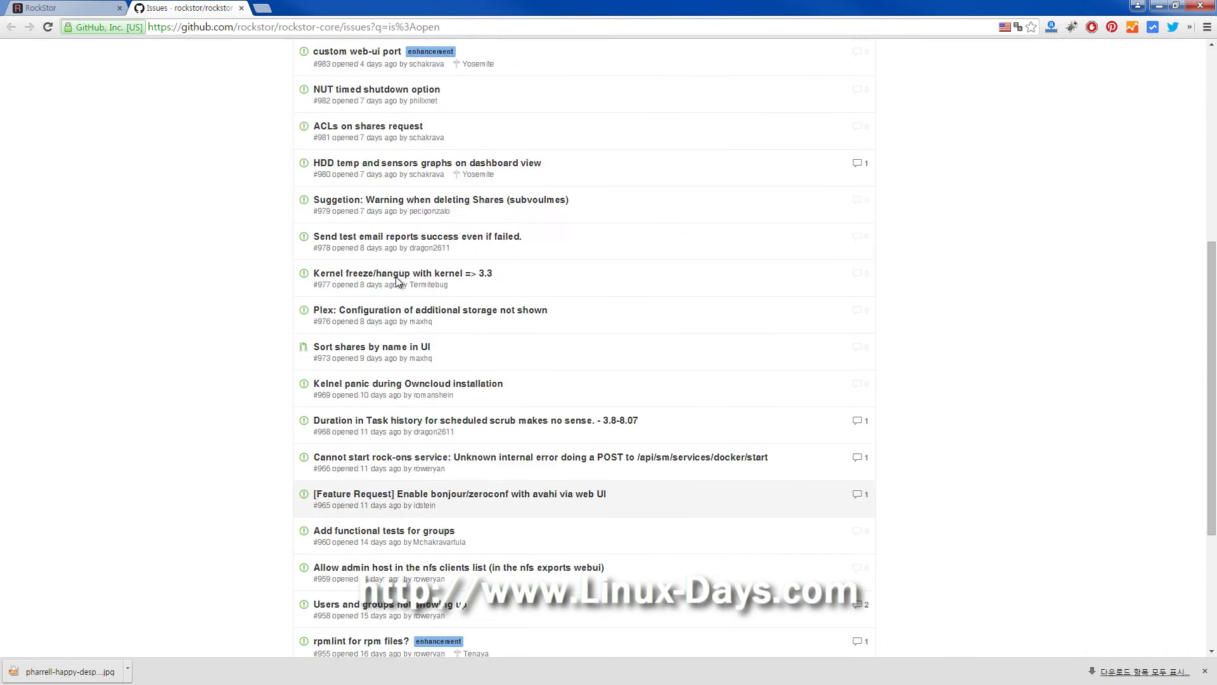
pyautogui.click(242, 8)
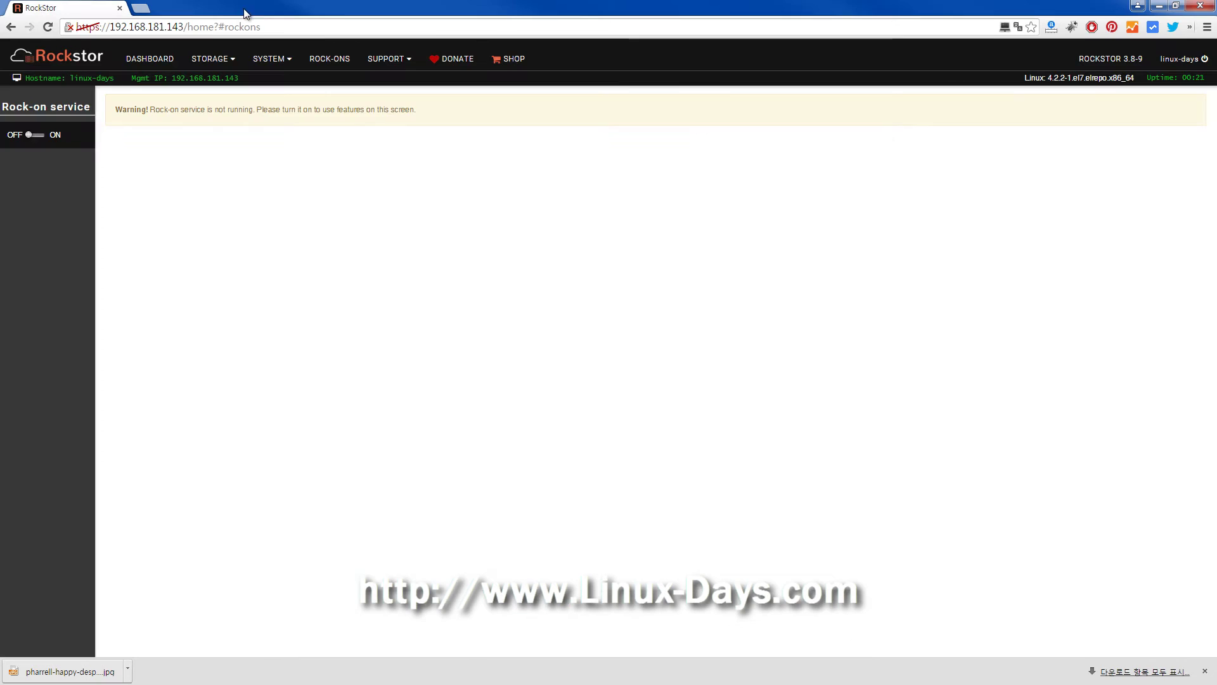
pyautogui.click(396, 59)
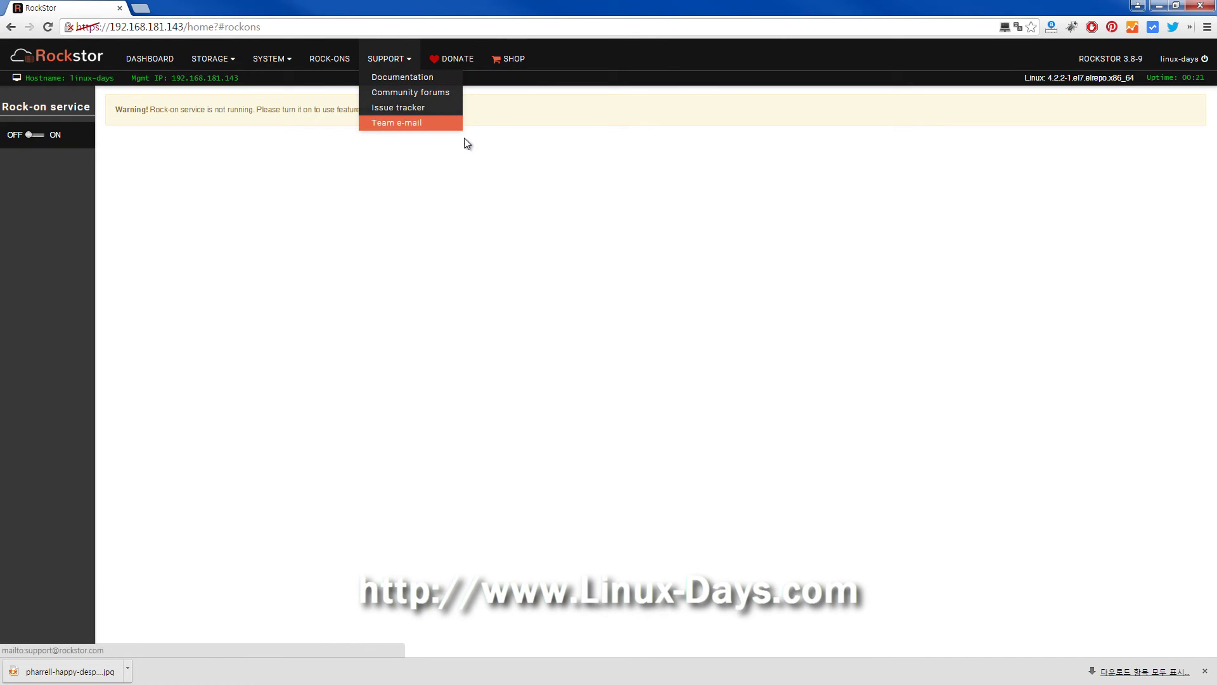
pyautogui.click(412, 204)
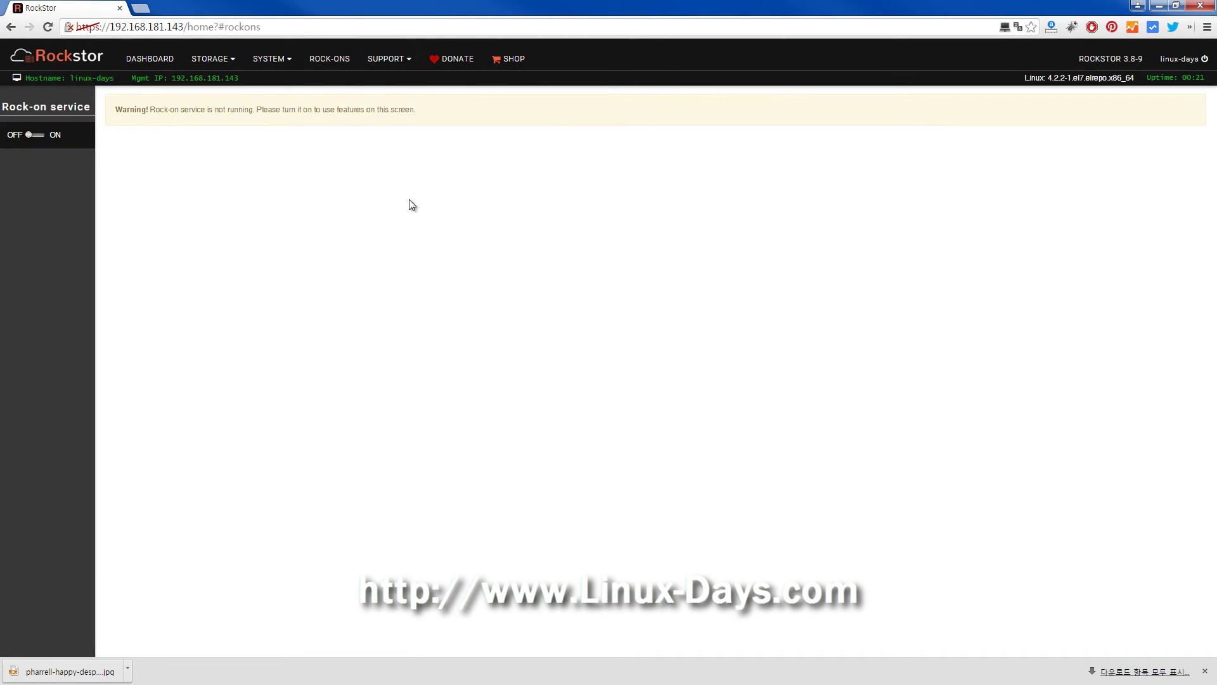
# Try to turn on the Rock-on service from the Rock-ons page, read the returned message, and close it
pyautogui.click(55, 135)
pyautogui.moveTo(379, 156); pyautogui.dragTo(556, 163)
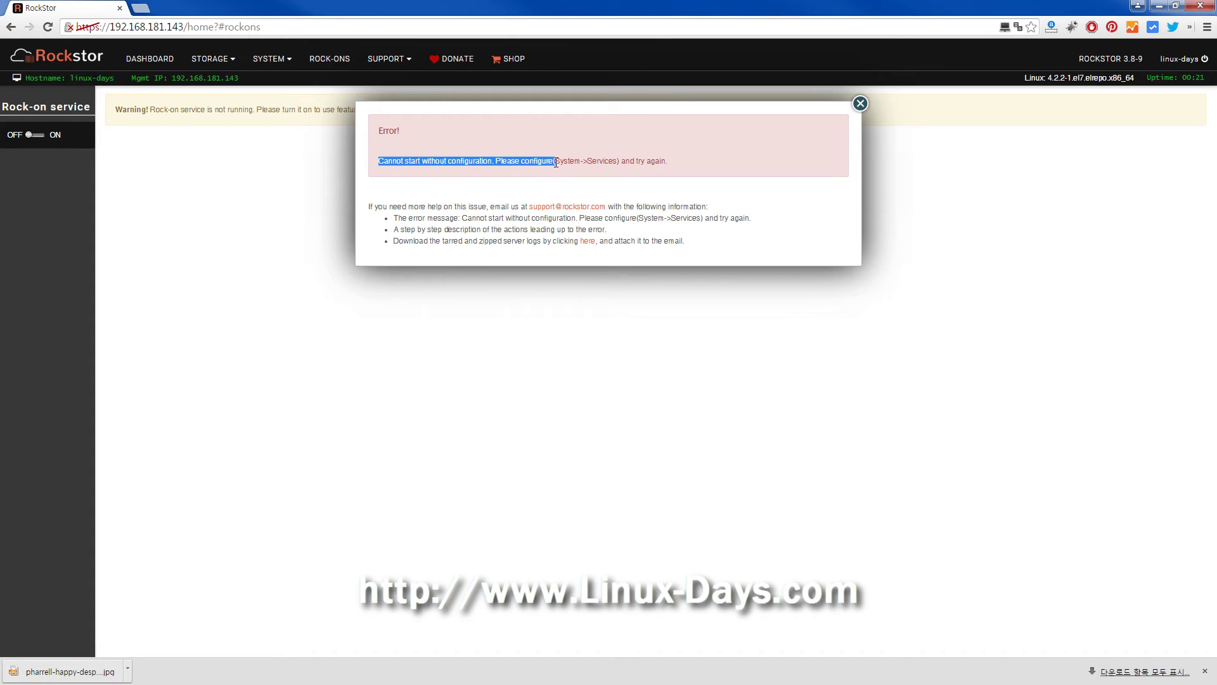
pyautogui.click(702, 168)
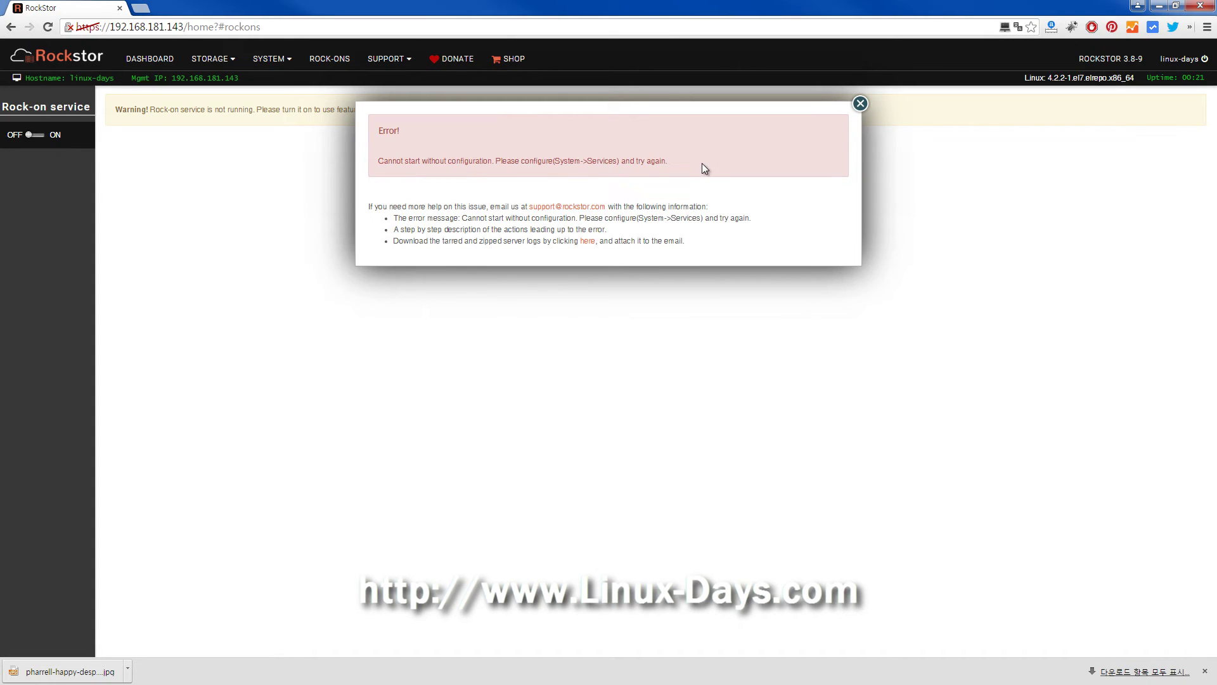
pyautogui.click(860, 104)
# Configure the Rock-on service with home as its Root Share and have the service switched on
pyautogui.click(213, 59)
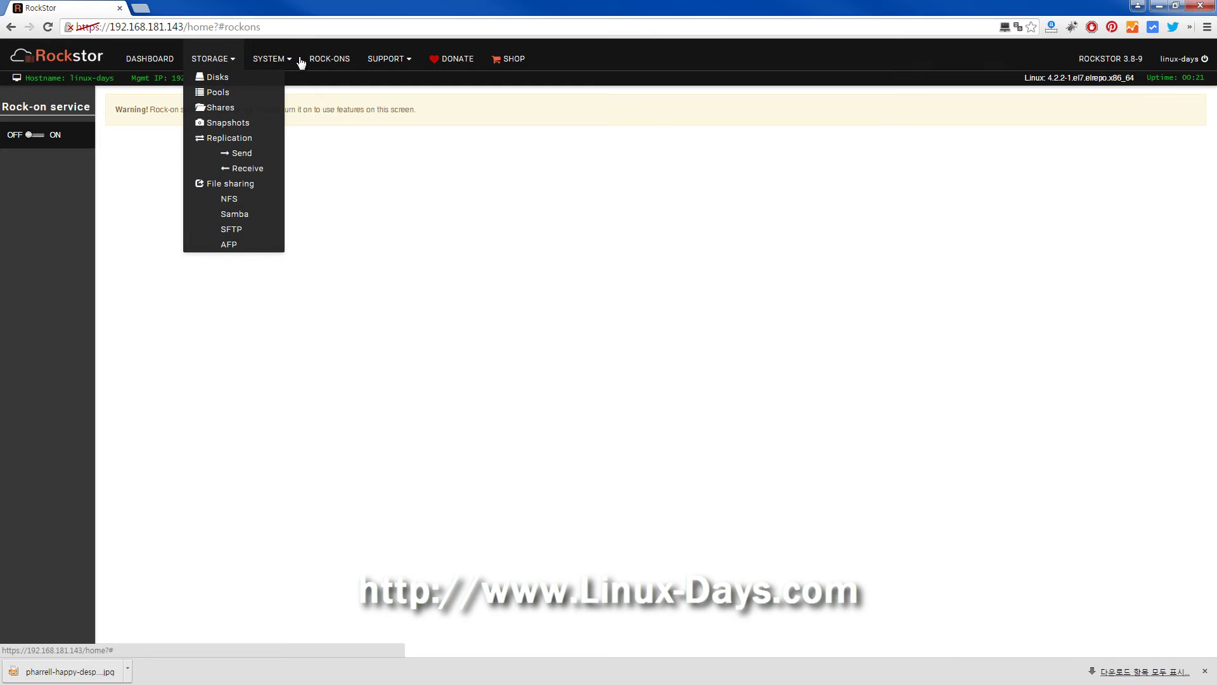
pyautogui.click(280, 57)
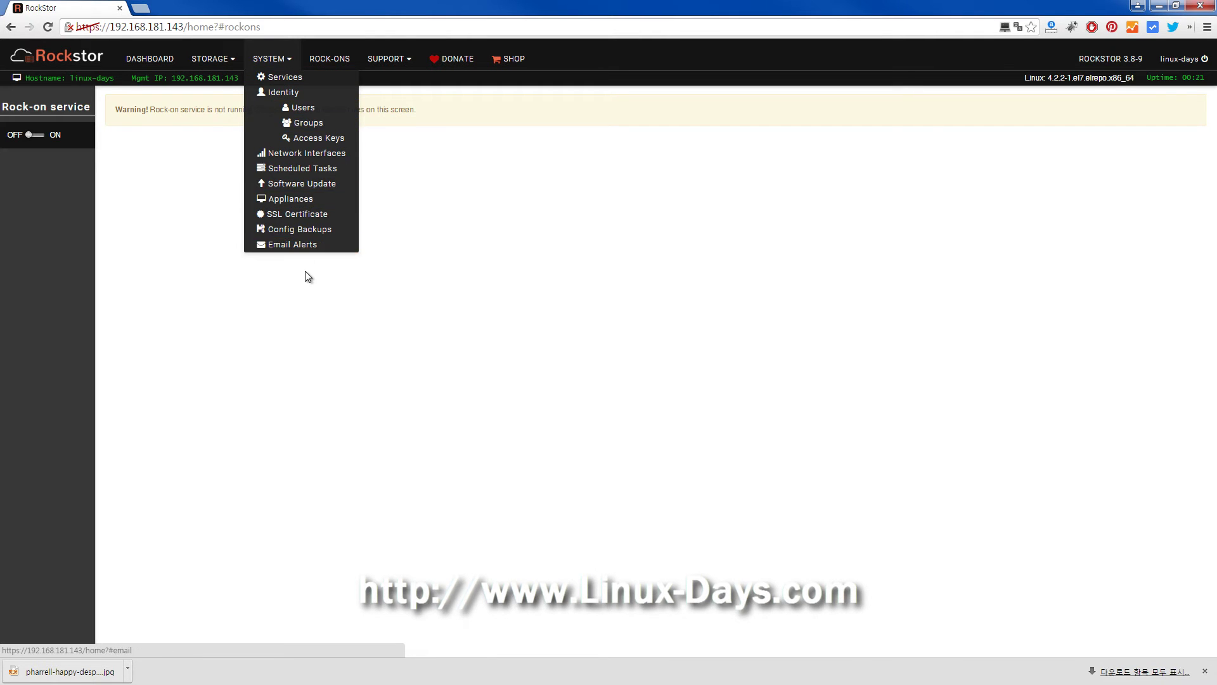
pyautogui.click(284, 79)
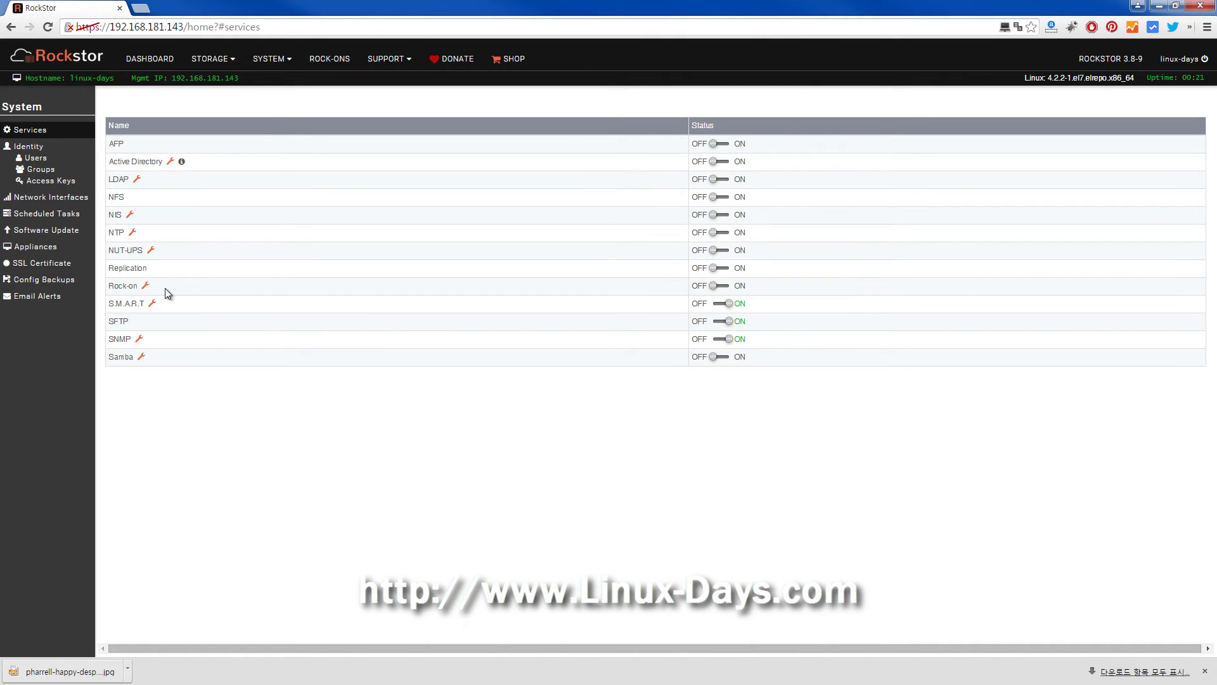
pyautogui.click(145, 285)
pyautogui.click(418, 196)
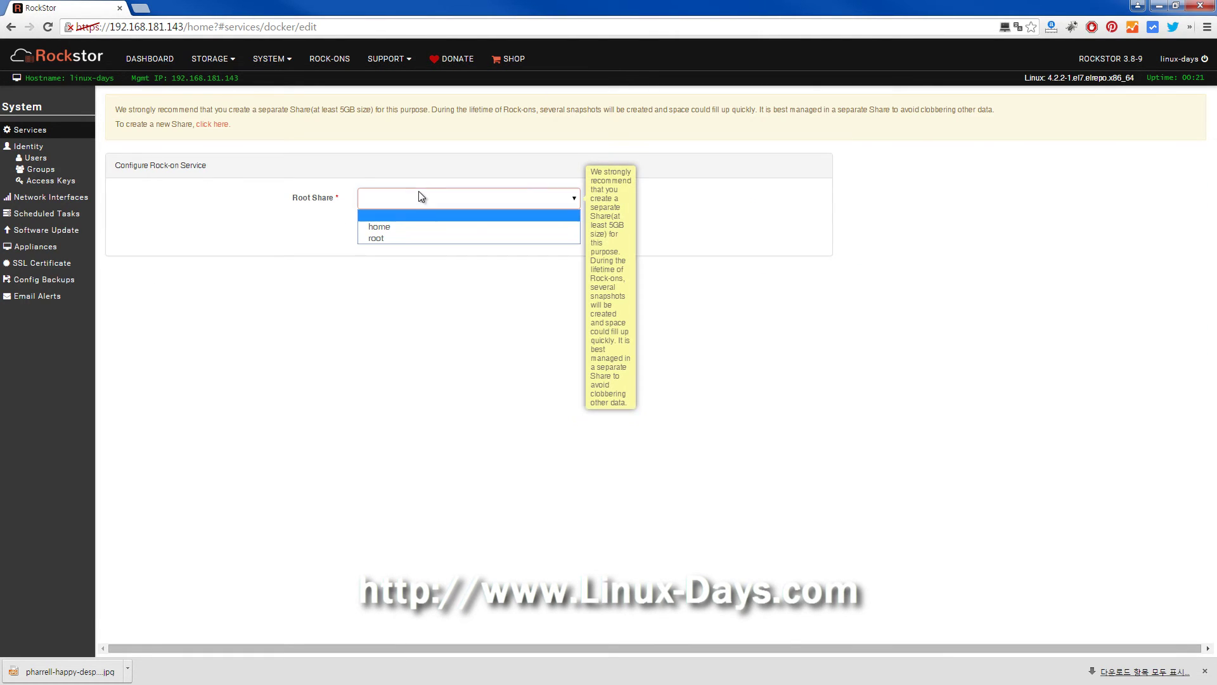
pyautogui.click(414, 227)
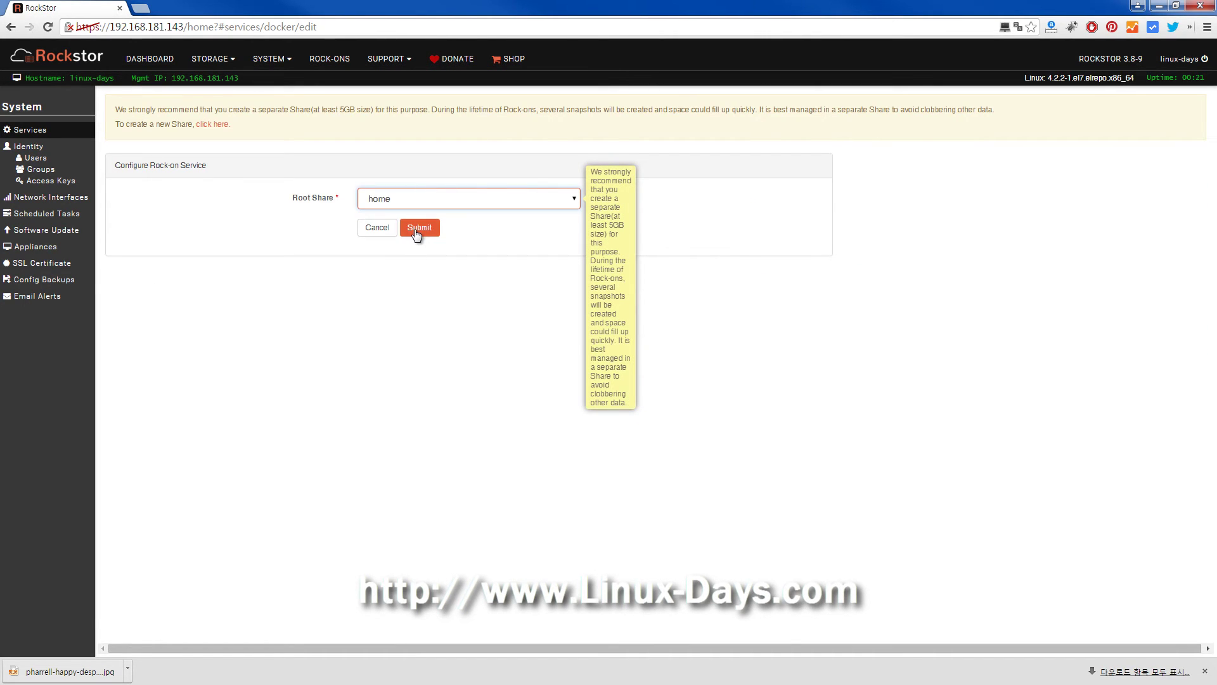
pyautogui.click(416, 229)
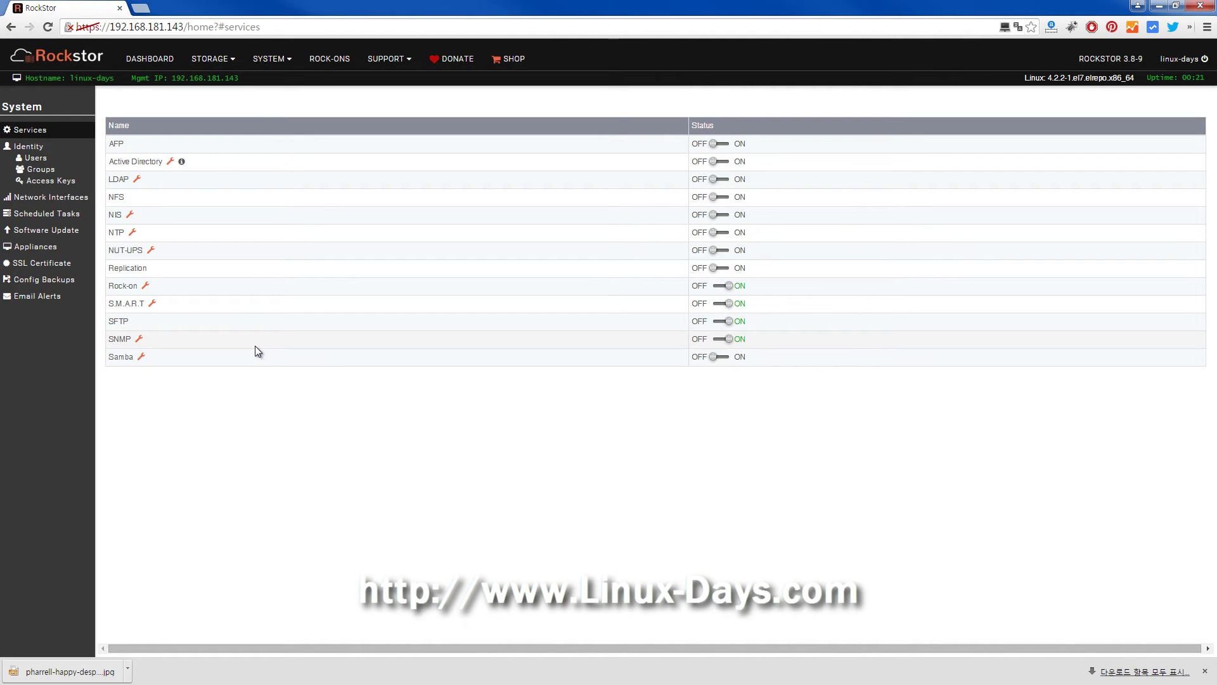
# Return to the dashboard and decline the activation of stable updates
pyautogui.click(156, 58)
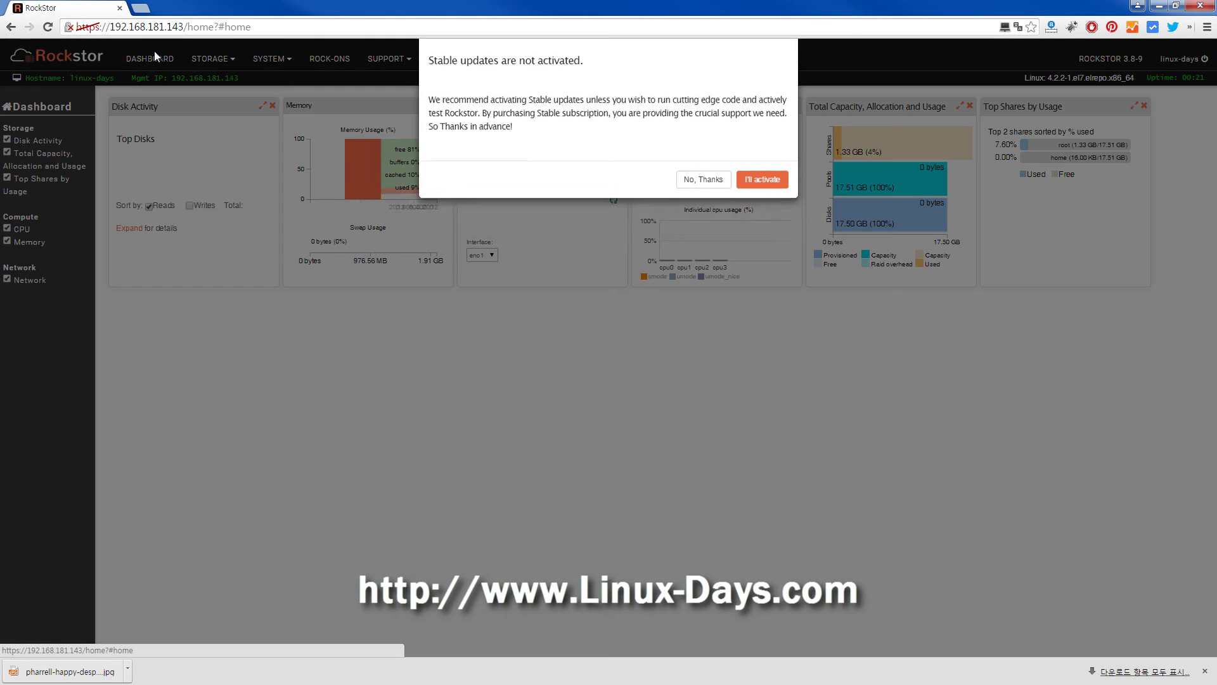
pyautogui.click(701, 206)
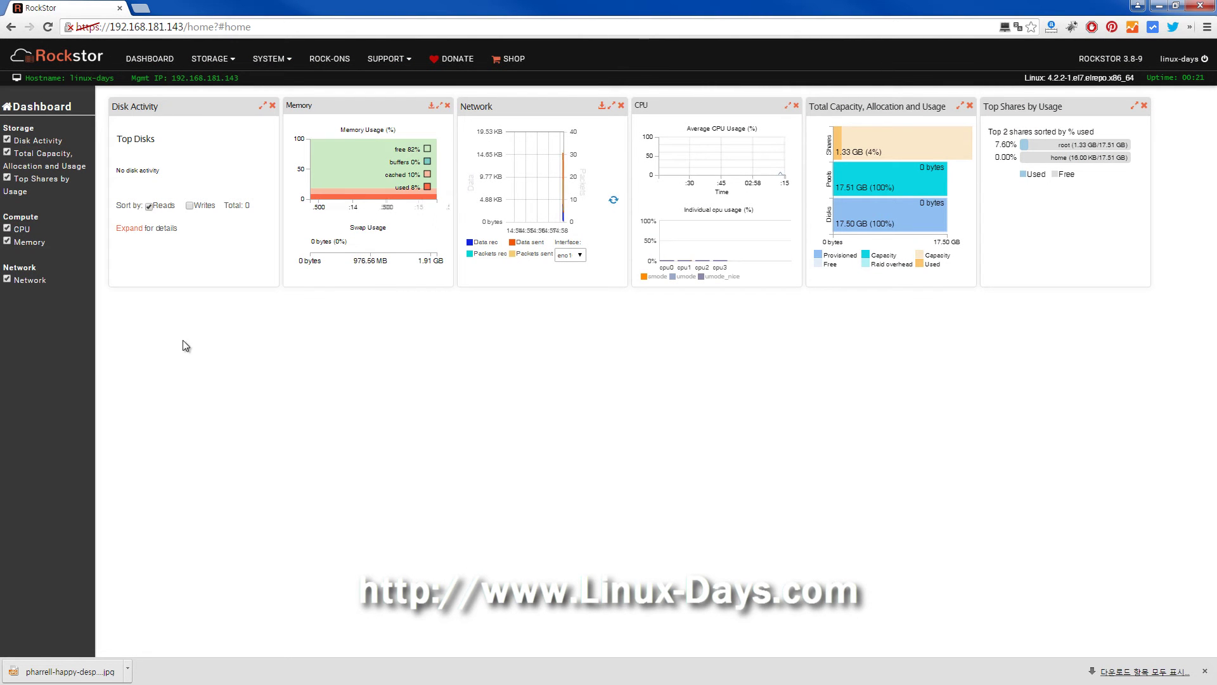
# Examine the replication send tasks page and the replication receive tasks page
pyautogui.click(215, 64)
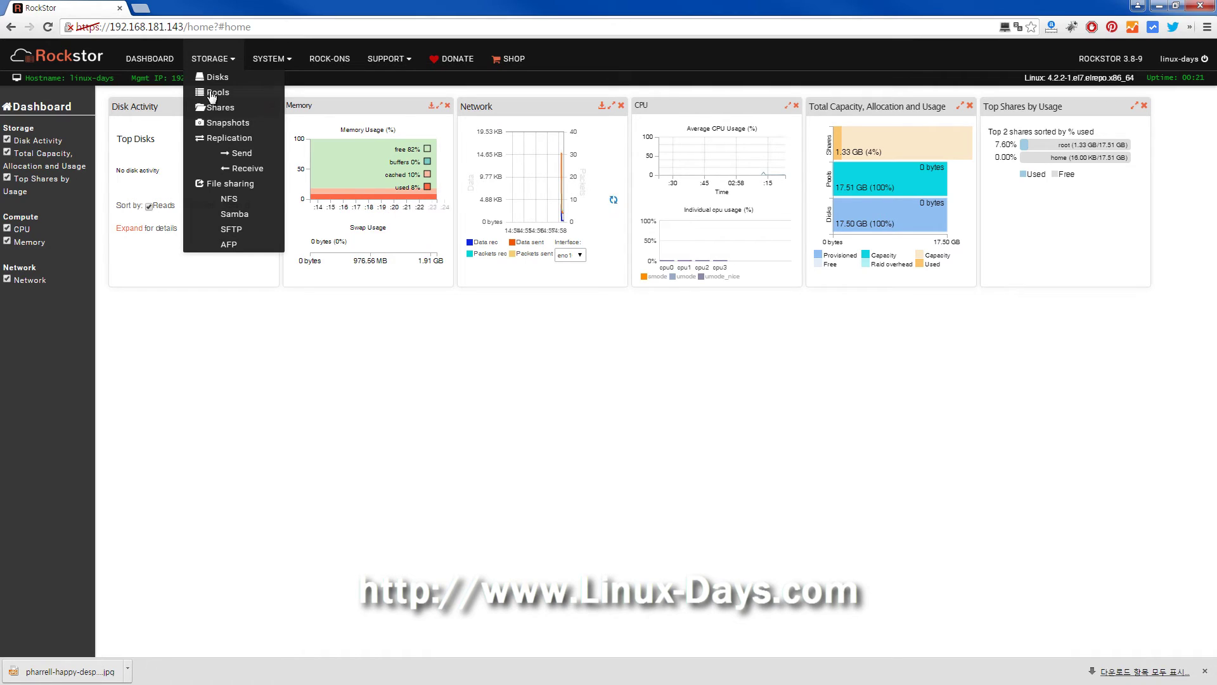
pyautogui.click(249, 158)
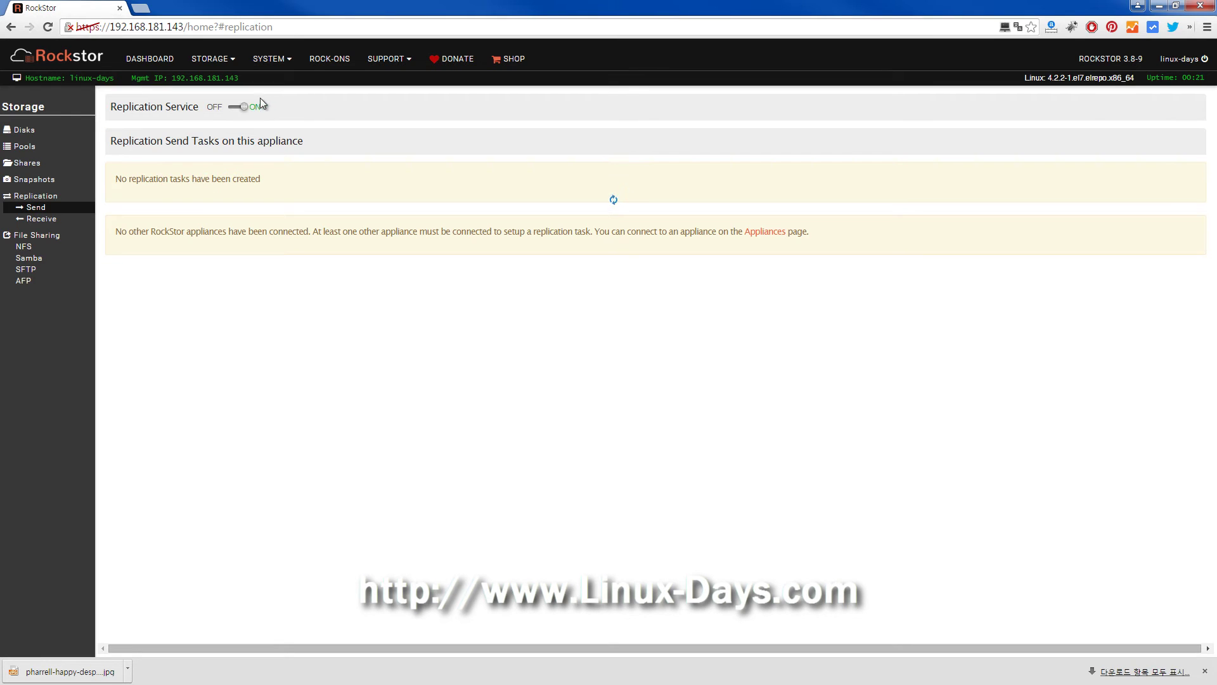
pyautogui.click(217, 61)
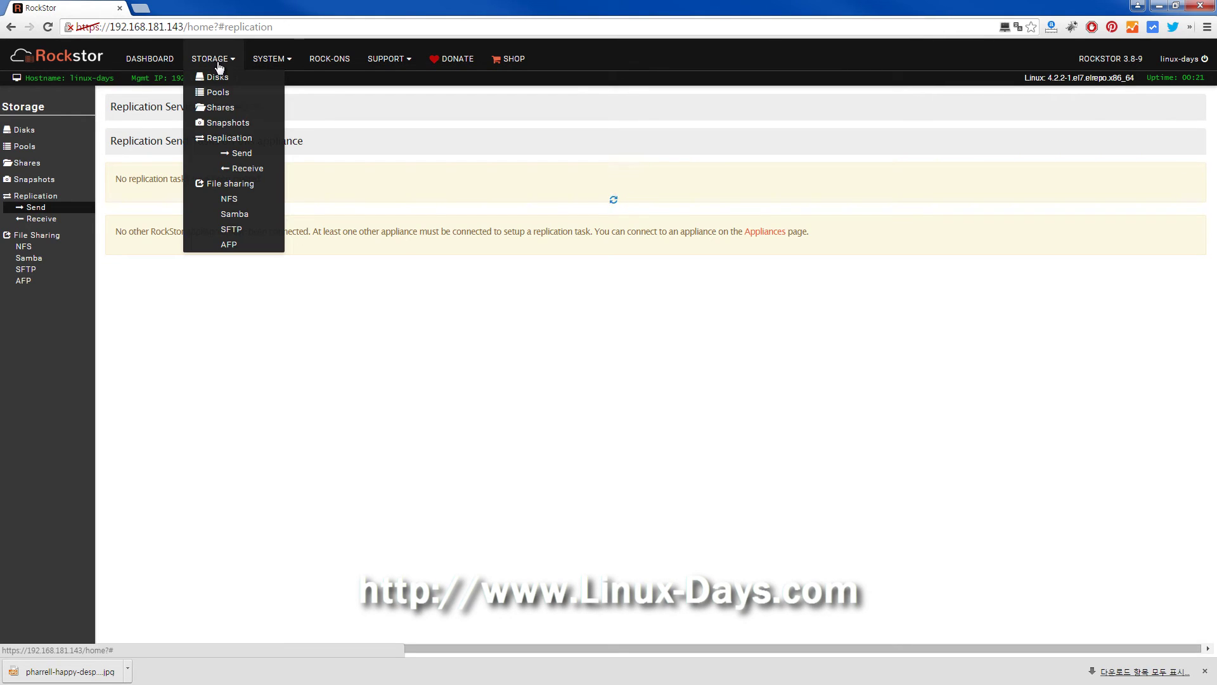
pyautogui.click(236, 169)
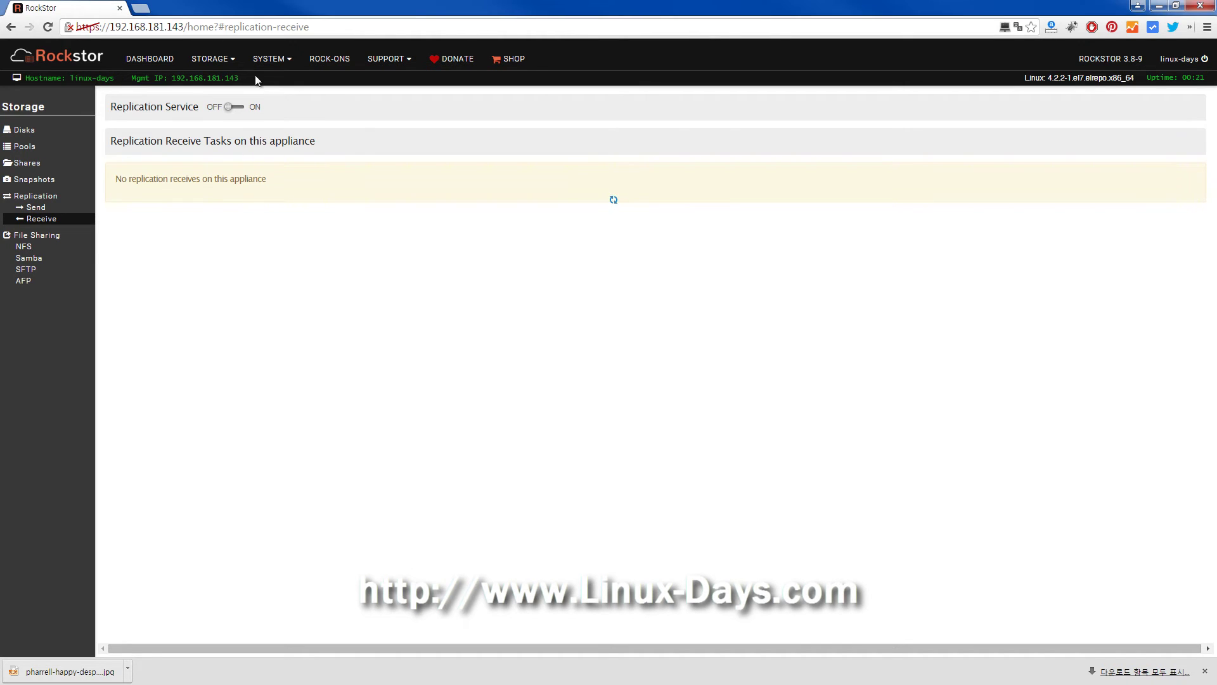
# Open the Rock-ons page and review its installed section and the full list of available Rock-ons
pyautogui.click(278, 58)
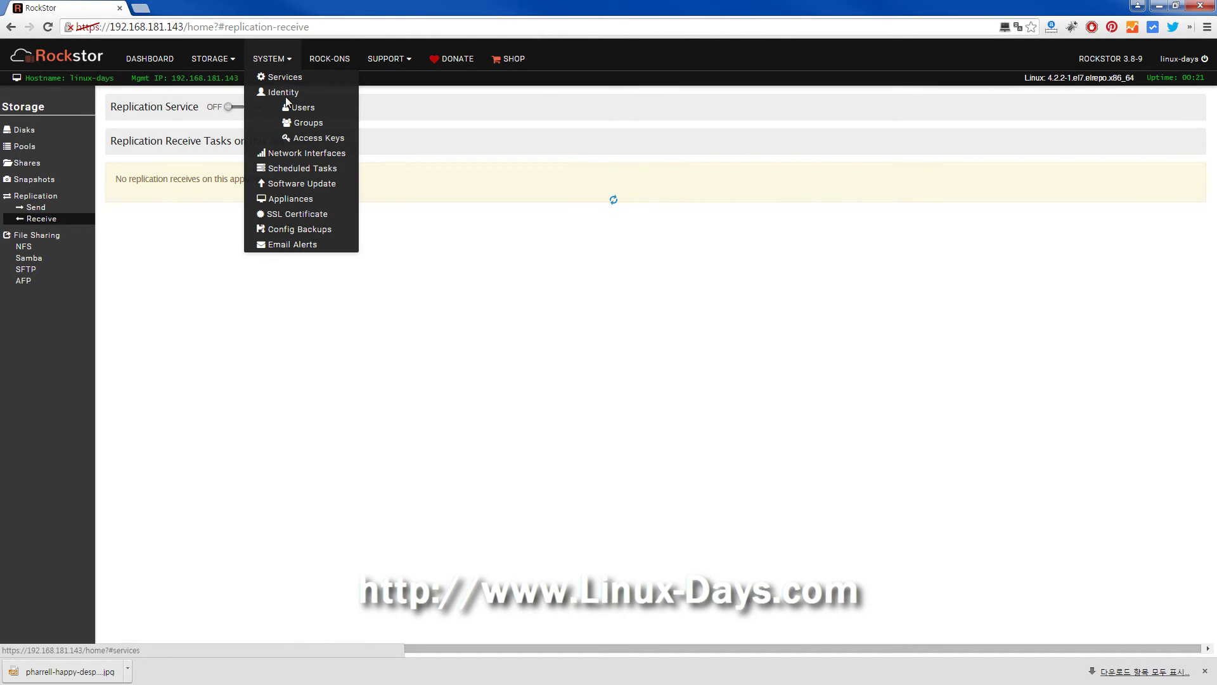
pyautogui.click(340, 59)
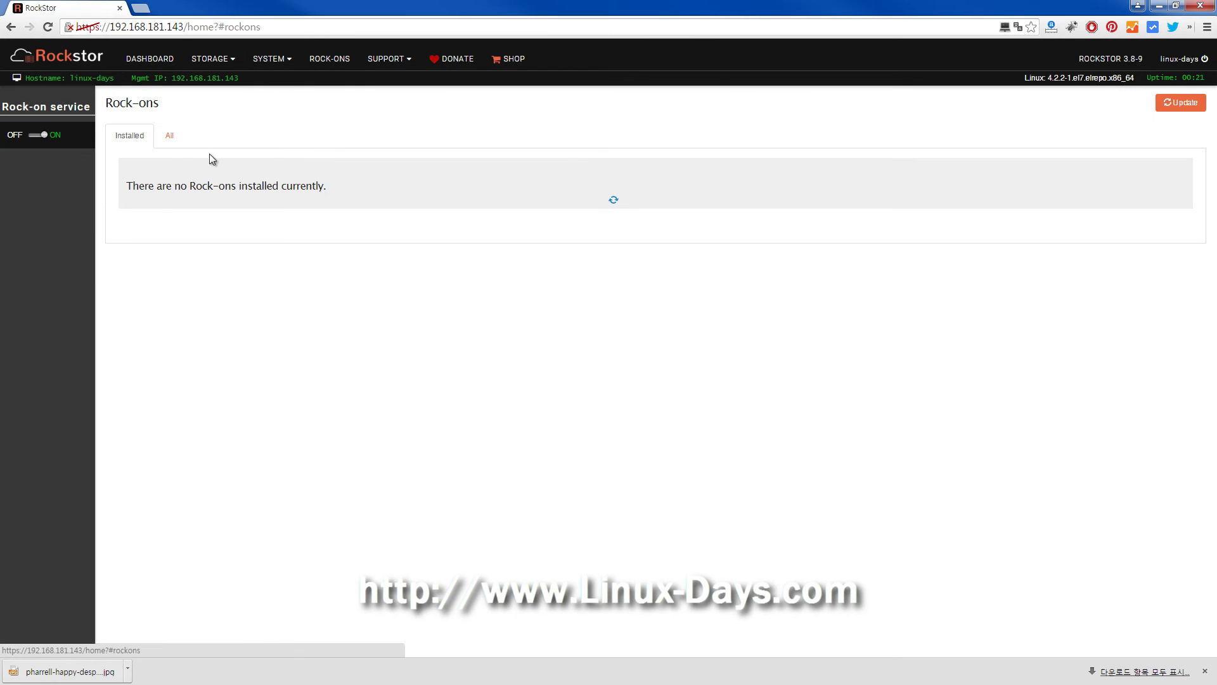
pyautogui.moveTo(124, 186)
pyautogui.mouseDown()
pyautogui.moveTo(375, 184)
pyautogui.moveTo(124, 185)
pyautogui.mouseUp()
pyautogui.click(375, 184)
pyautogui.click(388, 188)
pyautogui.moveTo(388, 187); pyautogui.dragTo(117, 192)
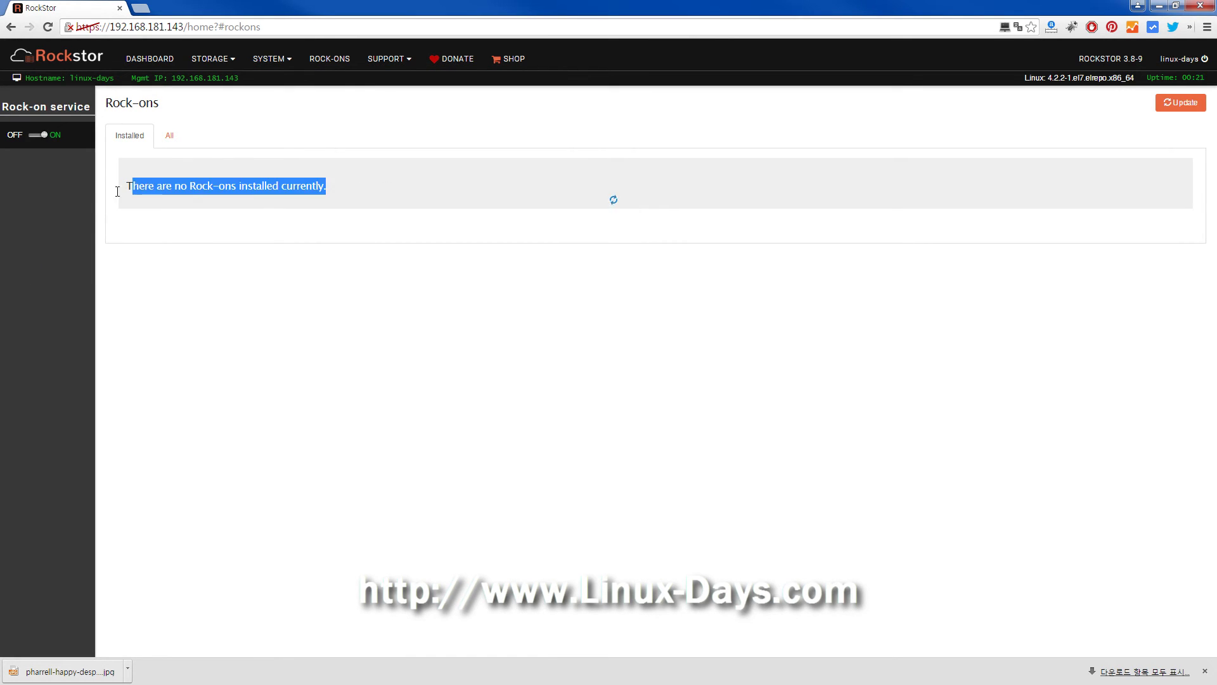
pyautogui.click(117, 191)
pyautogui.click(169, 129)
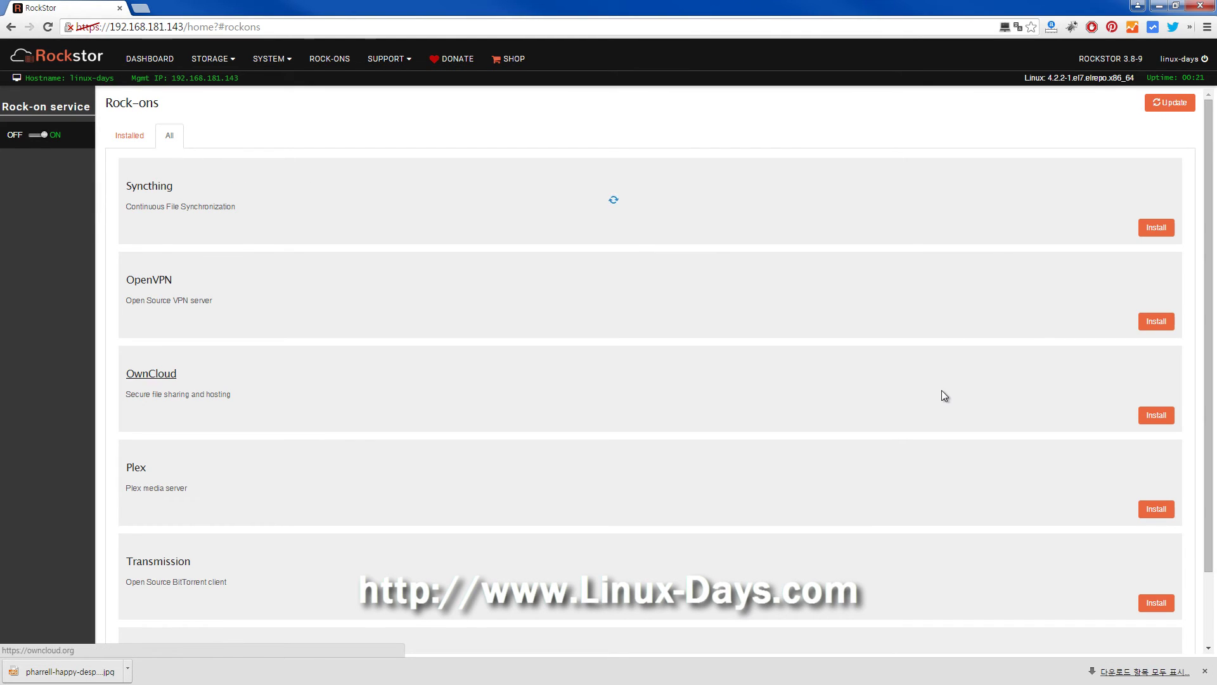
pyautogui.moveTo(116, 190); pyautogui.dragTo(286, 344)
pyautogui.click(286, 345)
pyautogui.scroll(-2, 162, 382)
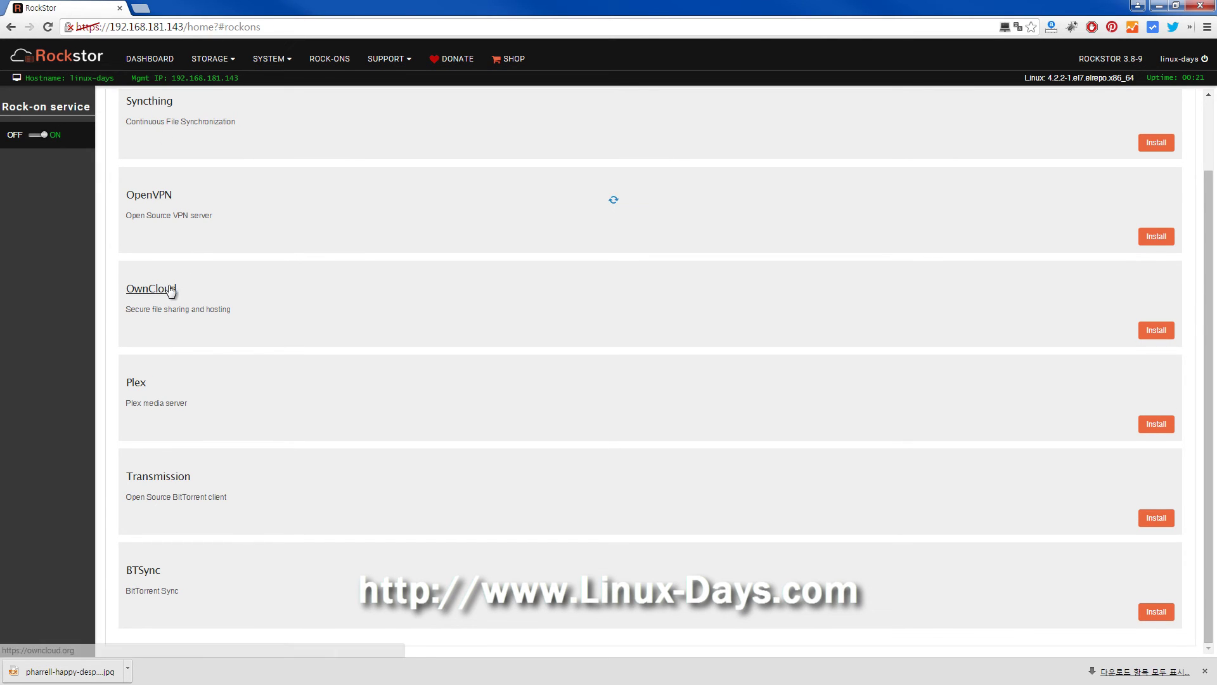
# View the storage options in the OwnCloud install wizard and close it without installing
pyautogui.click(1157, 330)
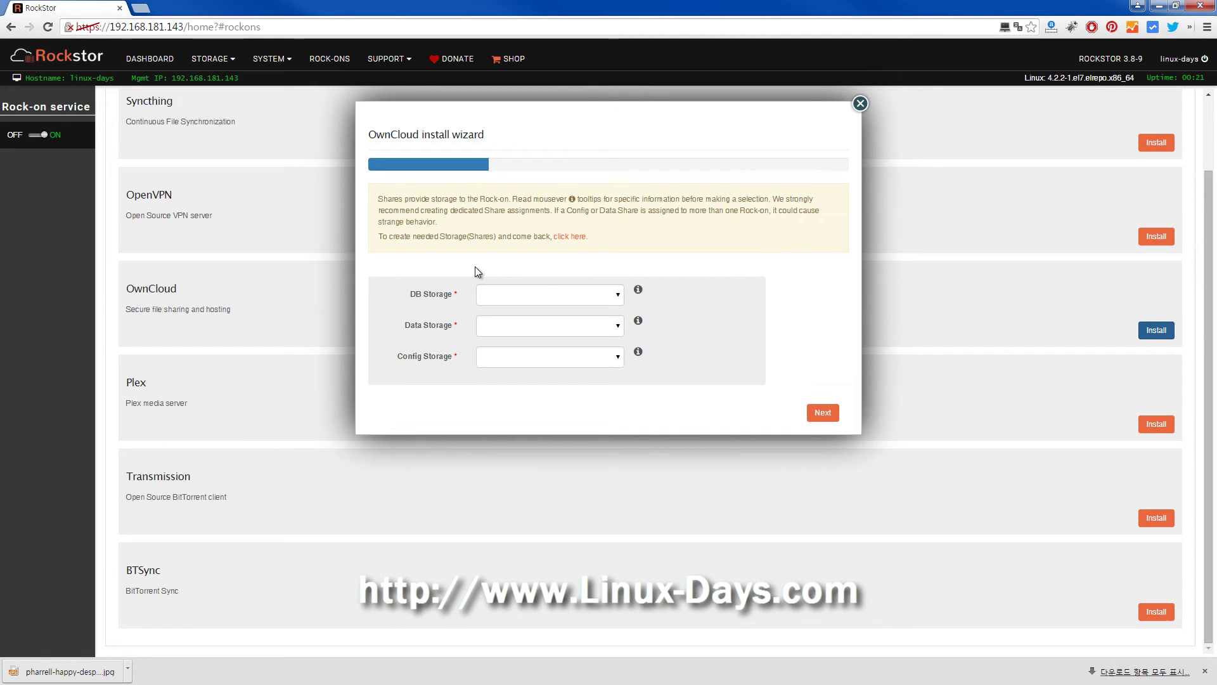
pyautogui.click(860, 104)
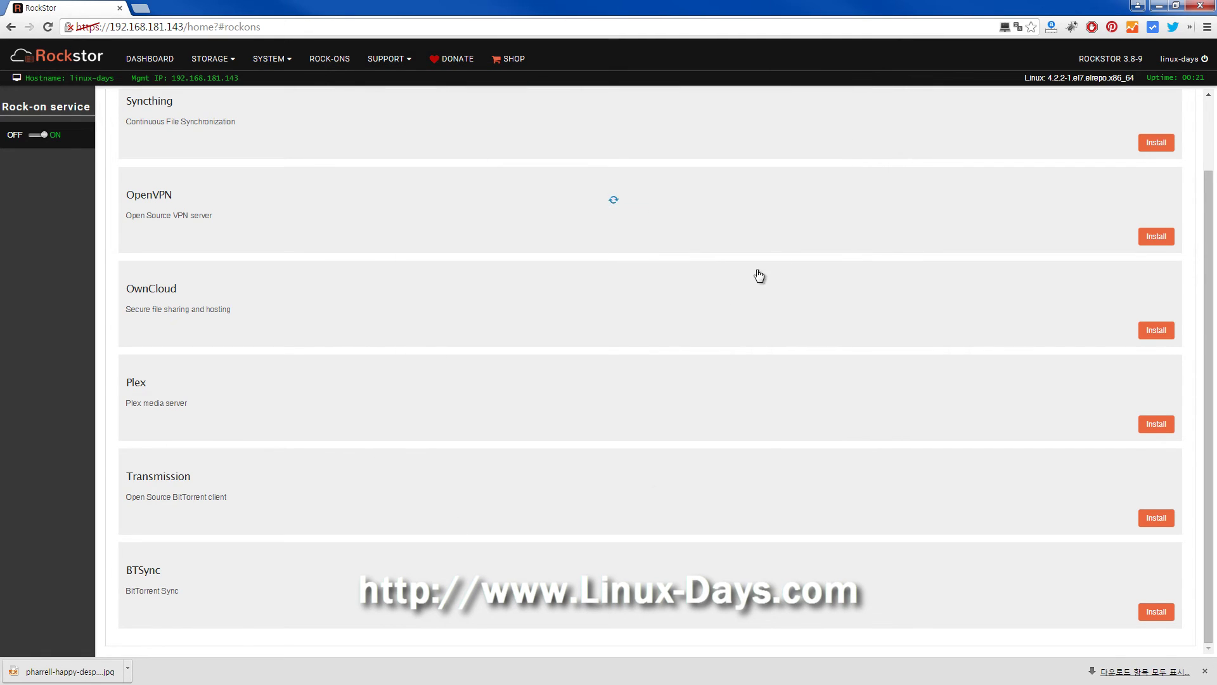
pyautogui.scroll(2, 456, 471)
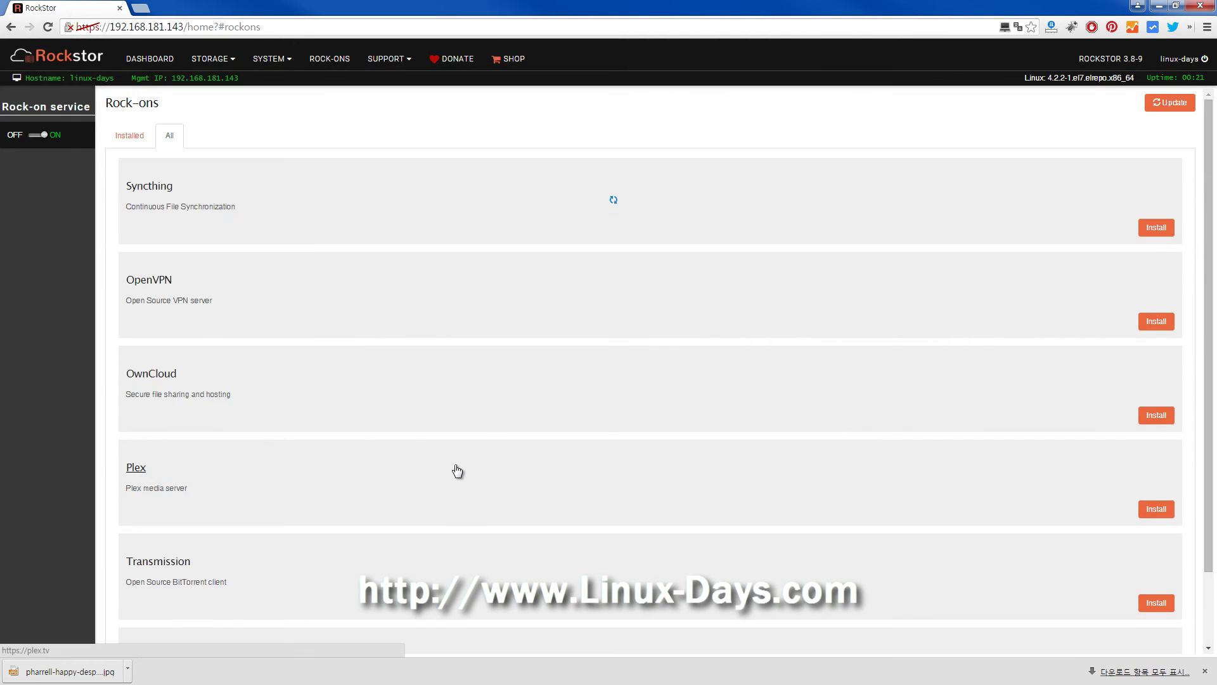
# Install Syncthing with home as Data Storage and Config Storage and the default ports 22000, 8384 and 21025
pyautogui.click(1151, 228)
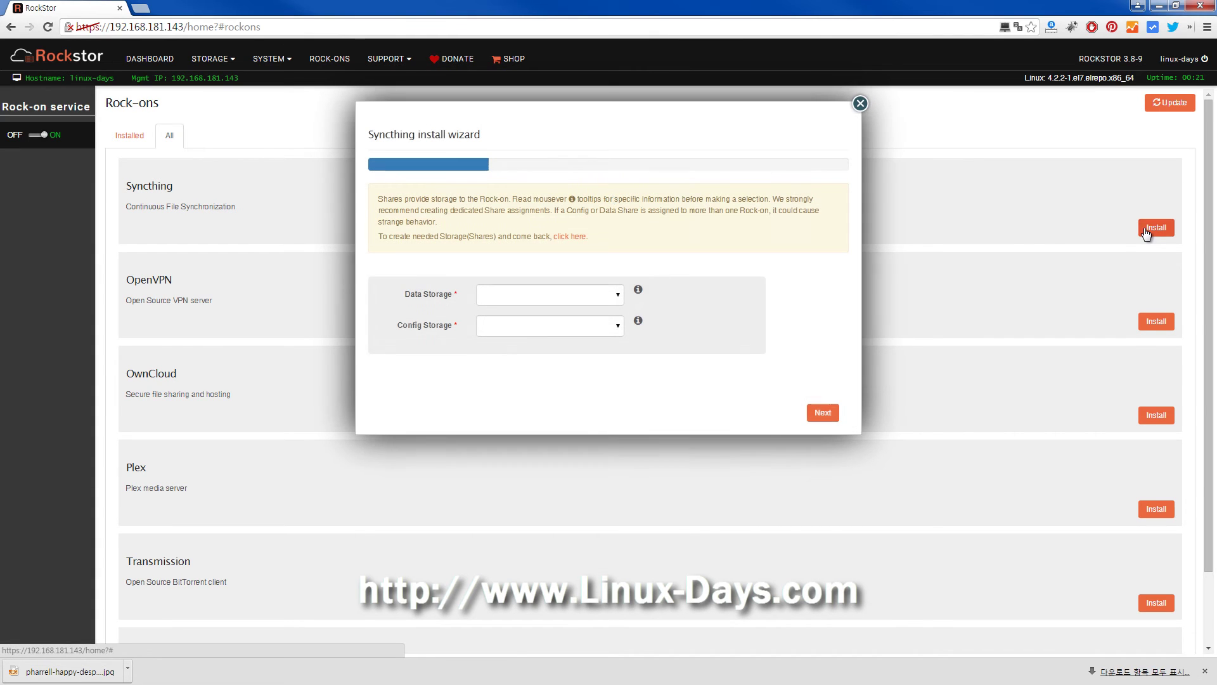
pyautogui.click(618, 296)
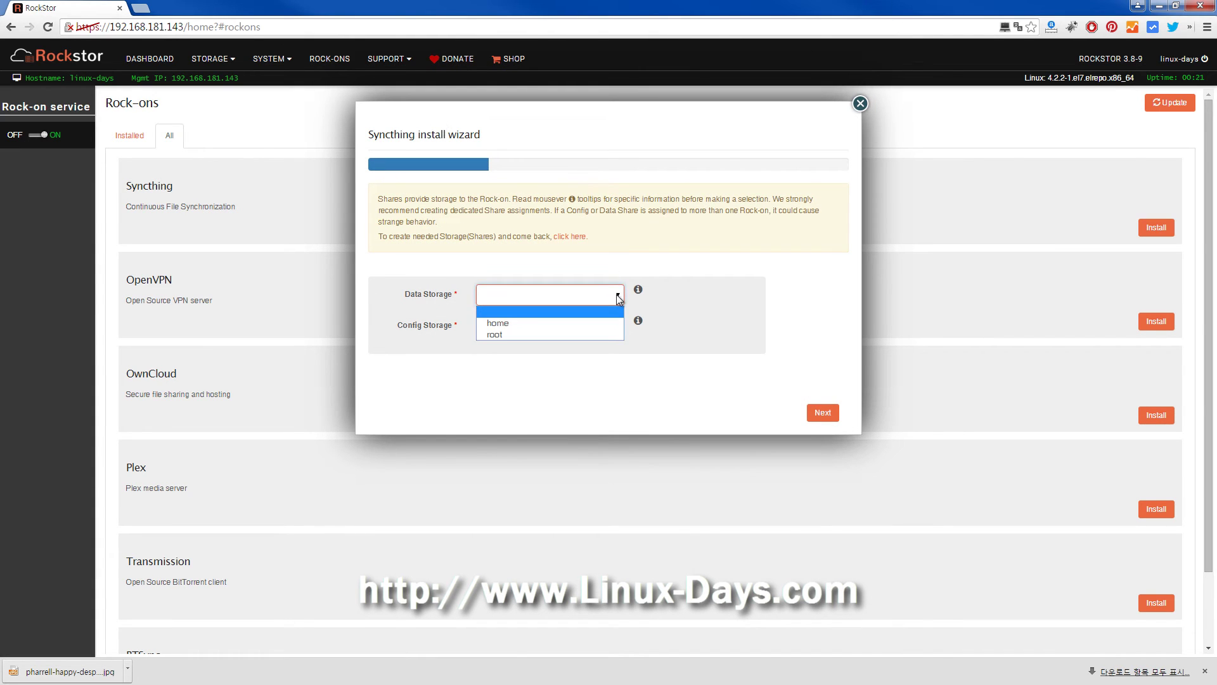
pyautogui.click(550, 323)
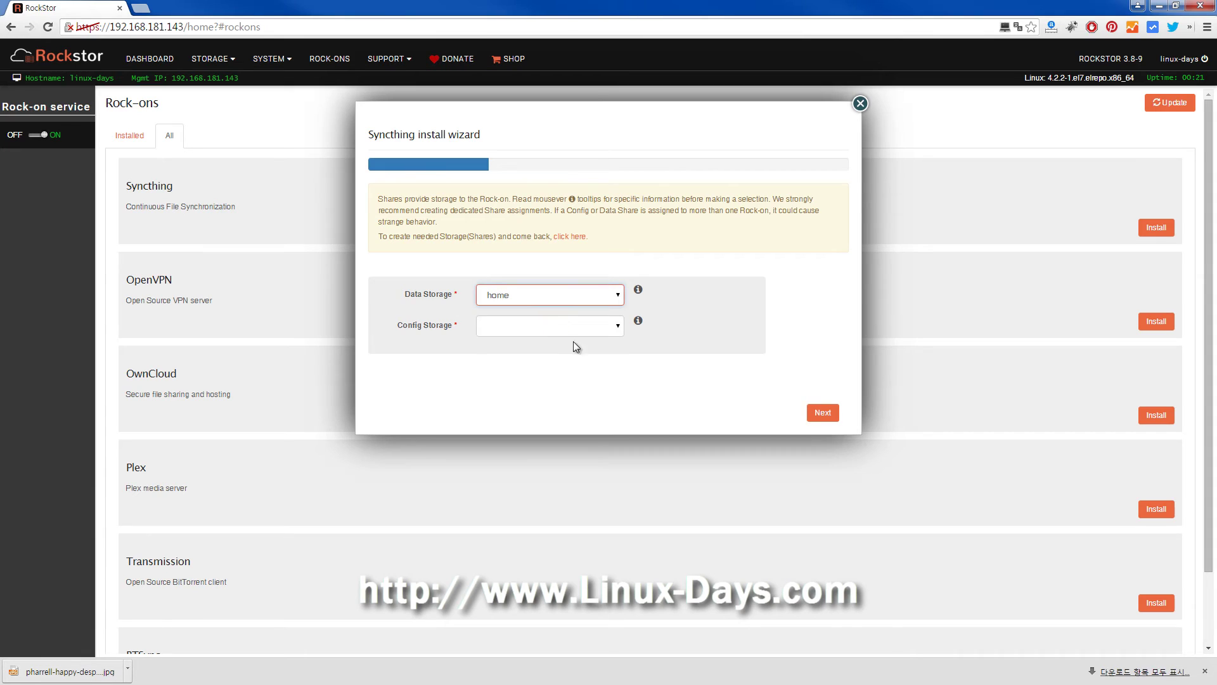
pyautogui.click(620, 327)
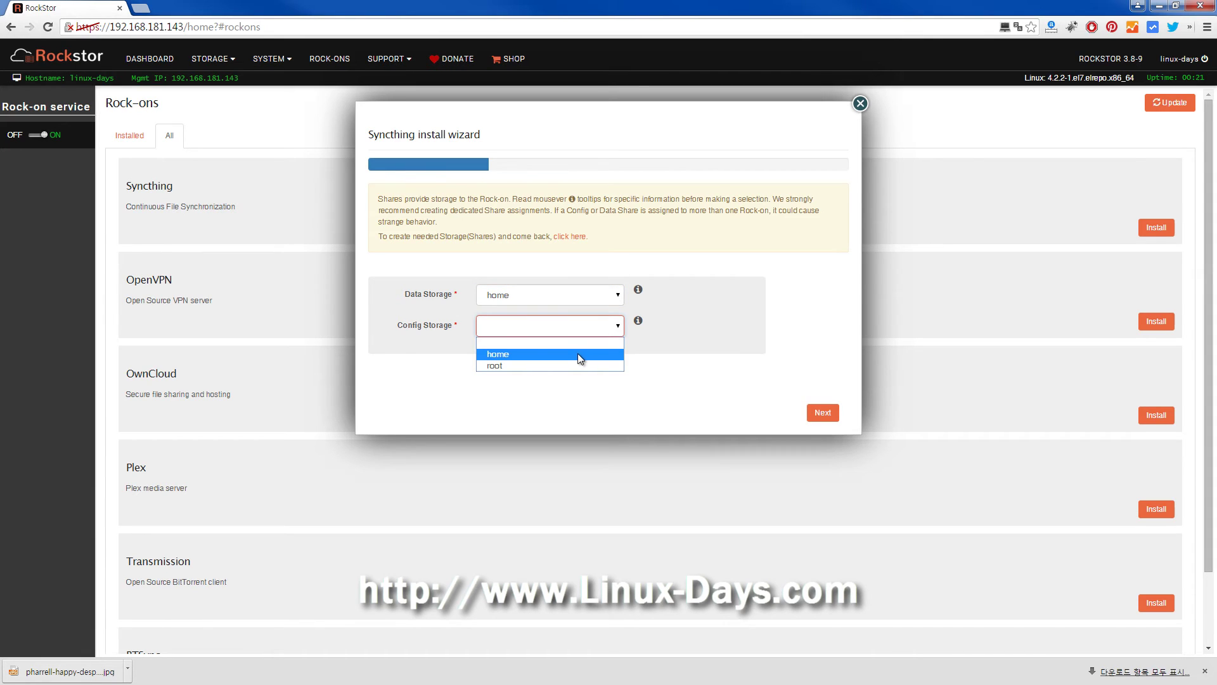
pyautogui.click(577, 354)
pyautogui.click(823, 413)
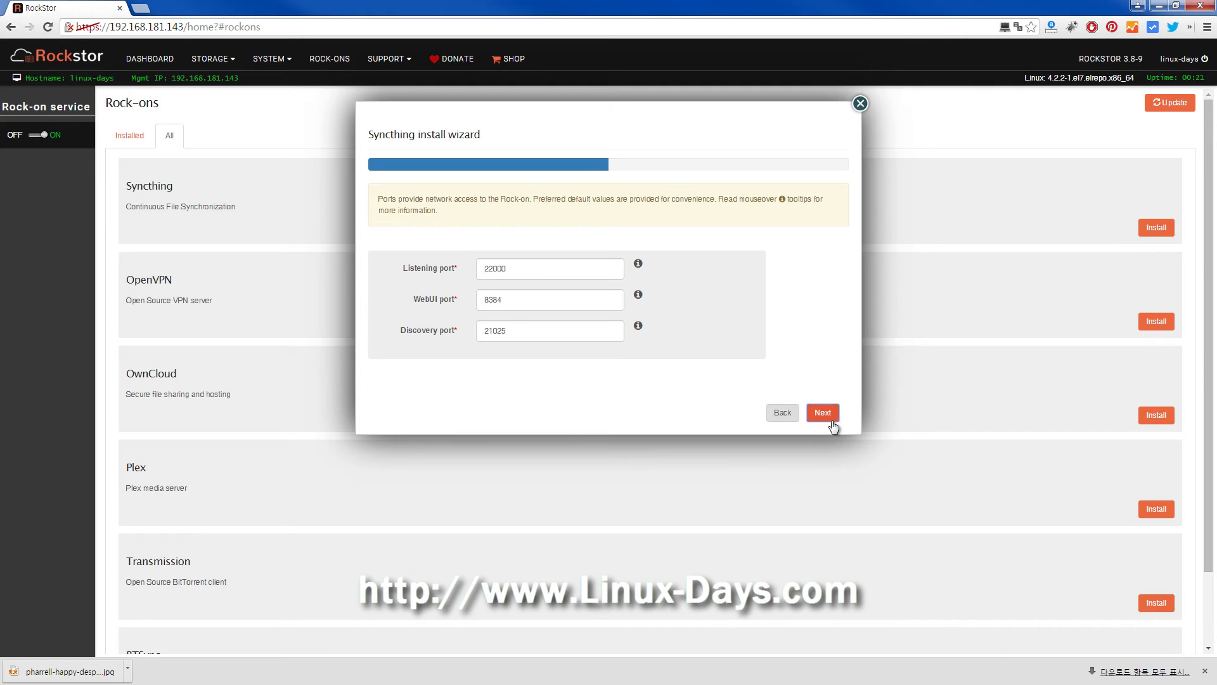
pyautogui.click(823, 414)
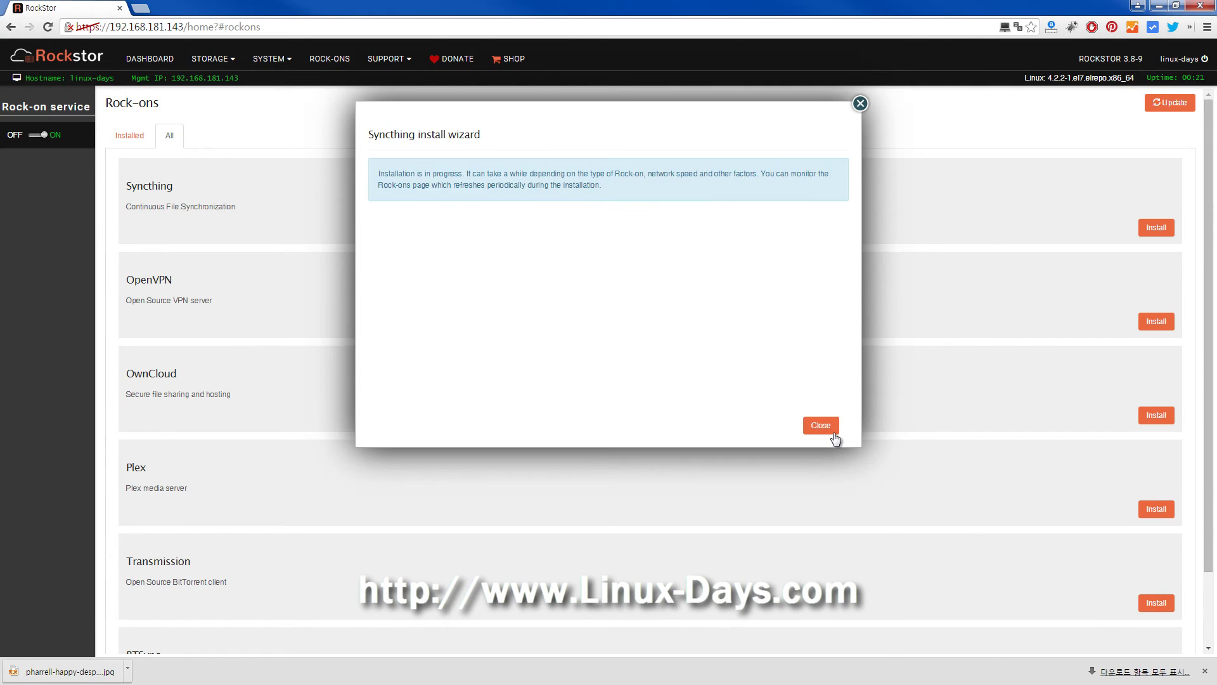
pyautogui.moveTo(377, 135); pyautogui.dragTo(500, 131)
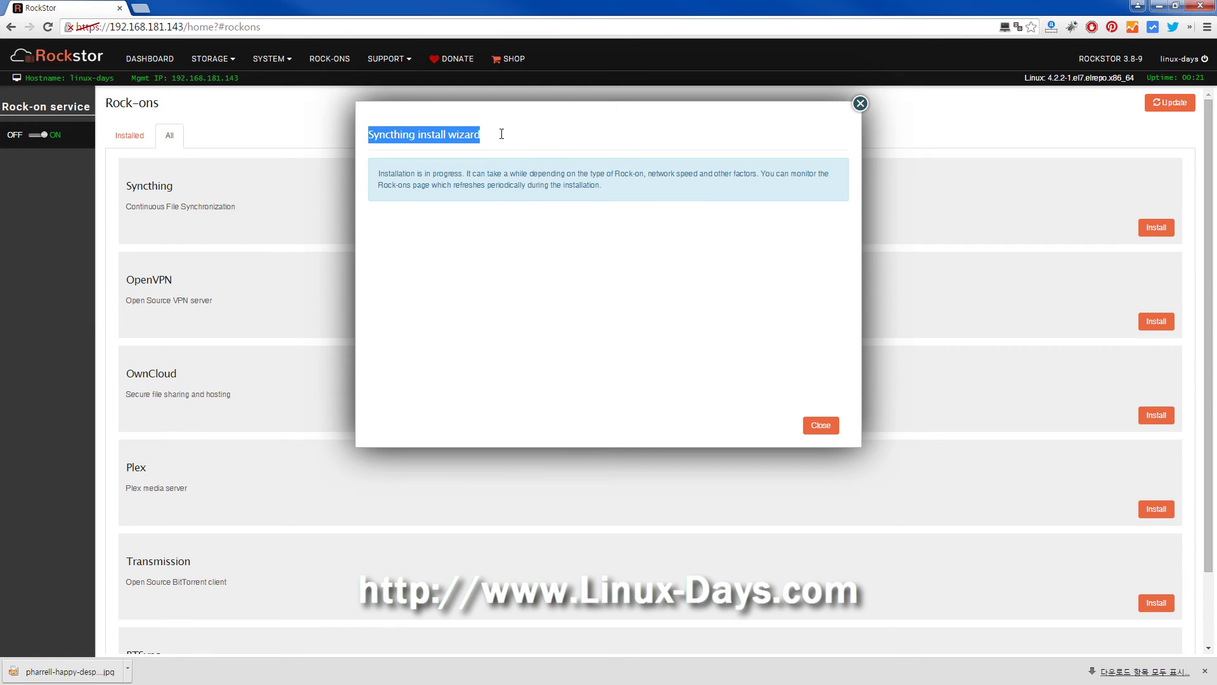
pyautogui.click(583, 218)
pyautogui.click(827, 426)
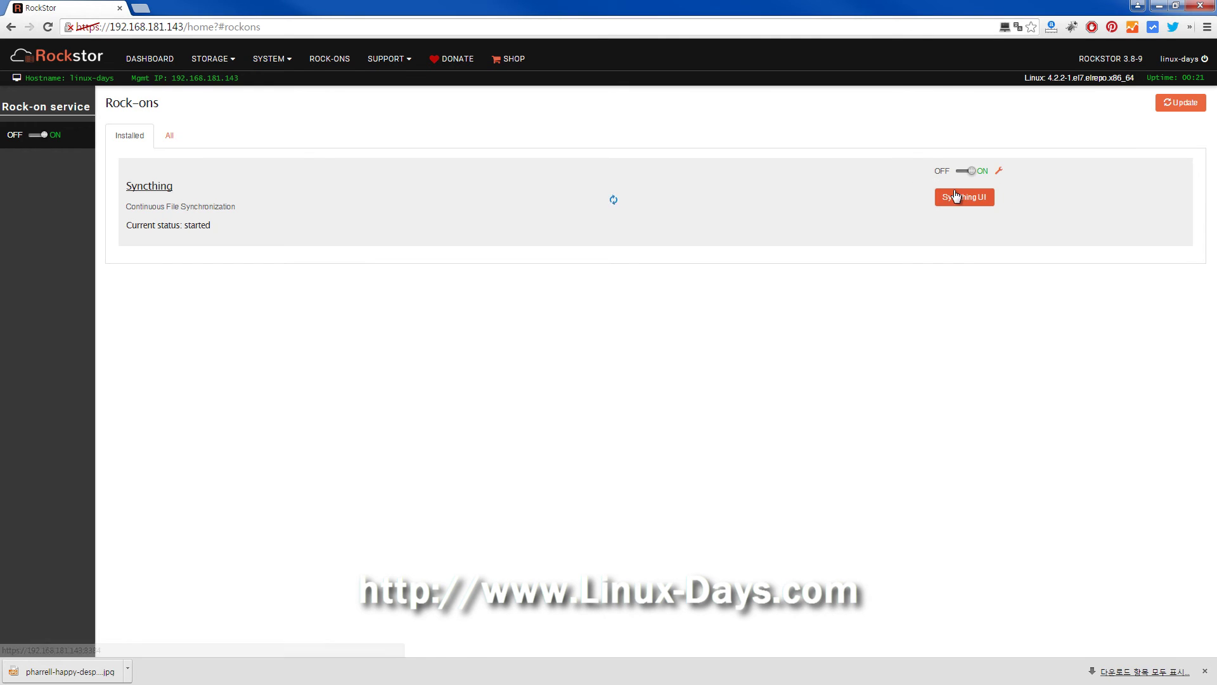
# Check the installed Syncthing entry, try to open its web UI, and close that browser tab
pyautogui.moveTo(120, 168); pyautogui.dragTo(253, 245)
pyautogui.click(253, 245)
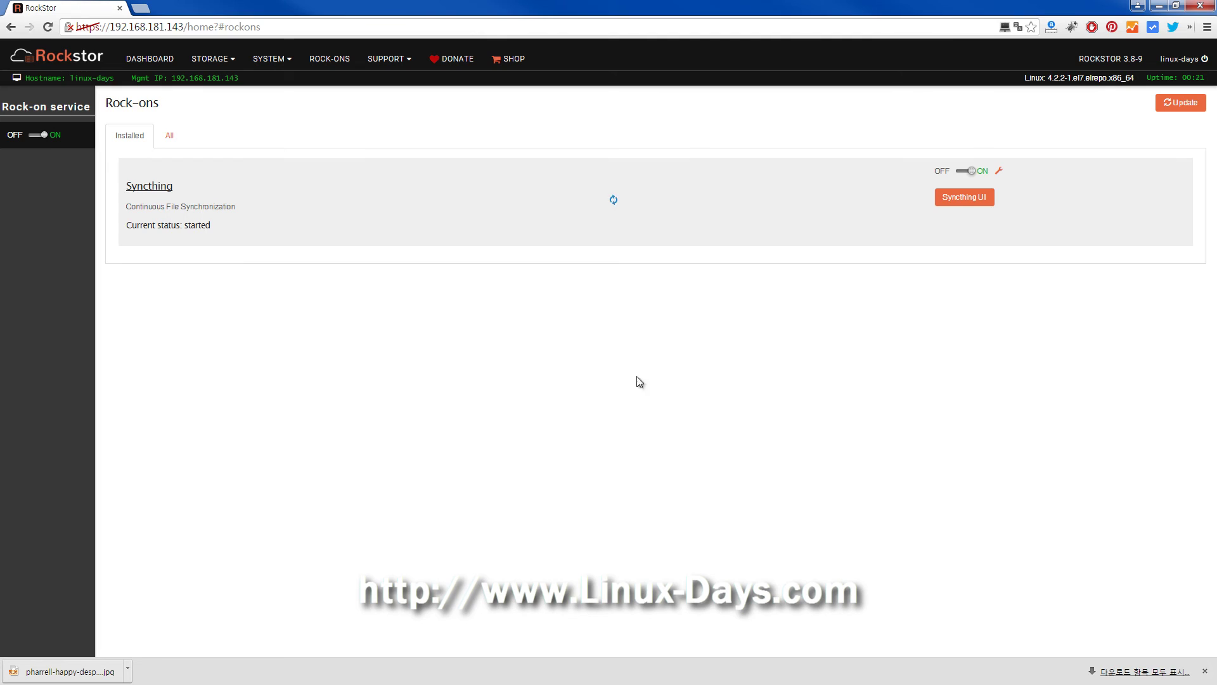
pyautogui.click(970, 194)
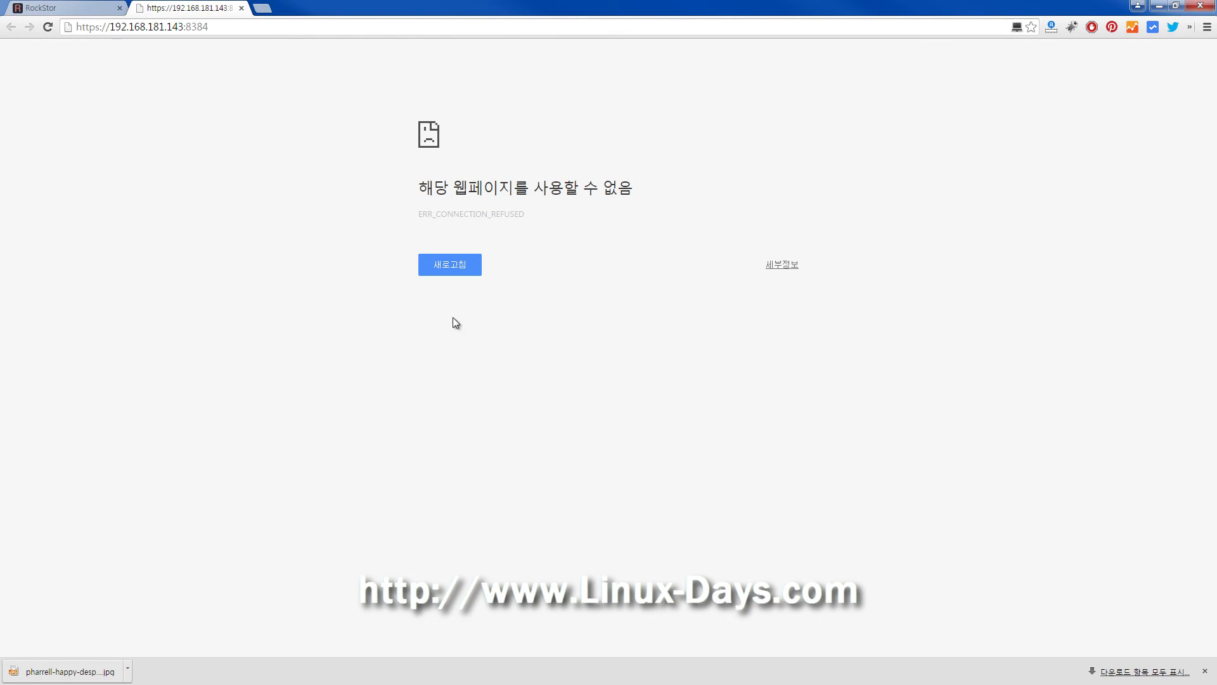
pyautogui.click(243, 8)
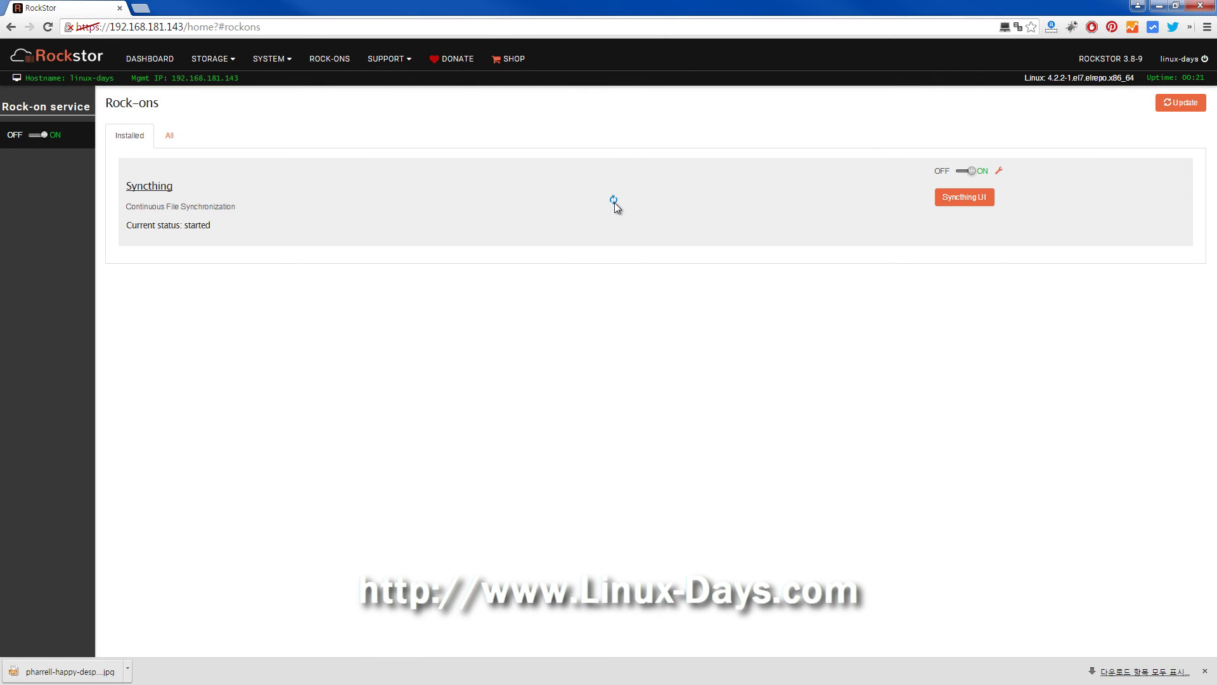
# Update the Rock-ons list and try to open the installed Syncthing's web UI again
pyautogui.click(1183, 103)
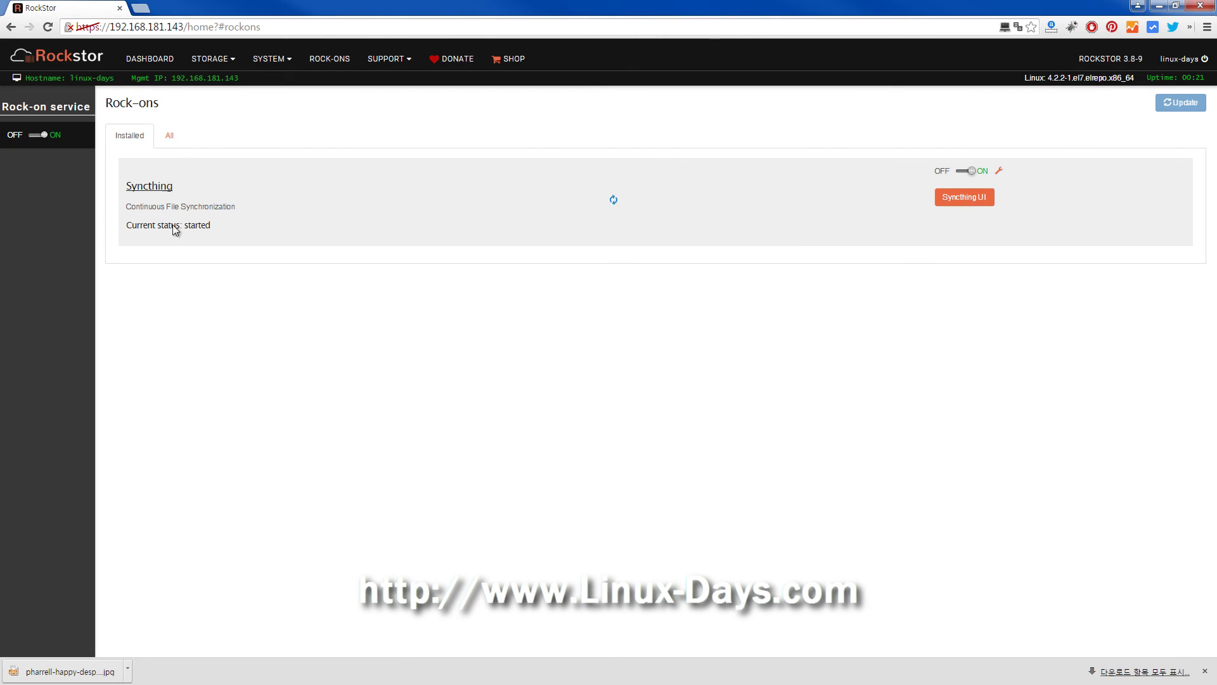
pyautogui.click(171, 135)
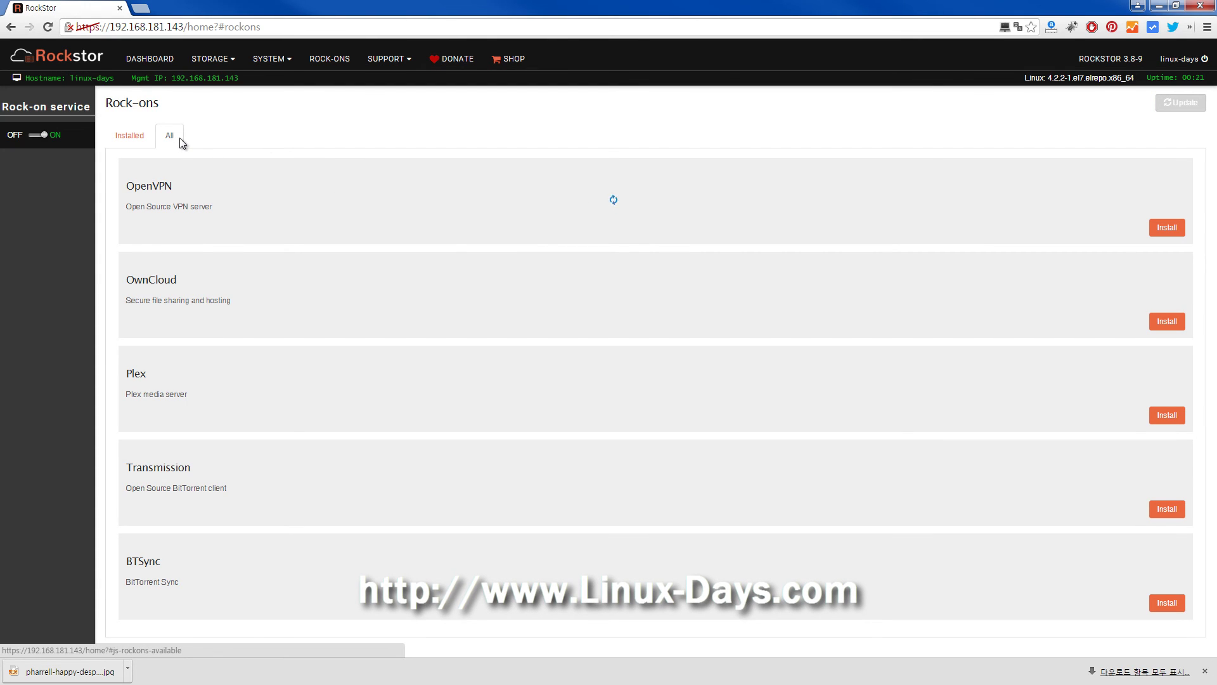
pyautogui.click(127, 136)
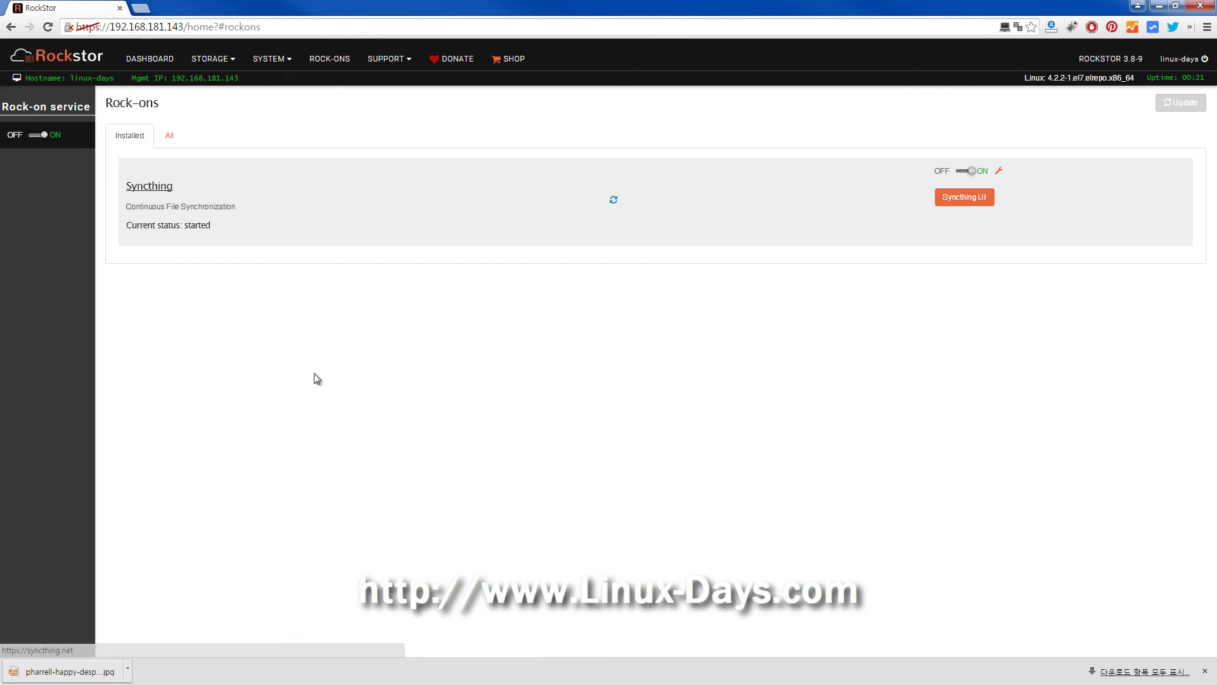
pyautogui.click(964, 198)
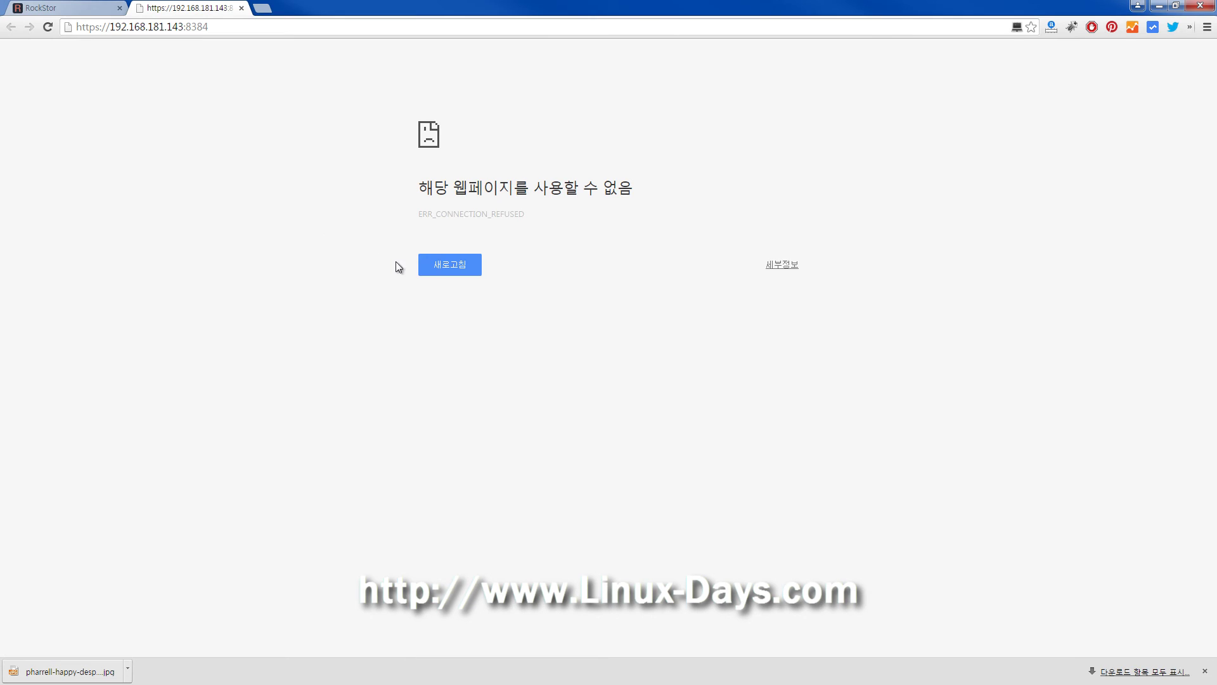
# Close the Syncthing browser tab and update the list of all available Rock-ons
pyautogui.click(242, 7)
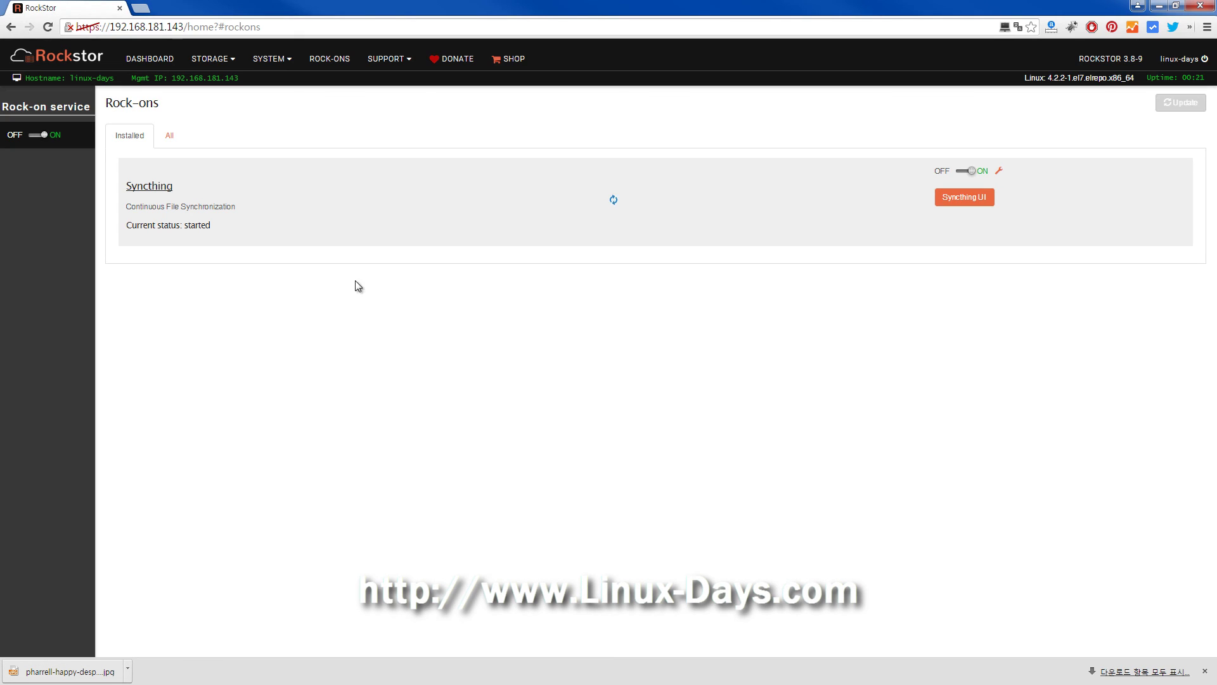
pyautogui.click(171, 136)
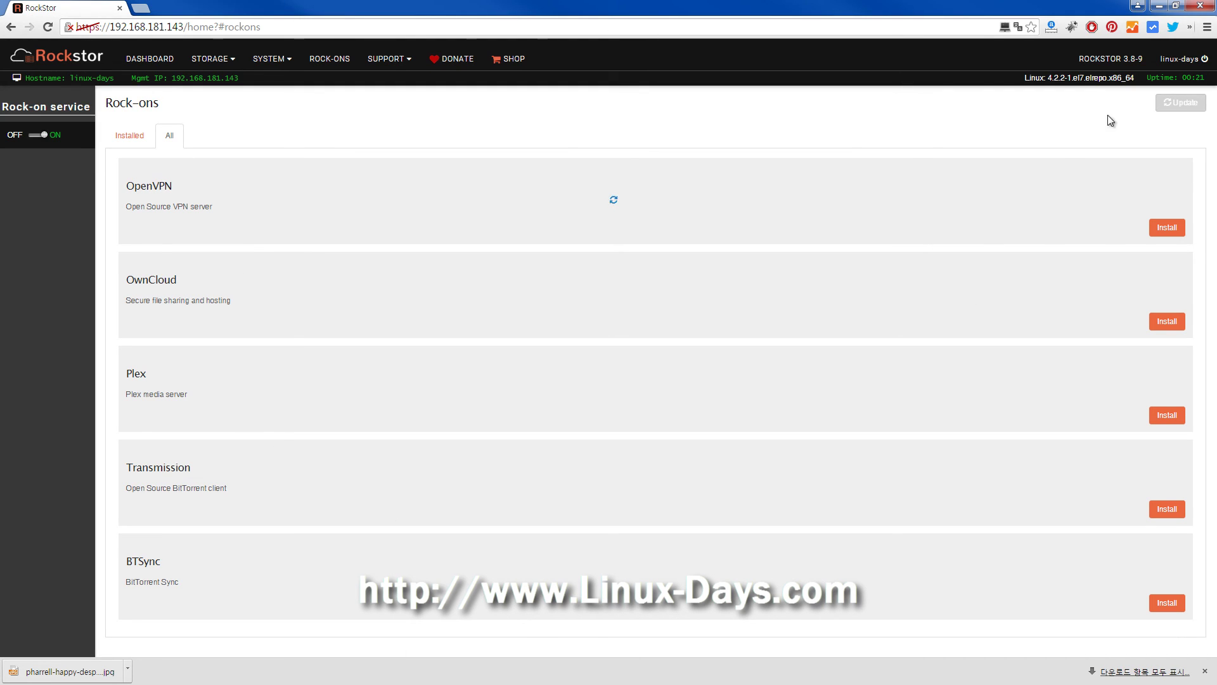
pyautogui.click(1175, 103)
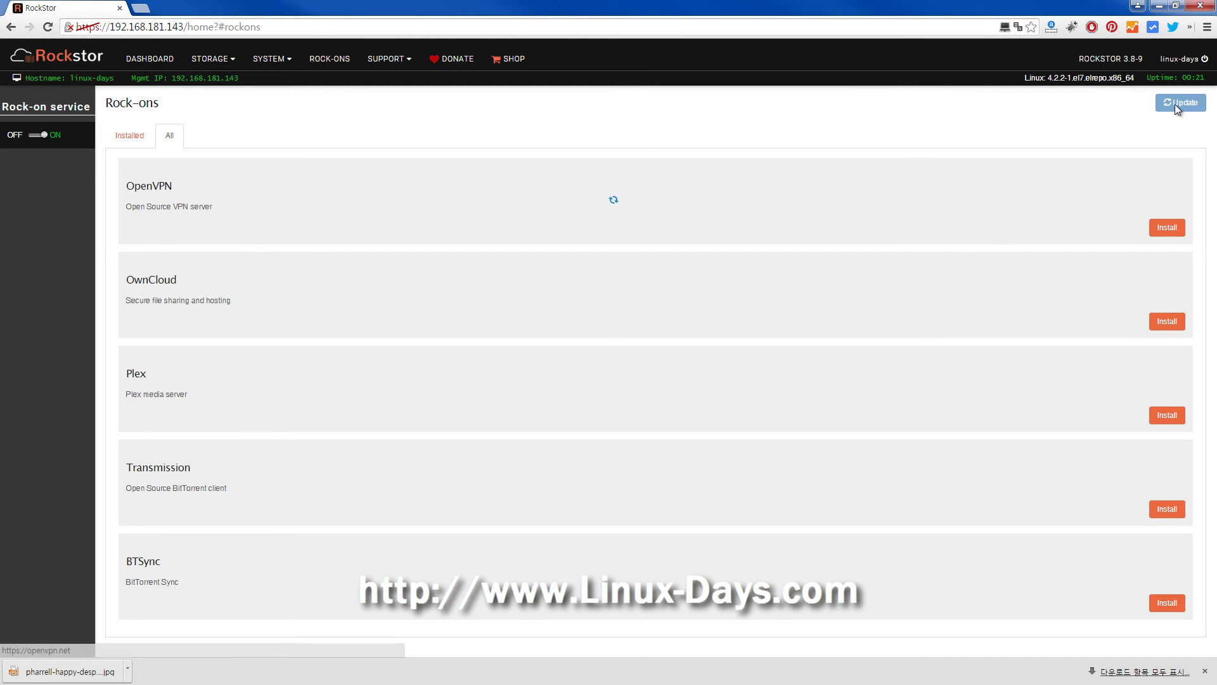
pyautogui.click(1174, 104)
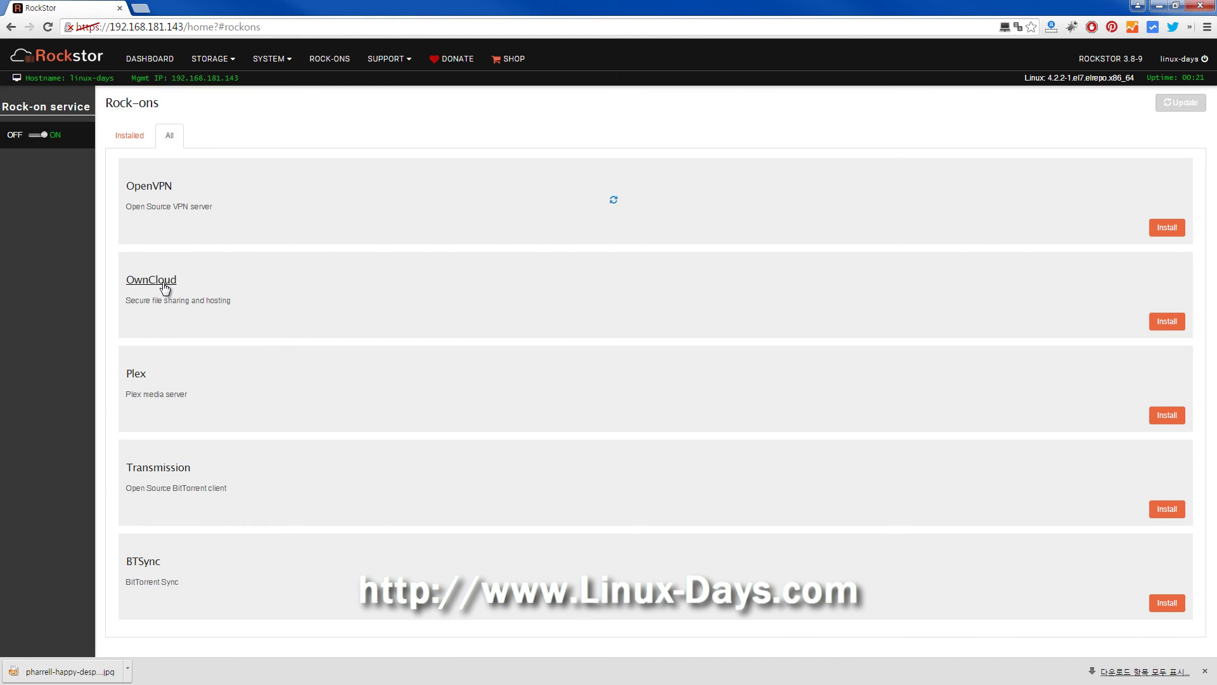
# Open the OwnCloud install wizard and close it without installing
pyautogui.click(1170, 320)
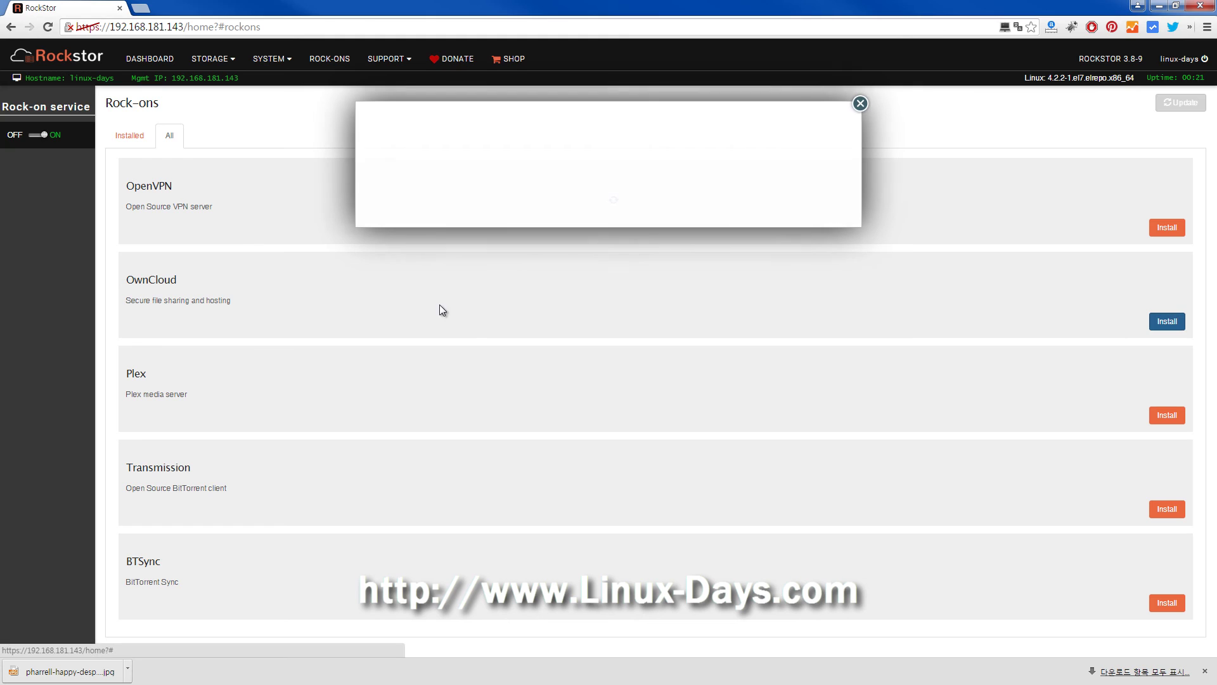
pyautogui.click(859, 104)
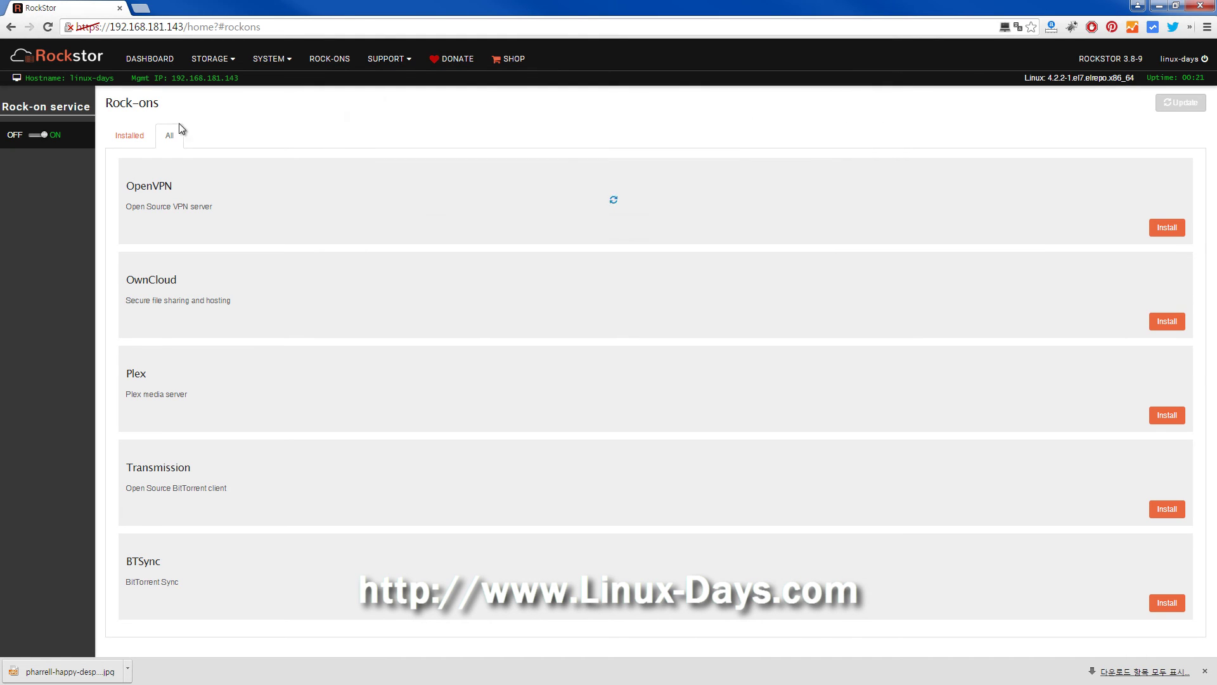
# Show only the installed Rock-ons and reload the page
pyautogui.click(133, 136)
pyautogui.rightClick(491, 407)
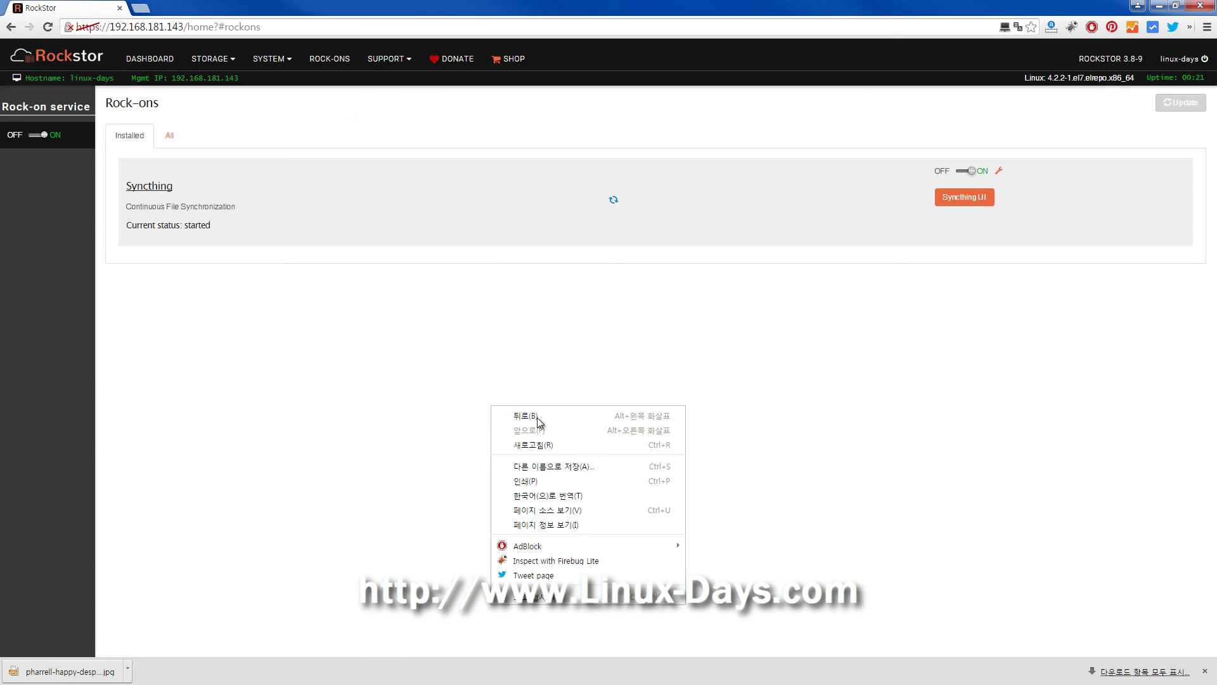
pyautogui.click(559, 446)
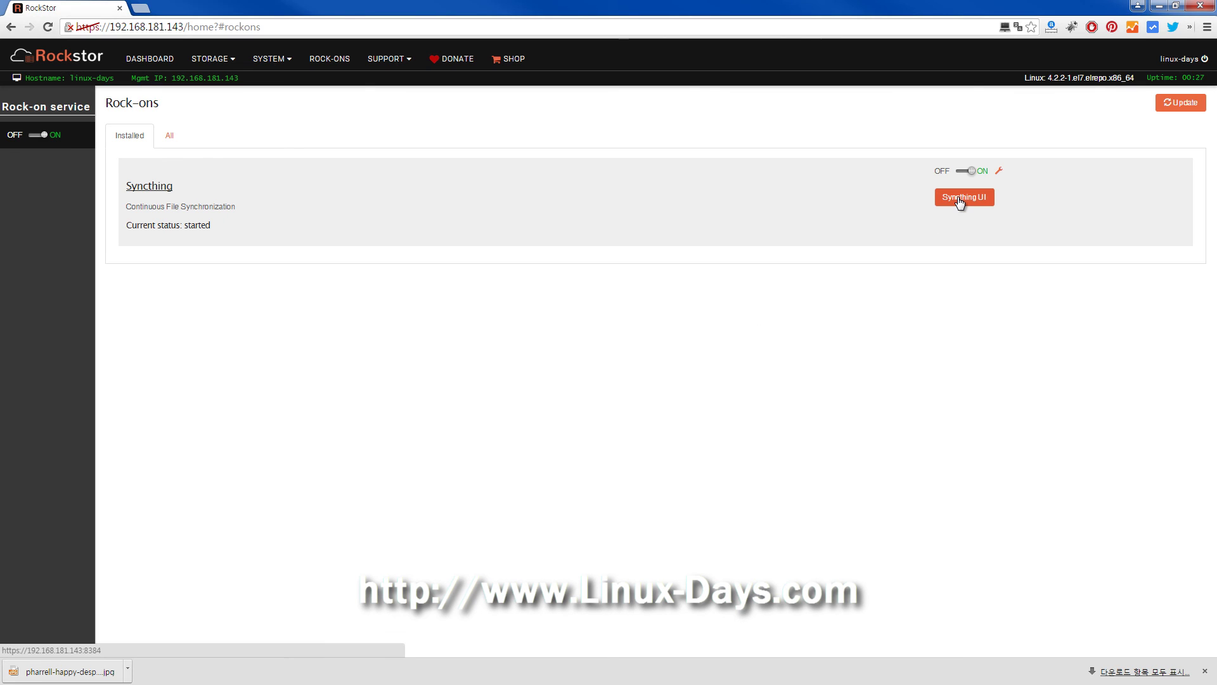
# Try to open Syncthing's web UI, close its browser tab, and open and close the installed Syncthing's settings dialog
pyautogui.click(960, 198)
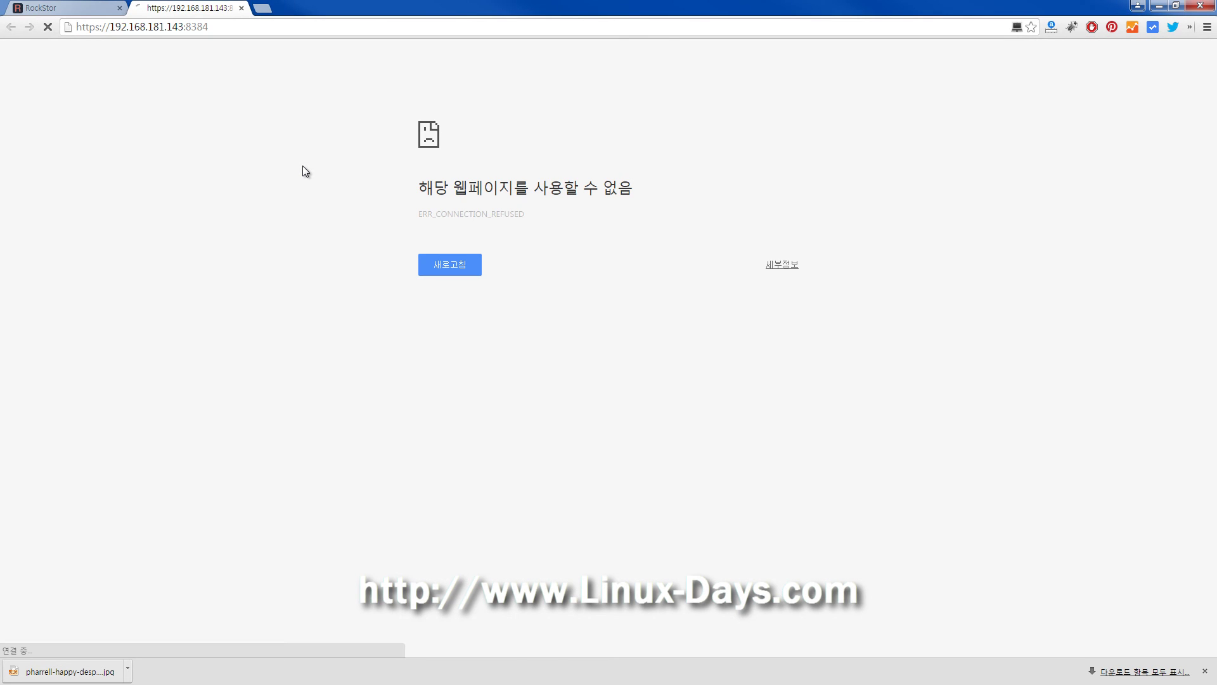
pyautogui.click(241, 7)
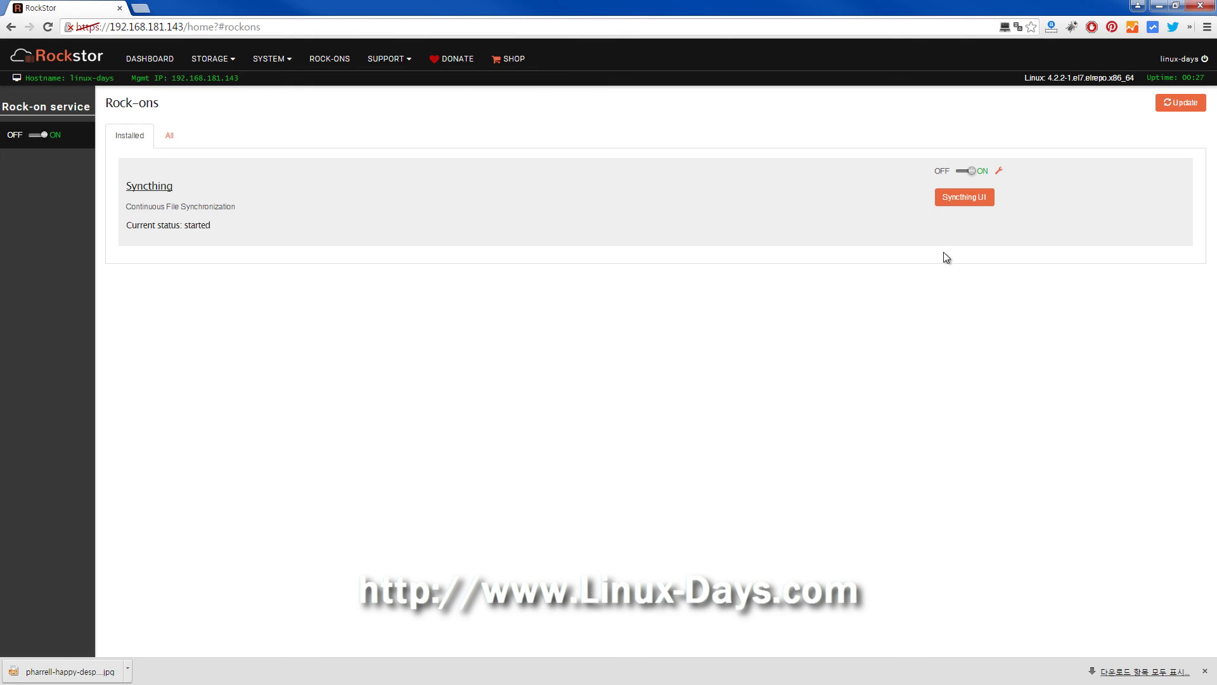
pyautogui.click(1000, 171)
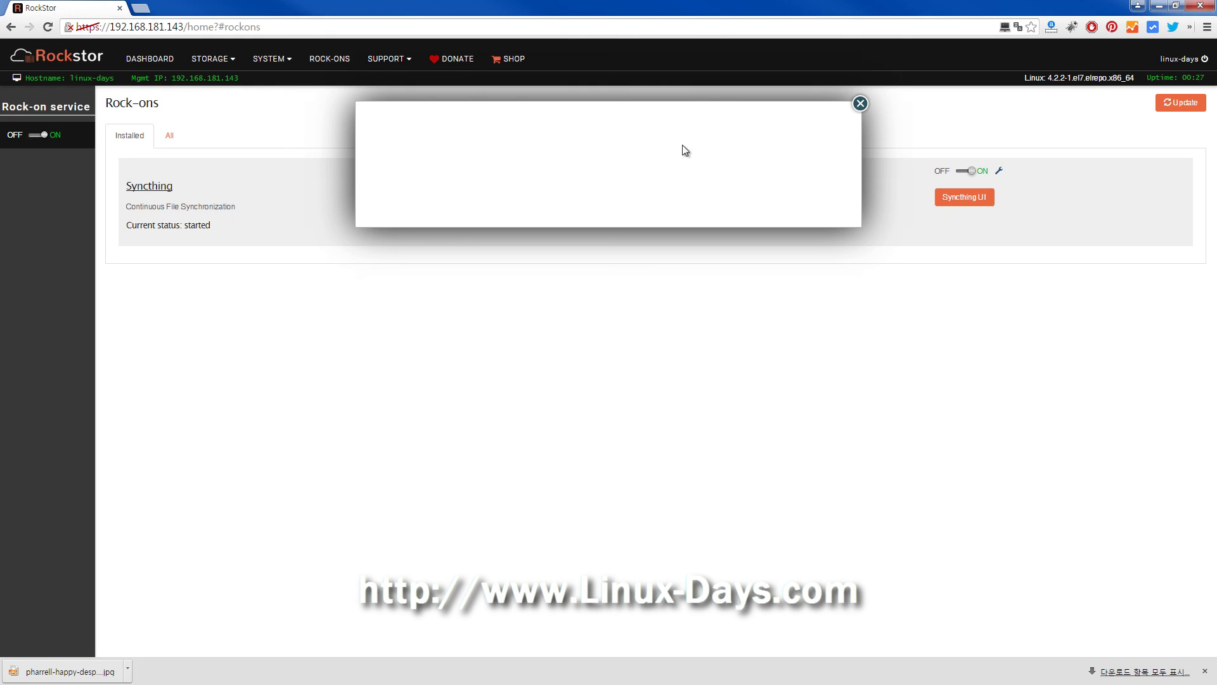
pyautogui.click(861, 103)
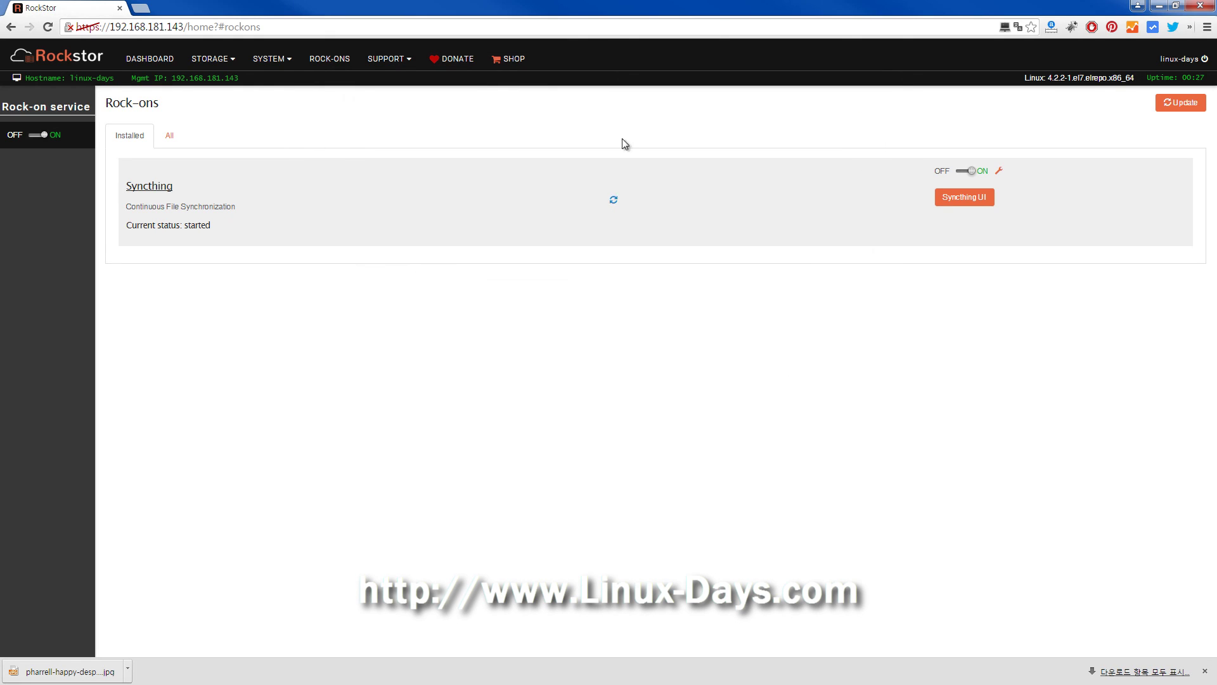
# Look over the Support and Storage entries and return to the dashboard
pyautogui.click(383, 58)
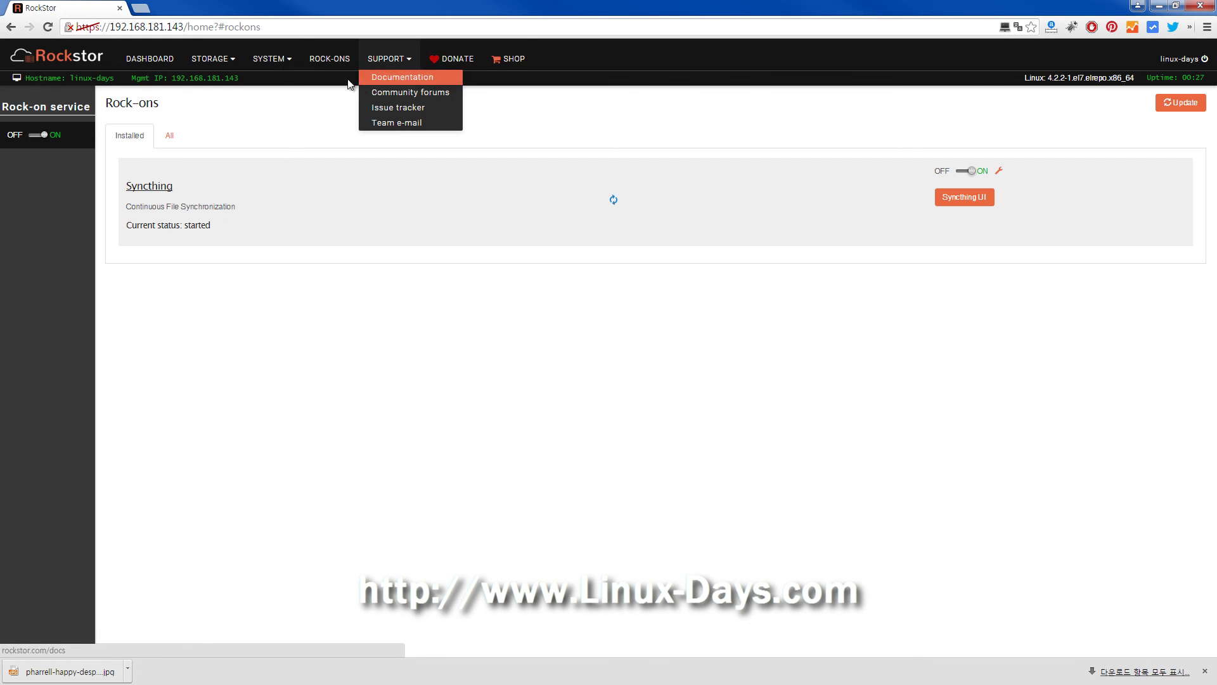
pyautogui.click(206, 62)
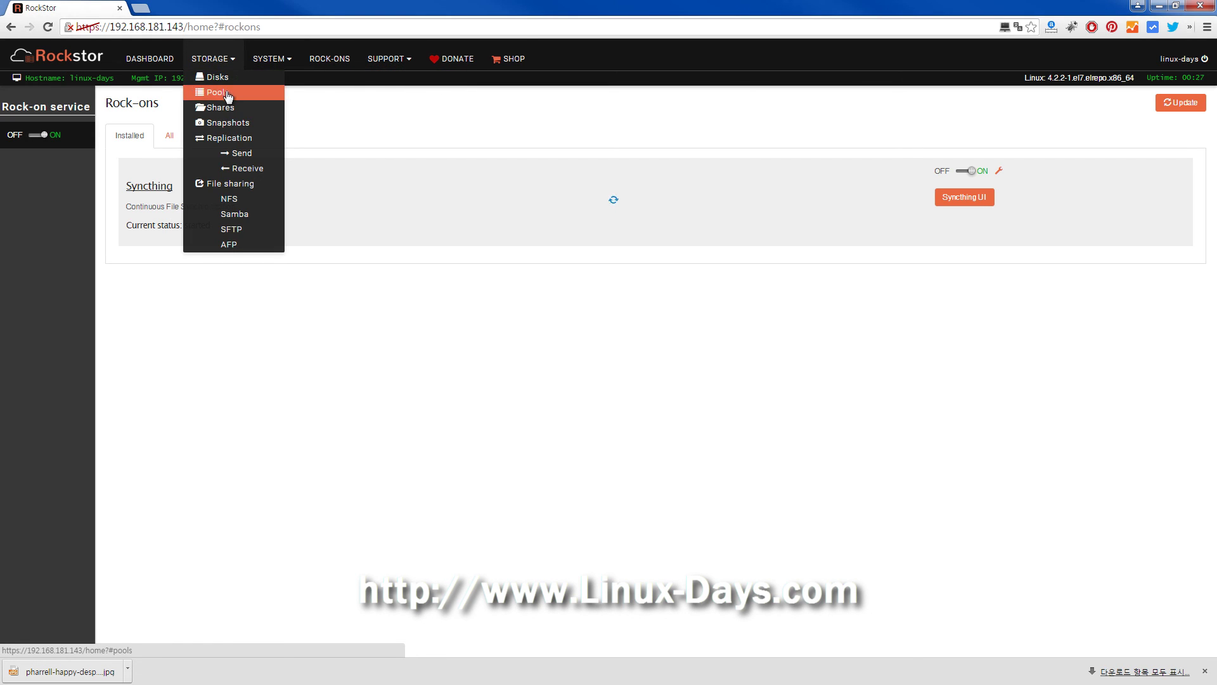
pyautogui.click(149, 57)
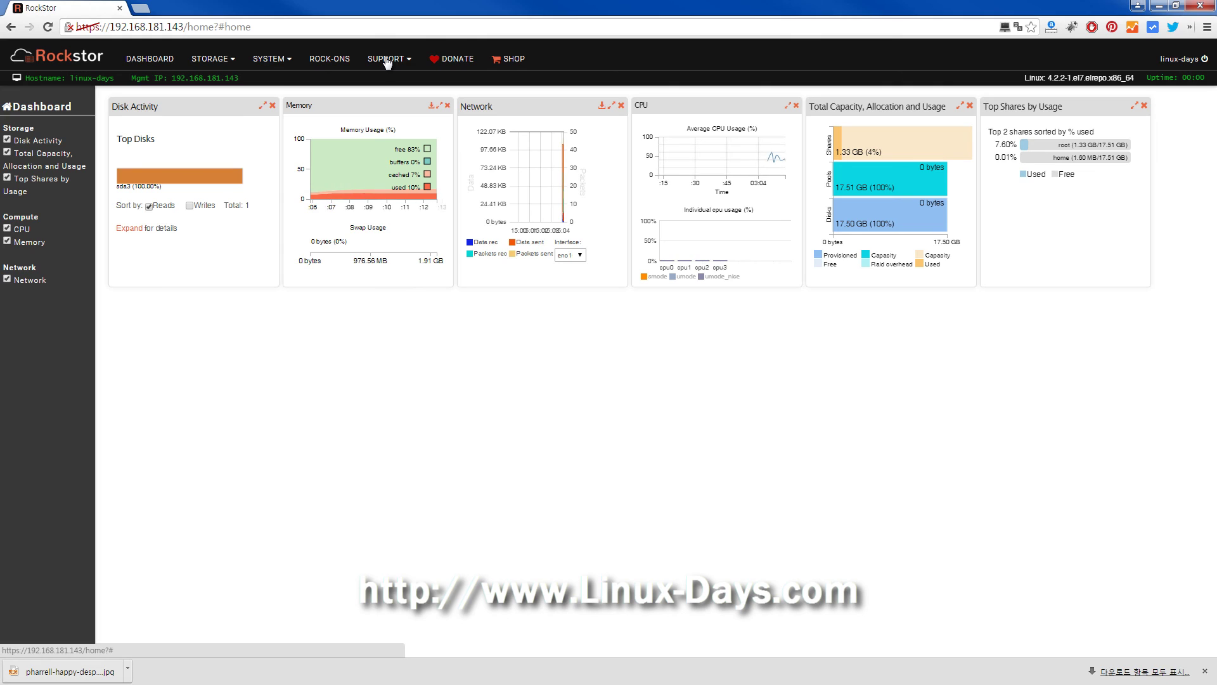
# Open the Rockstor shop website, look over its product categories, and close its browser tab
pyautogui.click(505, 63)
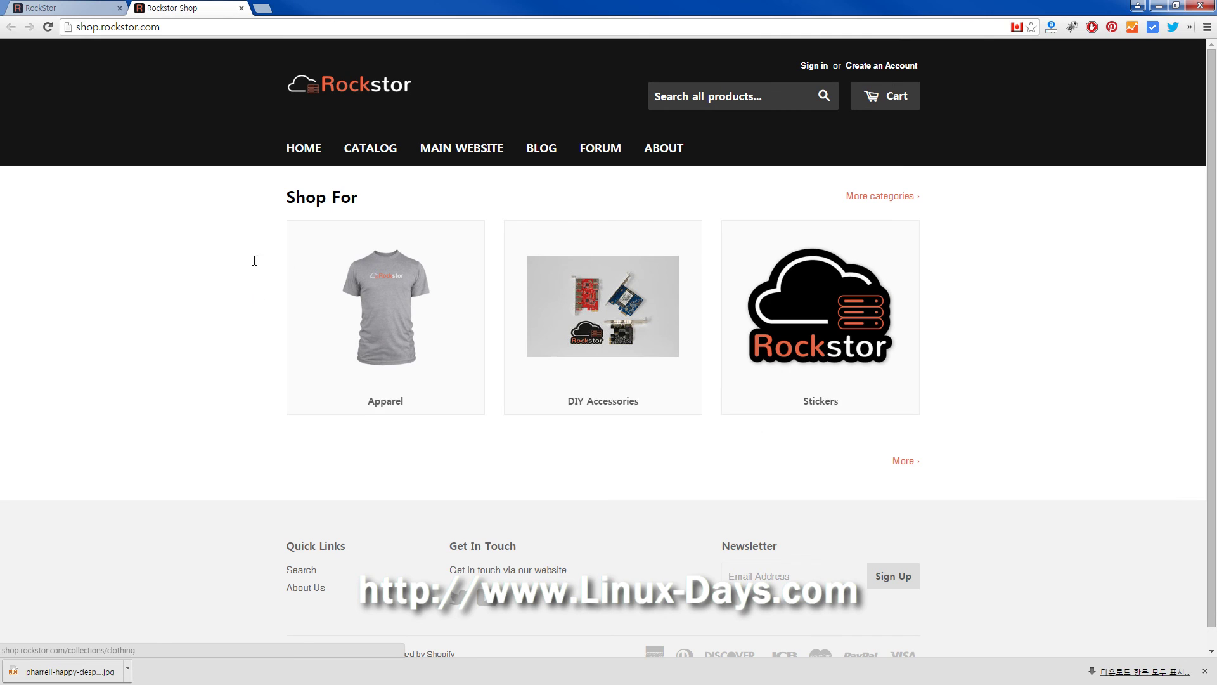
pyautogui.moveTo(253, 262); pyautogui.dragTo(1023, 406)
pyautogui.click(255, 97)
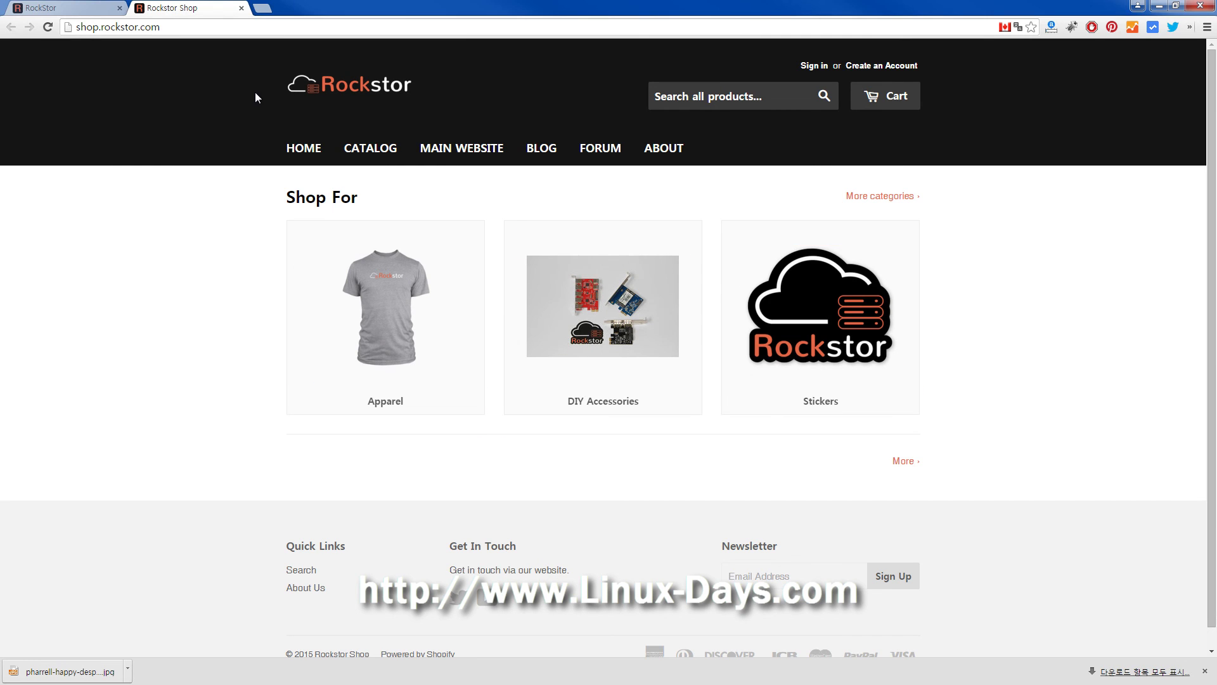
pyautogui.click(149, 27)
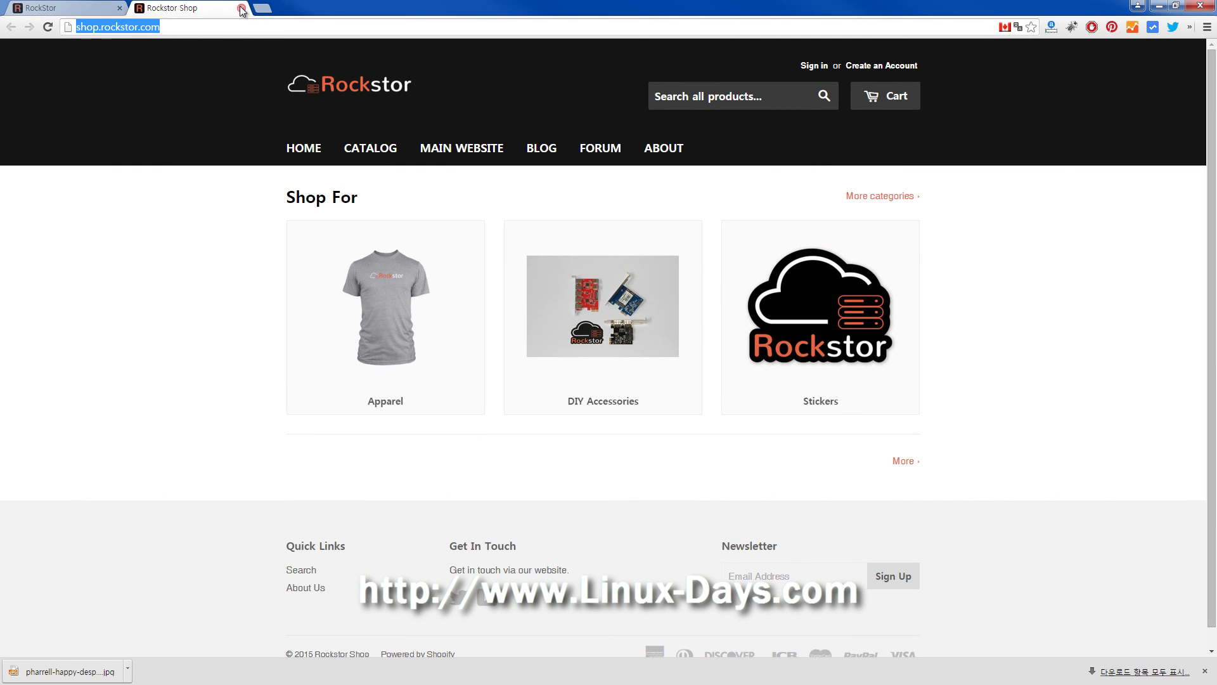
pyautogui.click(242, 8)
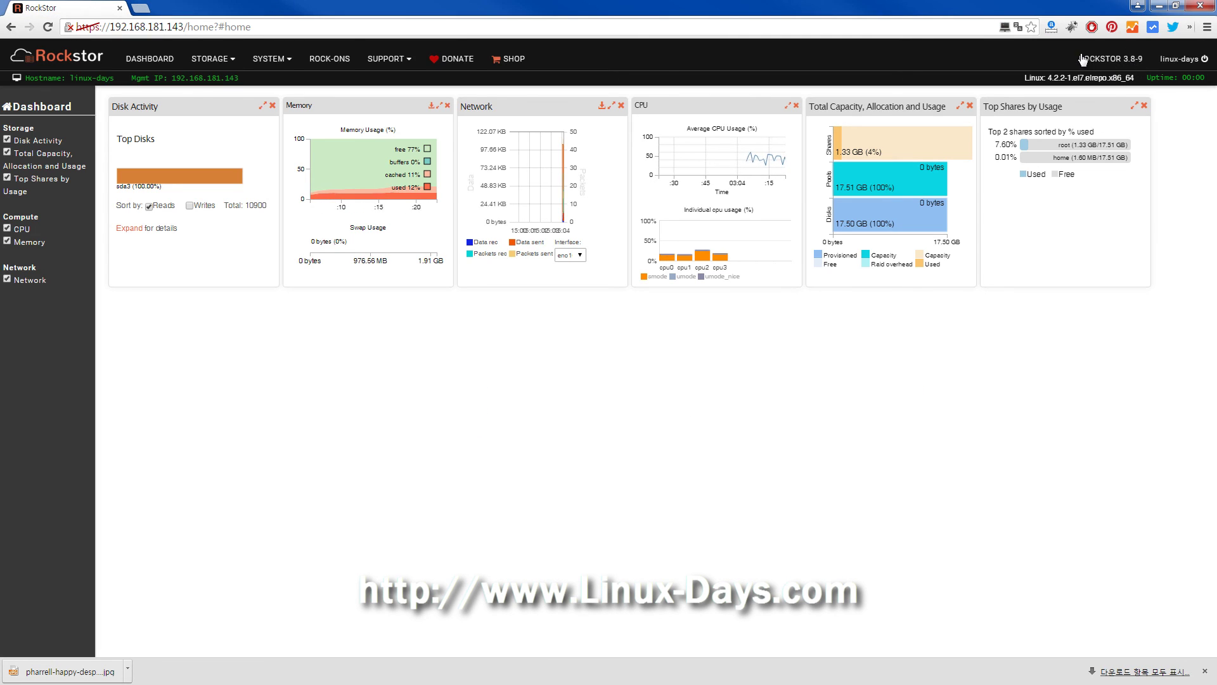
# Expand the Network widget on the dashboard
pyautogui.click(608, 106)
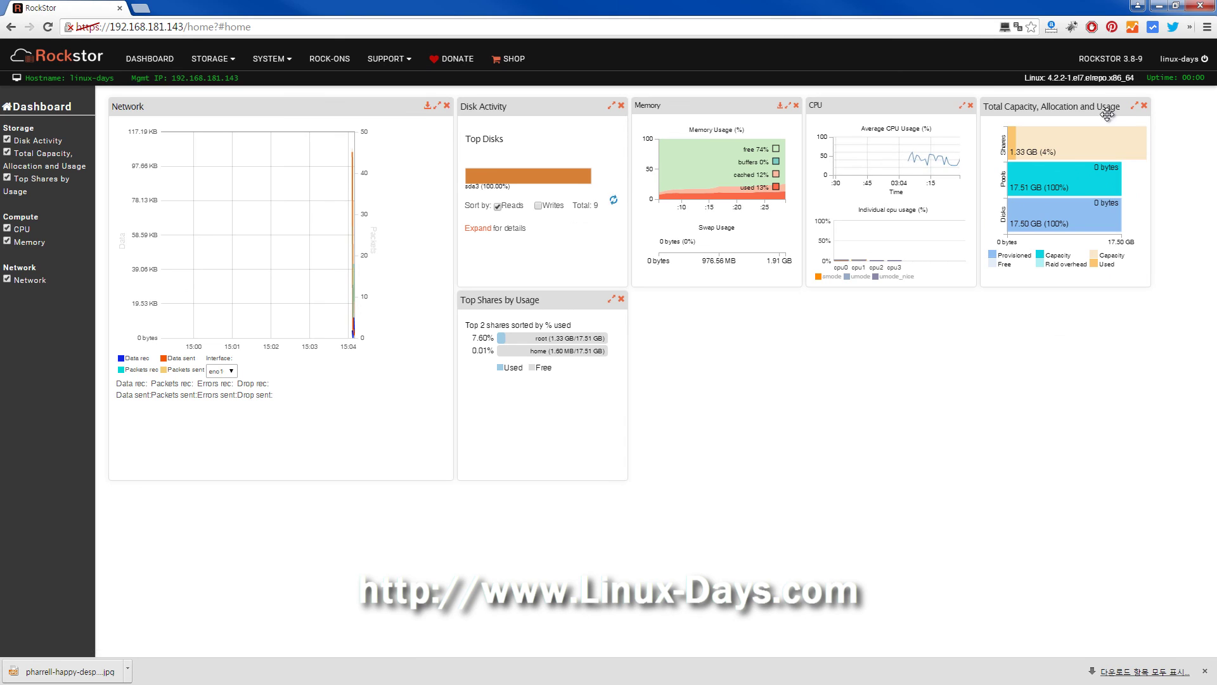
# Shut down the Rockstor system and confirm the shutdown
pyautogui.click(1193, 61)
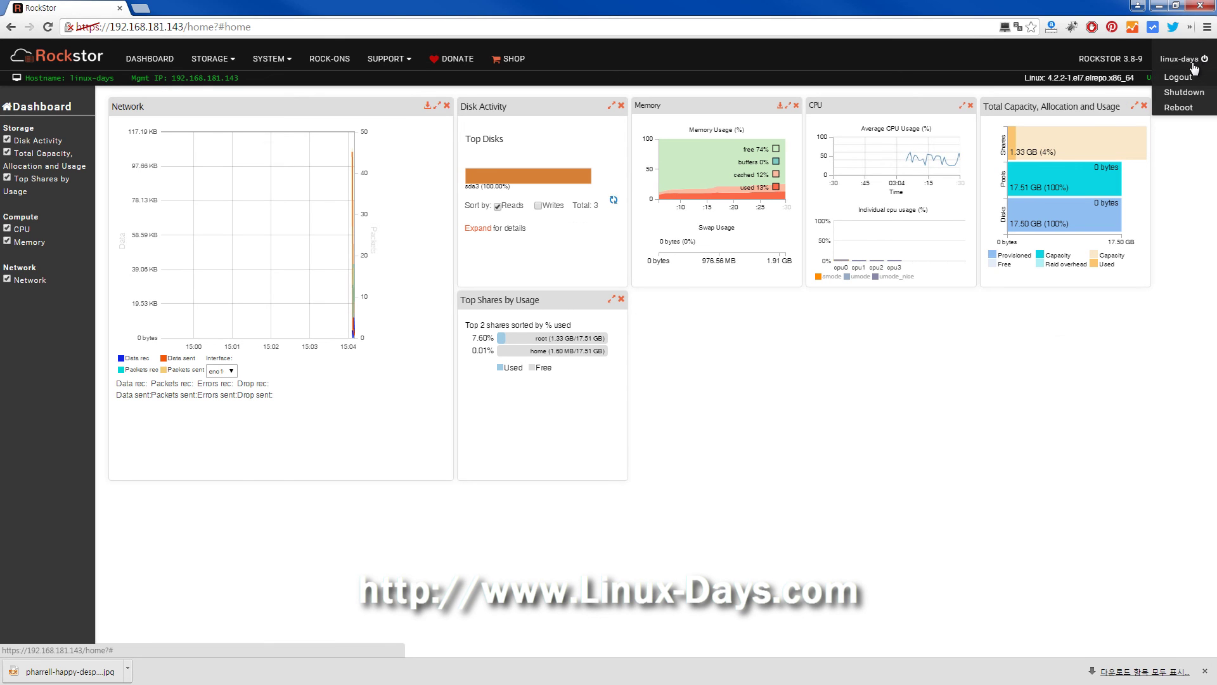
pyautogui.click(1188, 96)
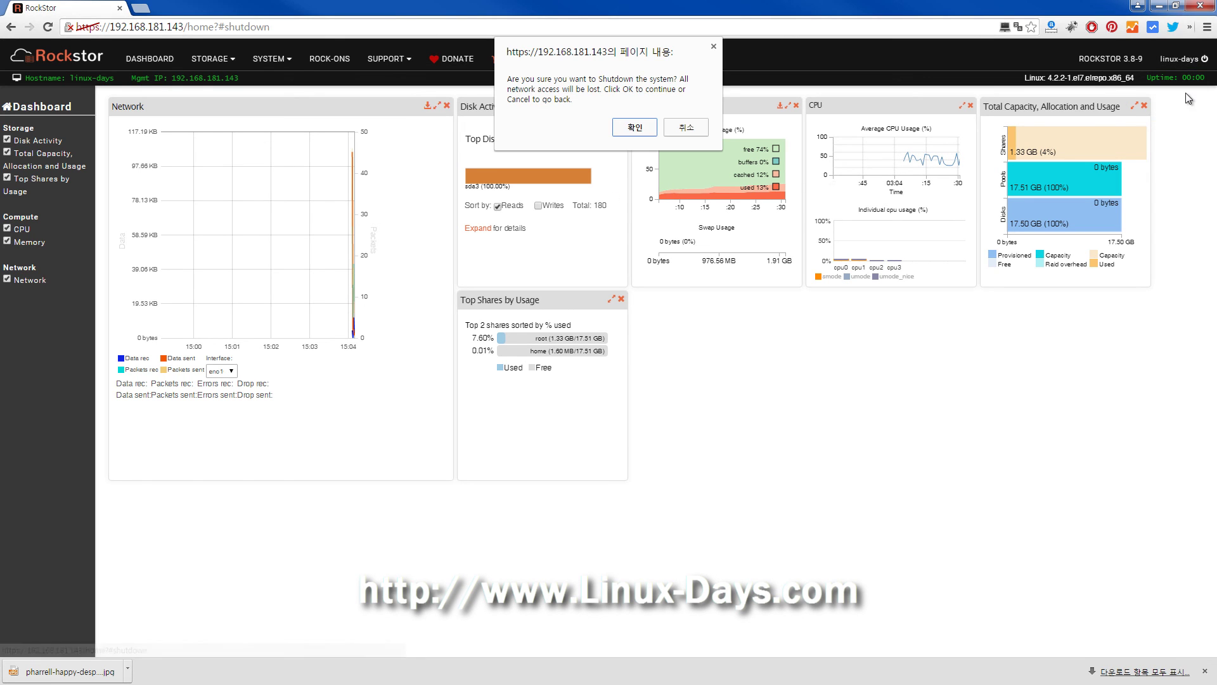
pyautogui.click(634, 130)
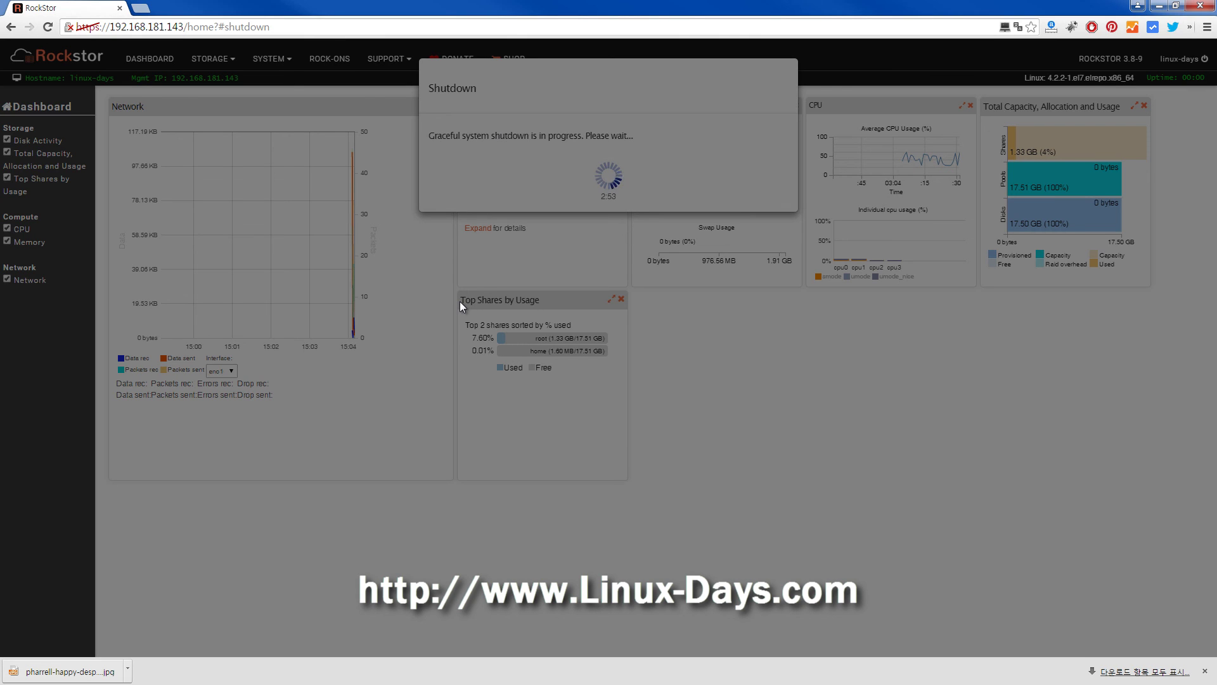
pyautogui.rightClick(428, 524)
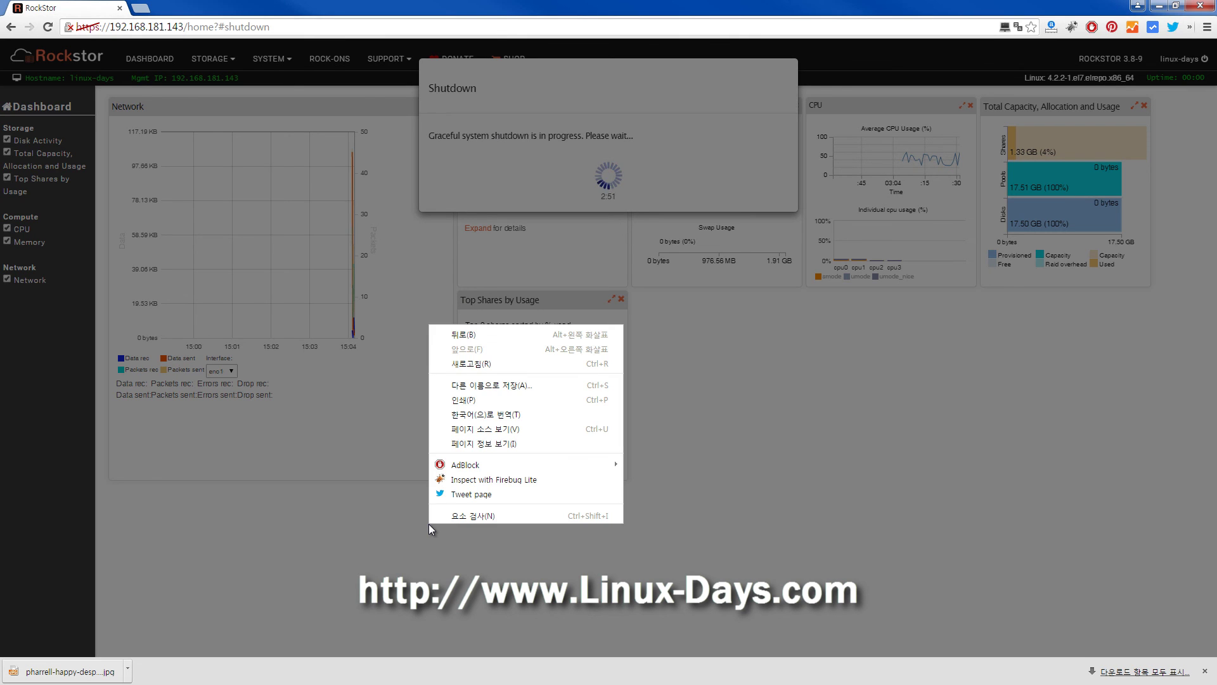
pyautogui.click(348, 528)
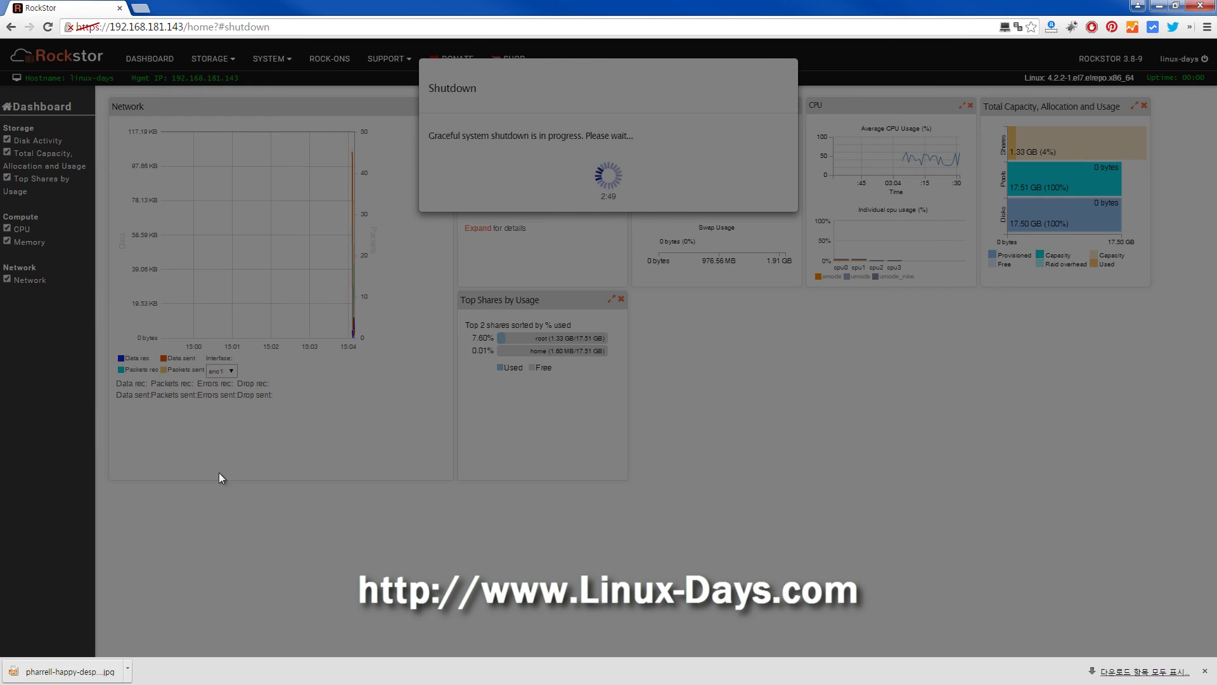